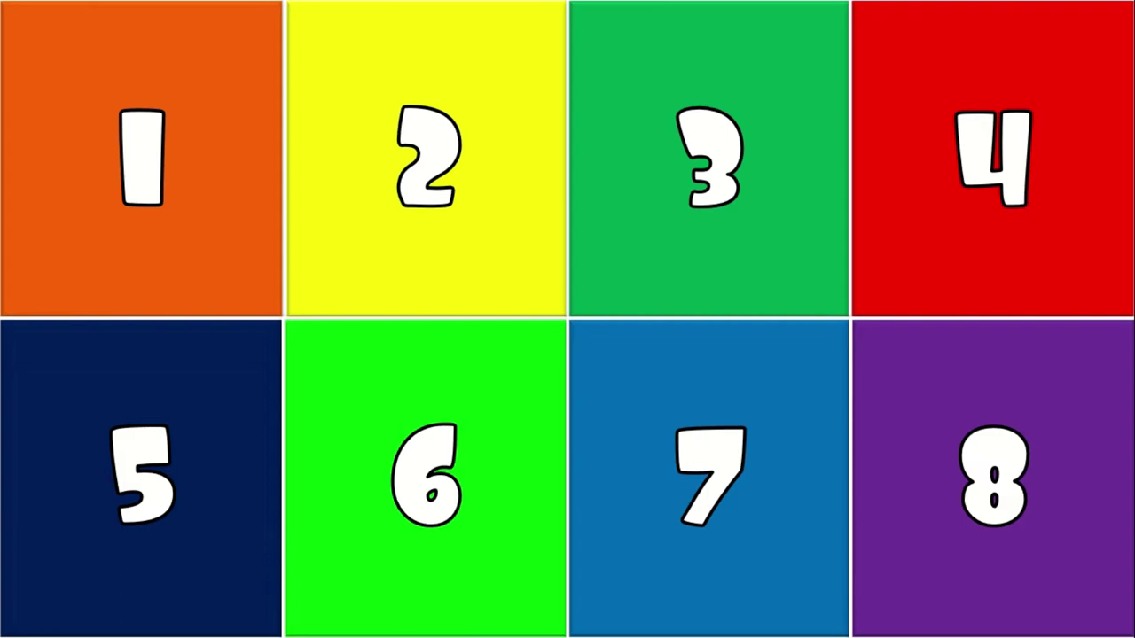
# - In the slideshow, fade out all eight numbered boxes to reveal the mountain picture
pyautogui.click(219, 113)
pyautogui.click(742, 256)
pyautogui.click(494, 218)
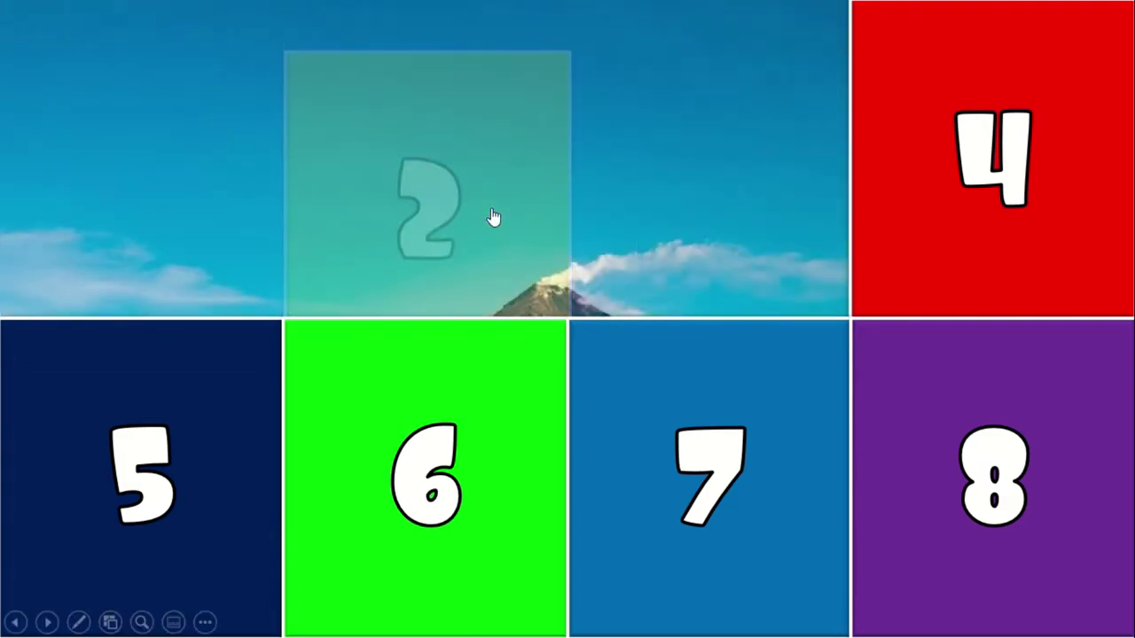
pyautogui.click(163, 397)
pyautogui.click(930, 119)
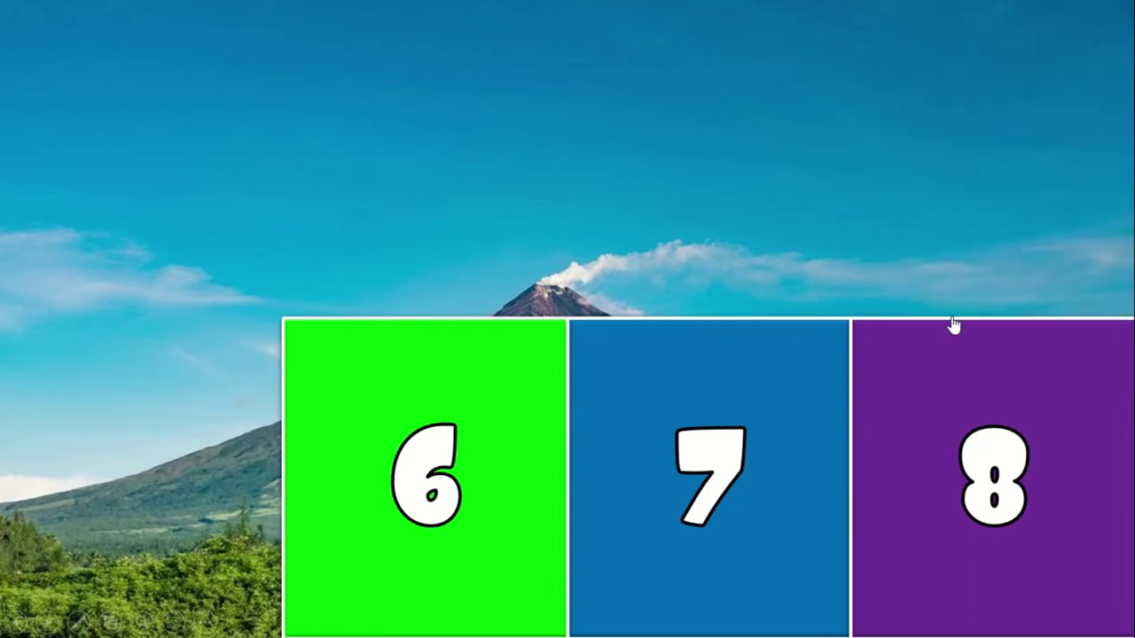
pyautogui.click(955, 337)
pyautogui.click(671, 347)
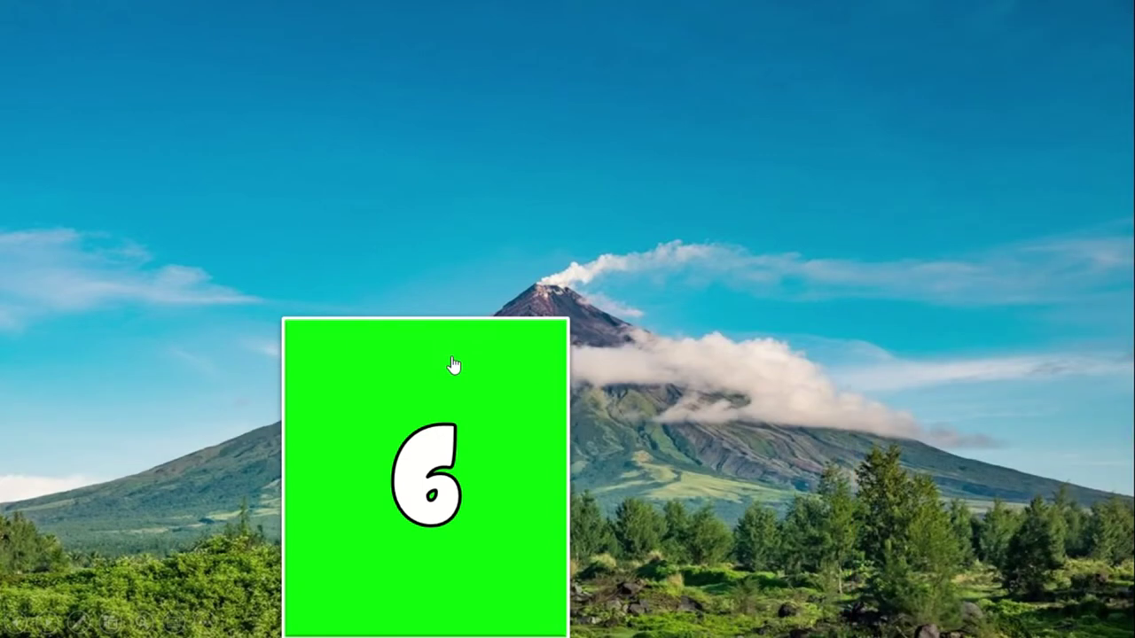
pyautogui.click(453, 365)
# - Advance to the next slide, clear its eight boxes off the rice-terrace picture, then continue
pyautogui.press('Right')
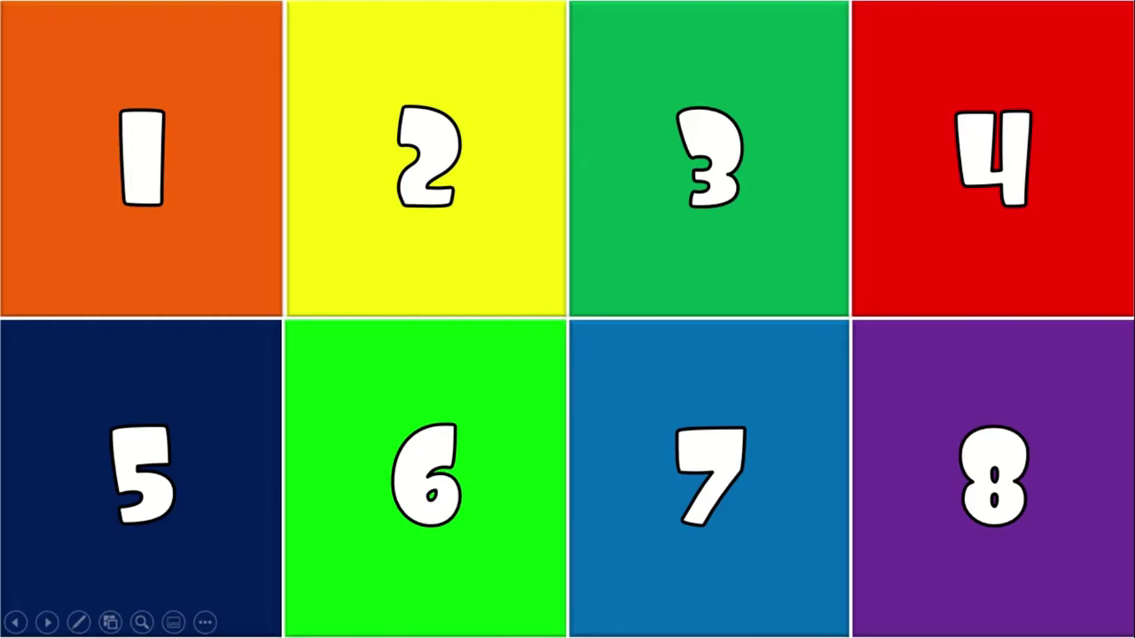
pyautogui.click(493, 27)
pyautogui.click(963, 73)
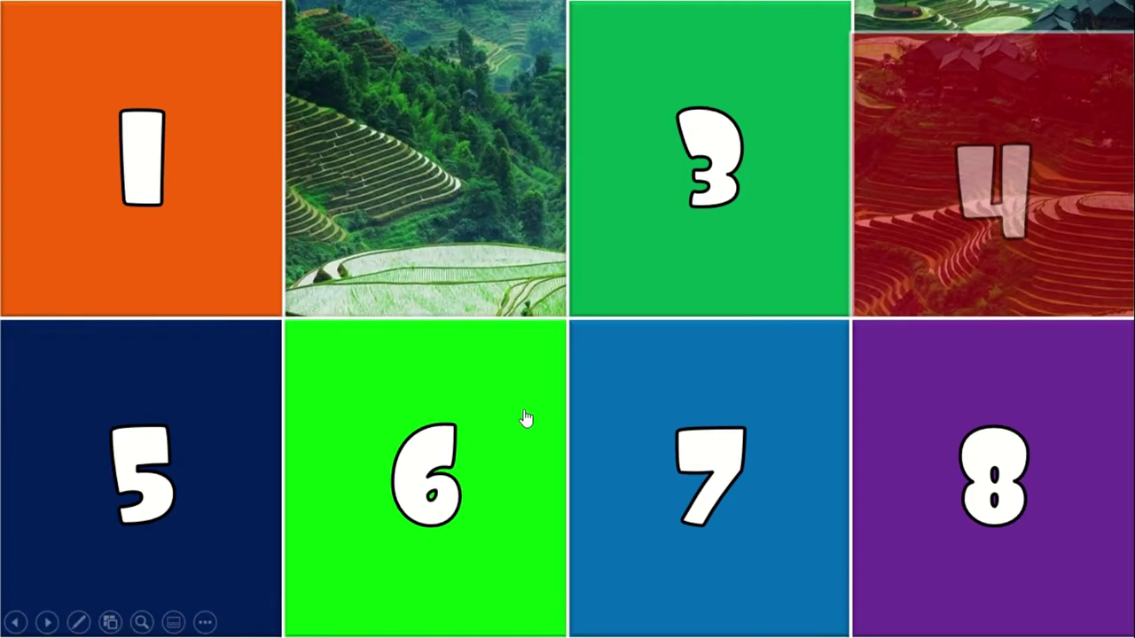
pyautogui.click(445, 405)
pyautogui.click(796, 413)
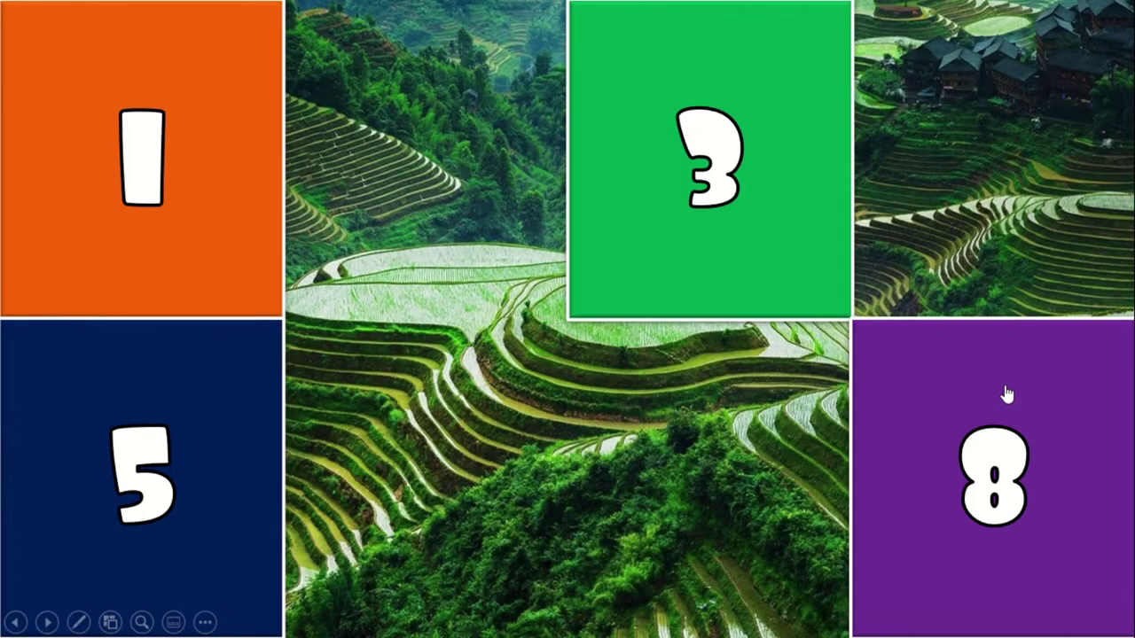
pyautogui.click(1013, 411)
pyautogui.click(713, 245)
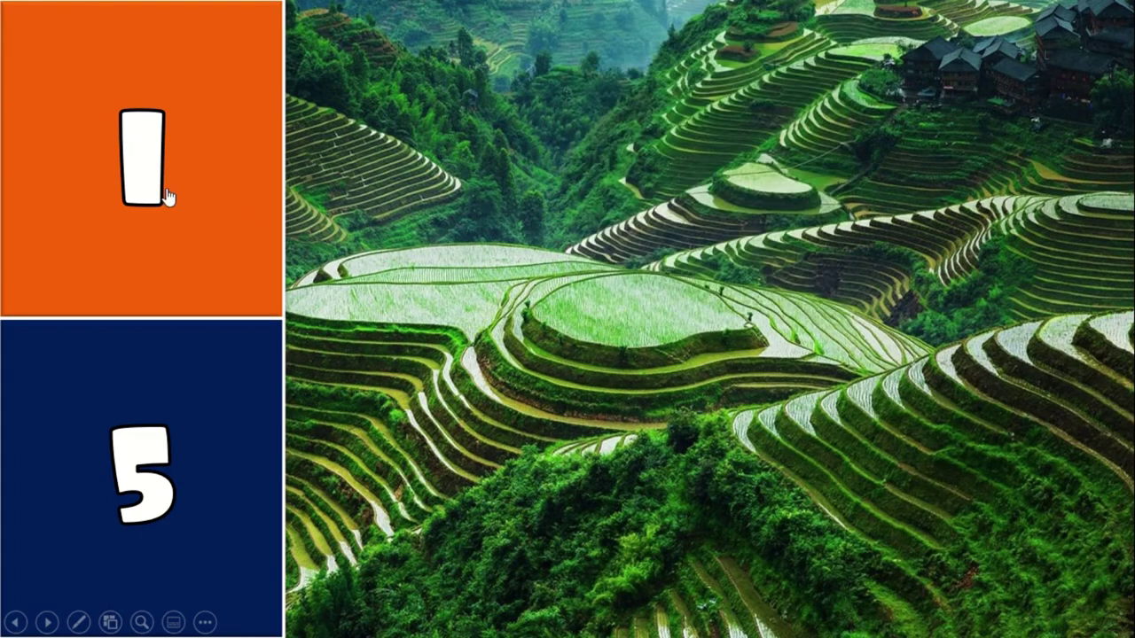
pyautogui.click(167, 197)
pyautogui.click(222, 454)
pyautogui.click(962, 305)
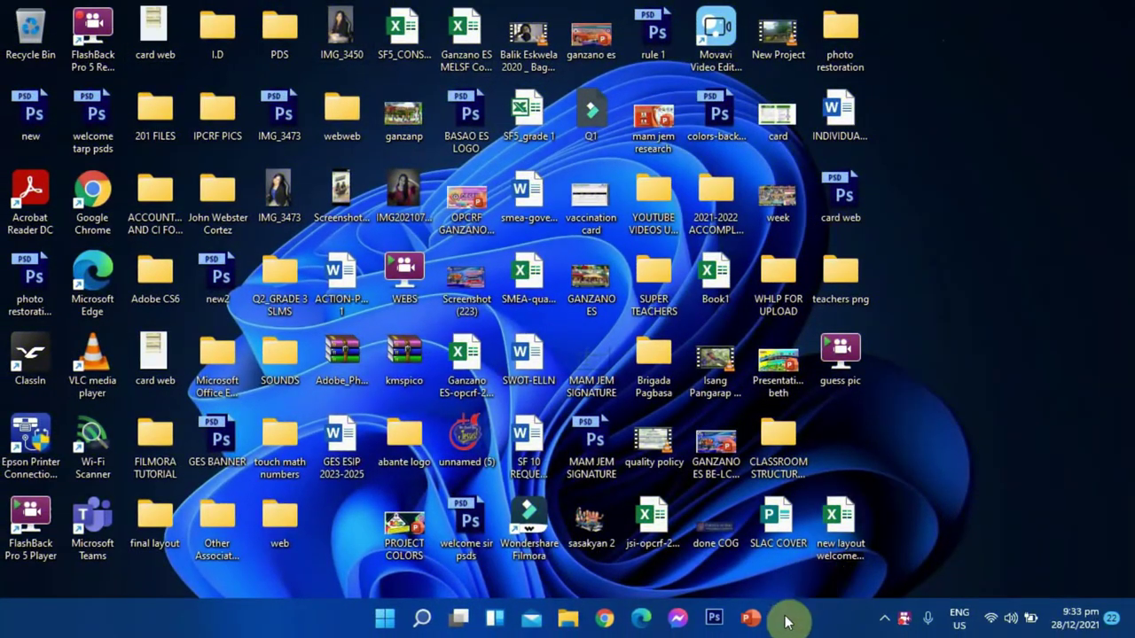
# - Relaunch PowerPoint from the taskbar and create a Blank Presentation
pyautogui.click(749, 621)
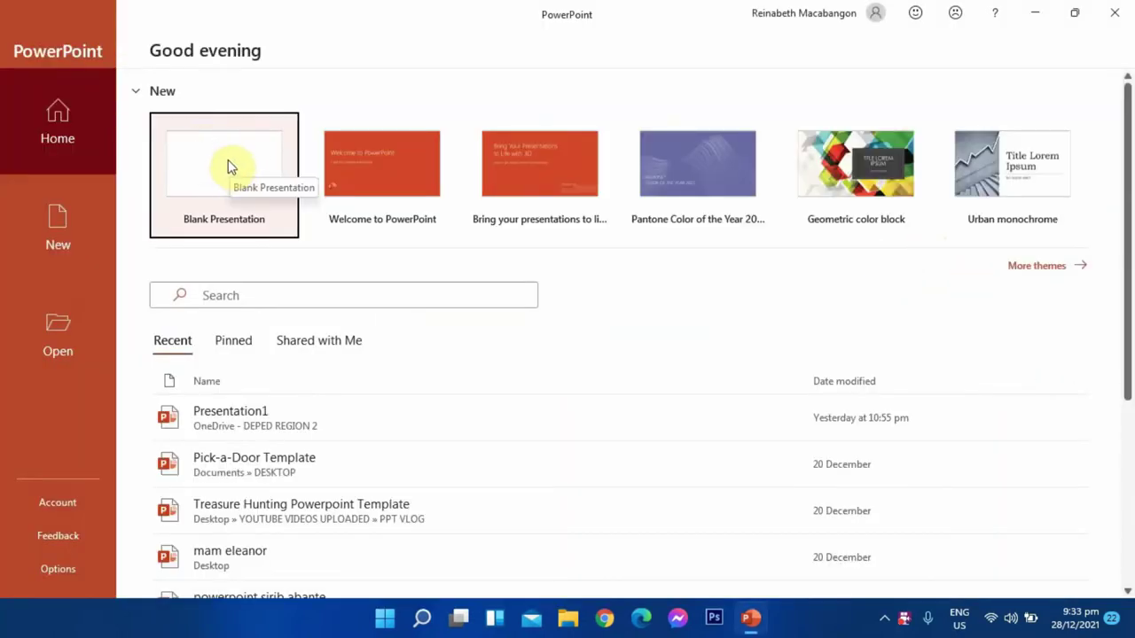
pyautogui.click(228, 164)
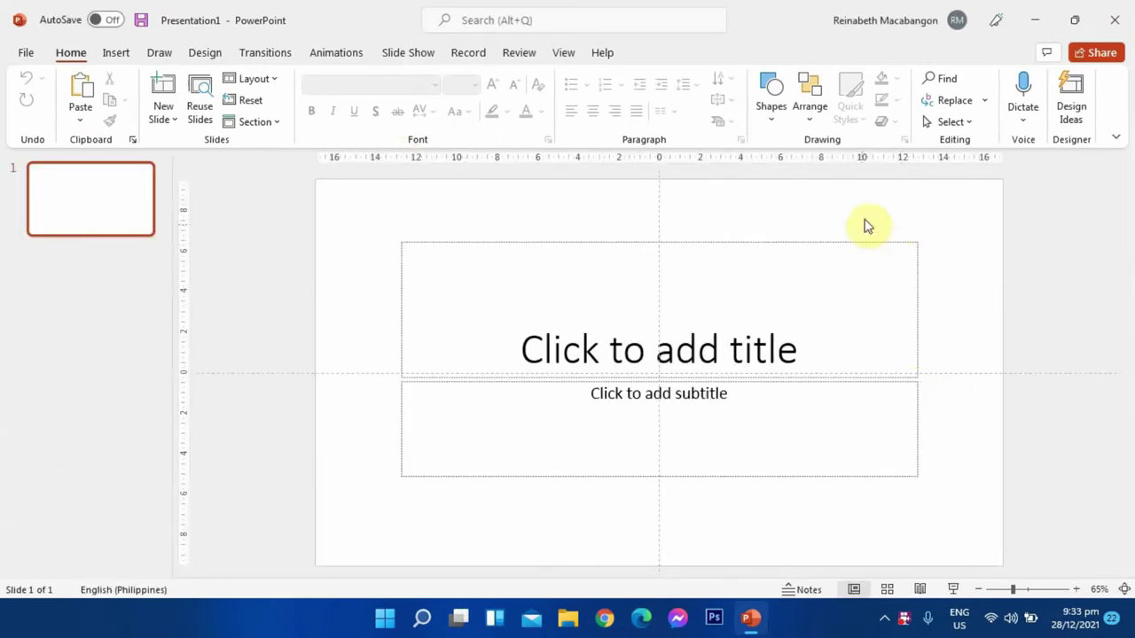
pyautogui.click(876, 206)
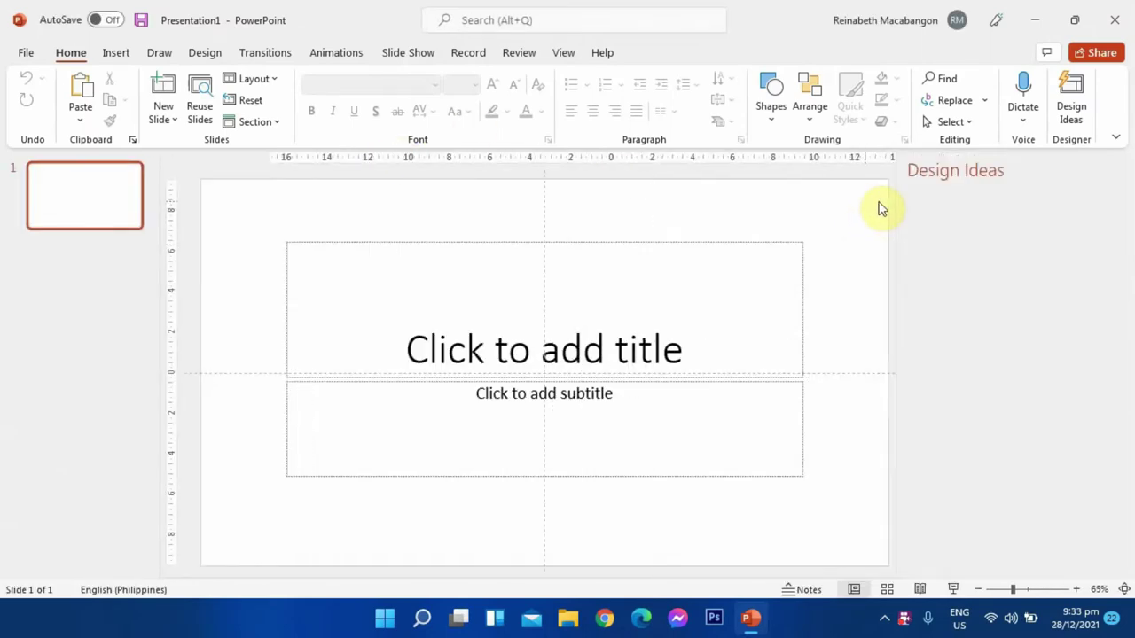
# - Close Design Ideas and delete the title and subtitle placeholders from the slide
pyautogui.click(1115, 167)
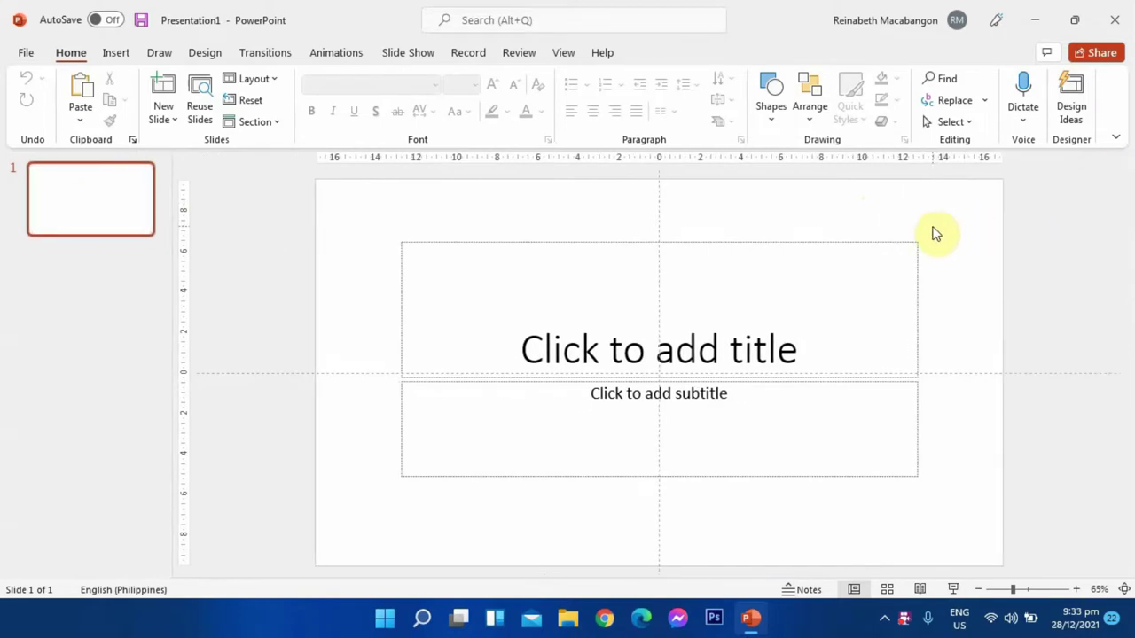
pyautogui.hotkey('ctrl', 'a')
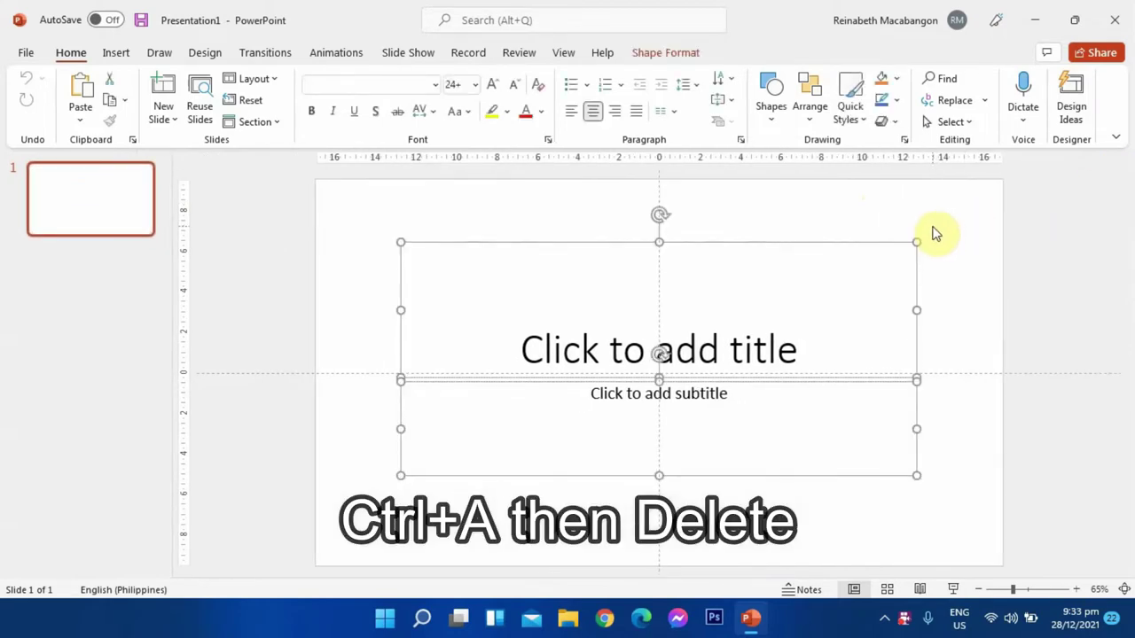
pyautogui.press('Delete')
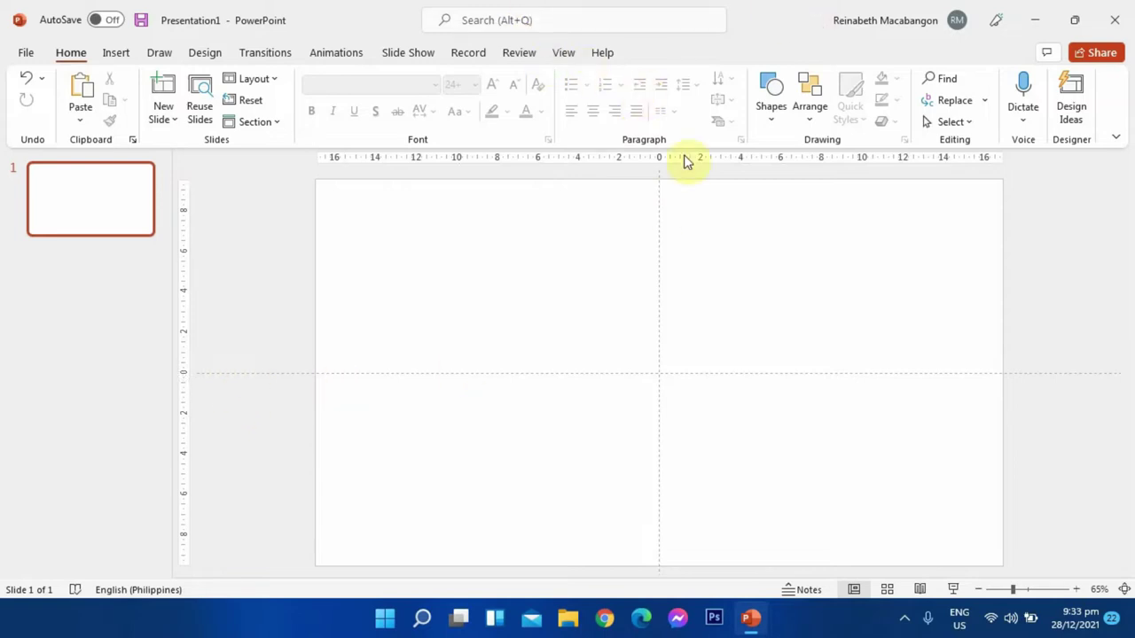
# - Make sure the slide's centre Guides are switched on in the View tab
pyautogui.click(565, 52)
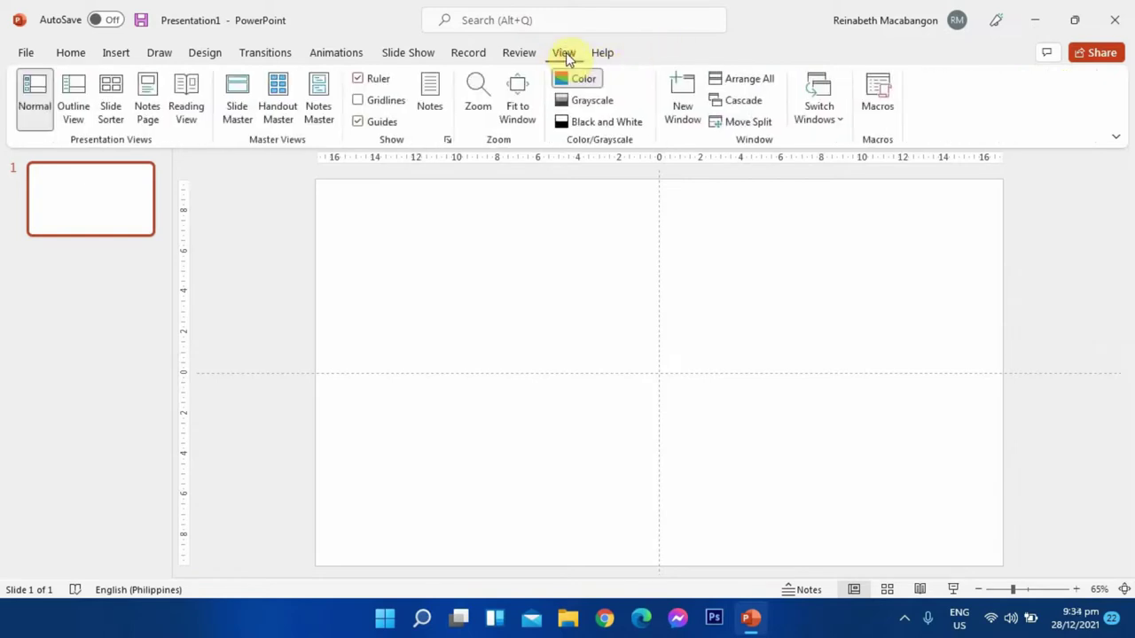
pyautogui.click(358, 123)
pyautogui.click(359, 123)
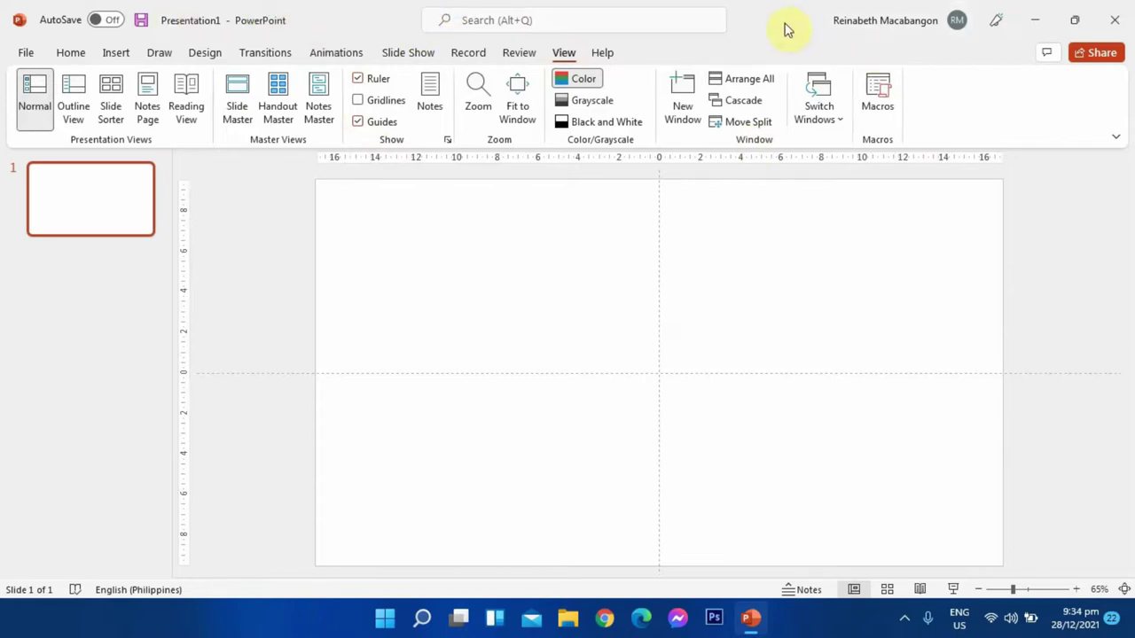
# - Draw a rectangle from the slide's top-left corner to the centre guides
pyautogui.click(117, 53)
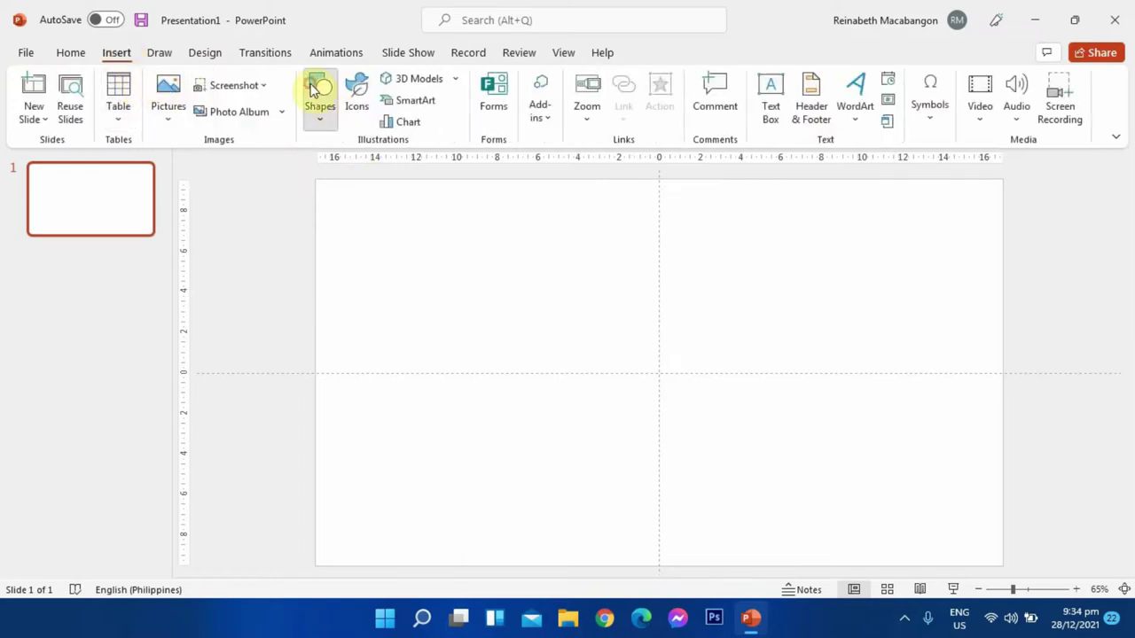
pyautogui.click(317, 92)
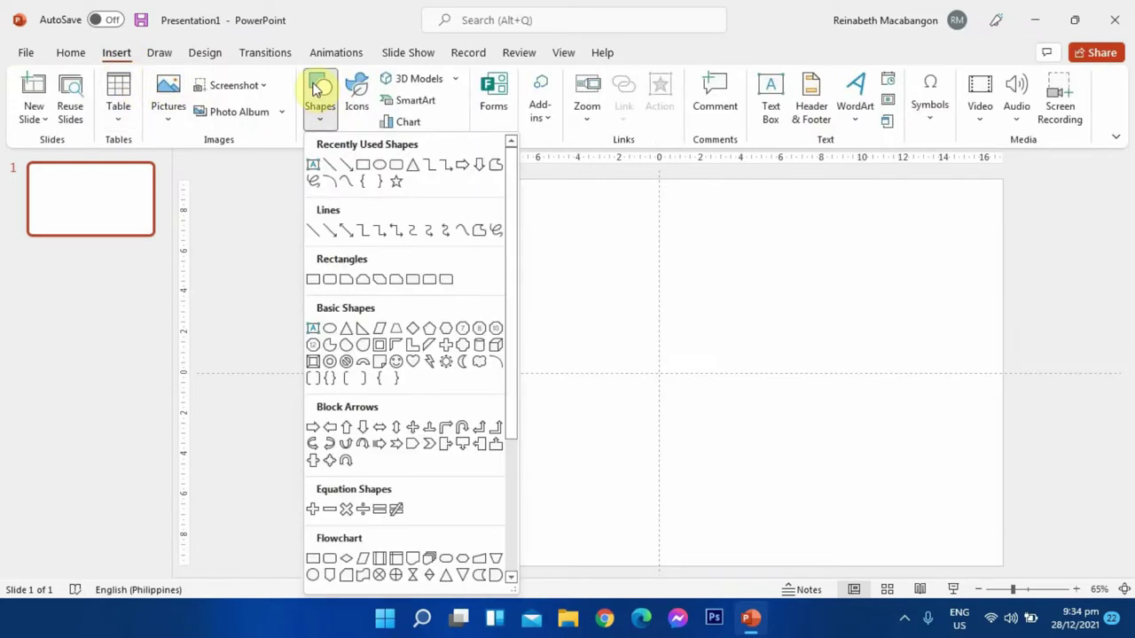
pyautogui.click(362, 169)
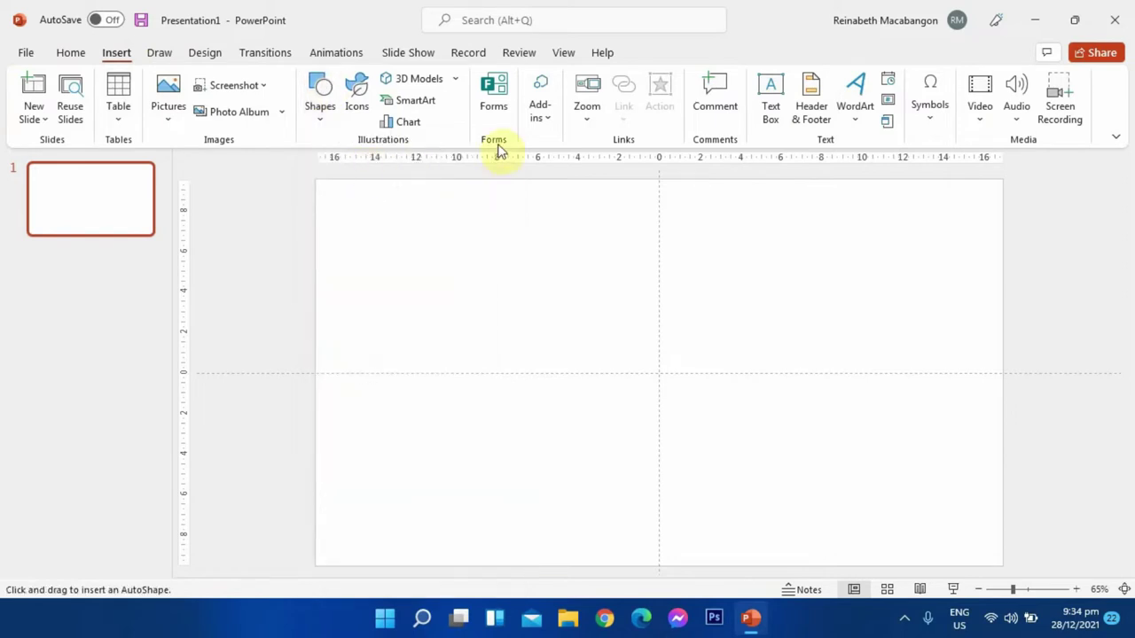
pyautogui.moveTo(316, 180)
pyautogui.mouseDown()
pyautogui.moveTo(416, 250)
pyautogui.moveTo(484, 323)
pyautogui.moveTo(487, 374)
pyautogui.mouseUp()
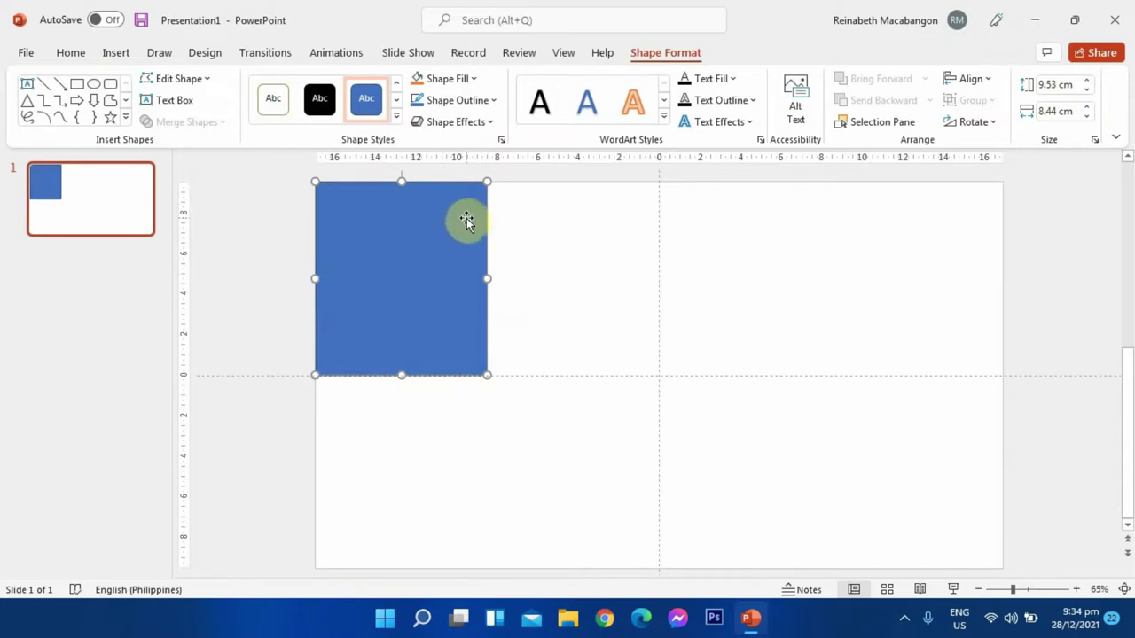
# - Test a Ctrl+D duplicate placed right of the rectangle, then delete the copy
pyautogui.hotkey('ctrl', 'd')
pyautogui.moveTo(464, 225); pyautogui.dragTo(615, 238)
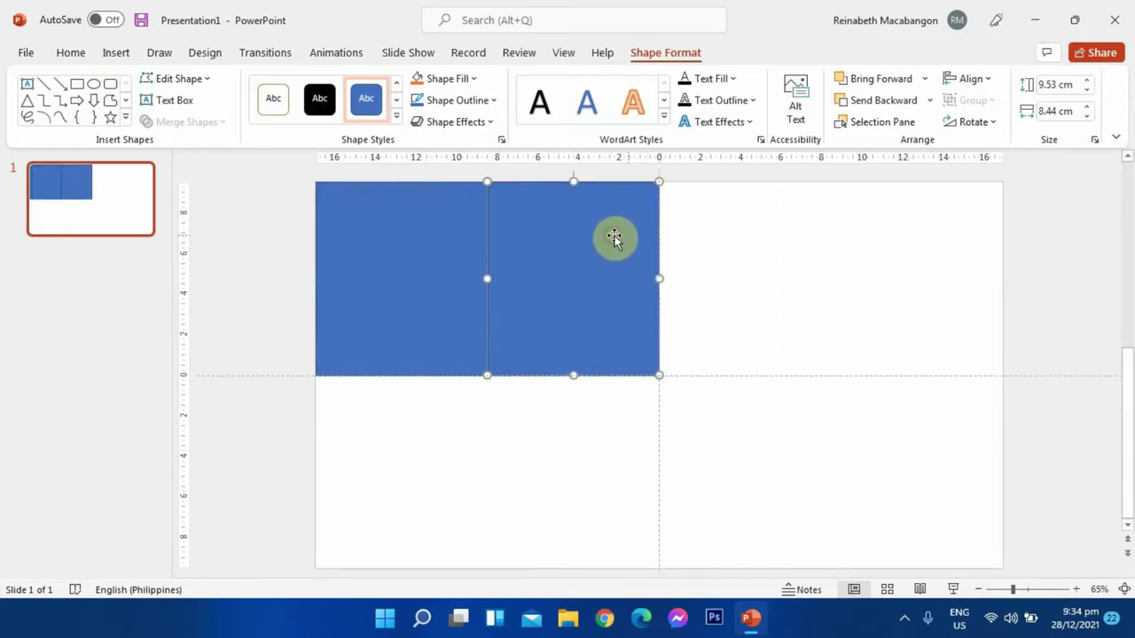
pyautogui.click(748, 241)
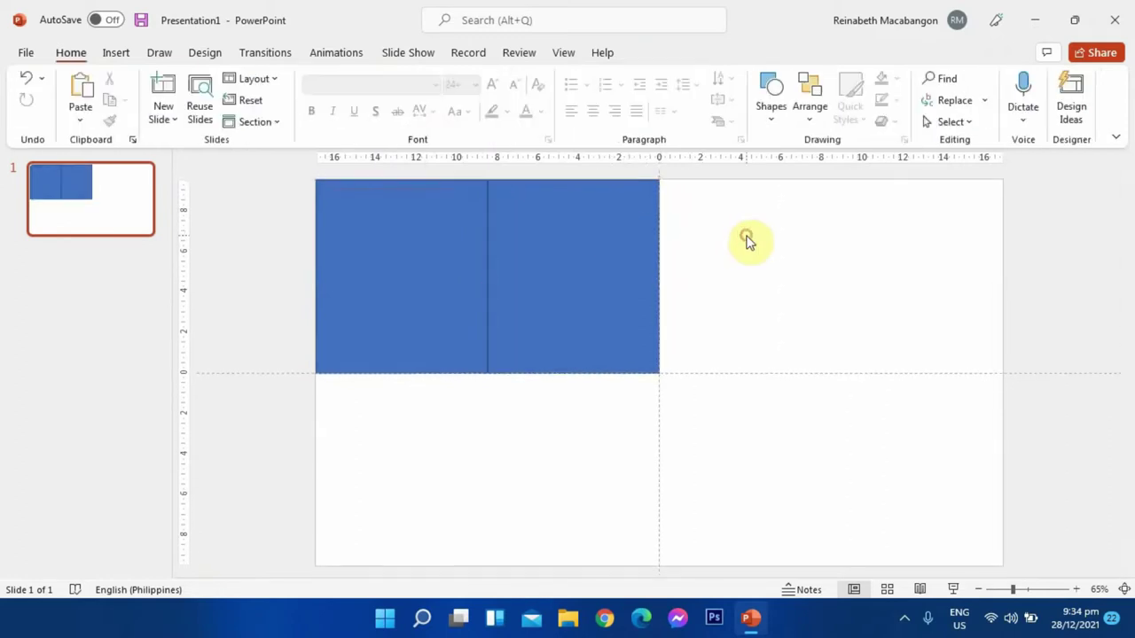
pyautogui.click(622, 217)
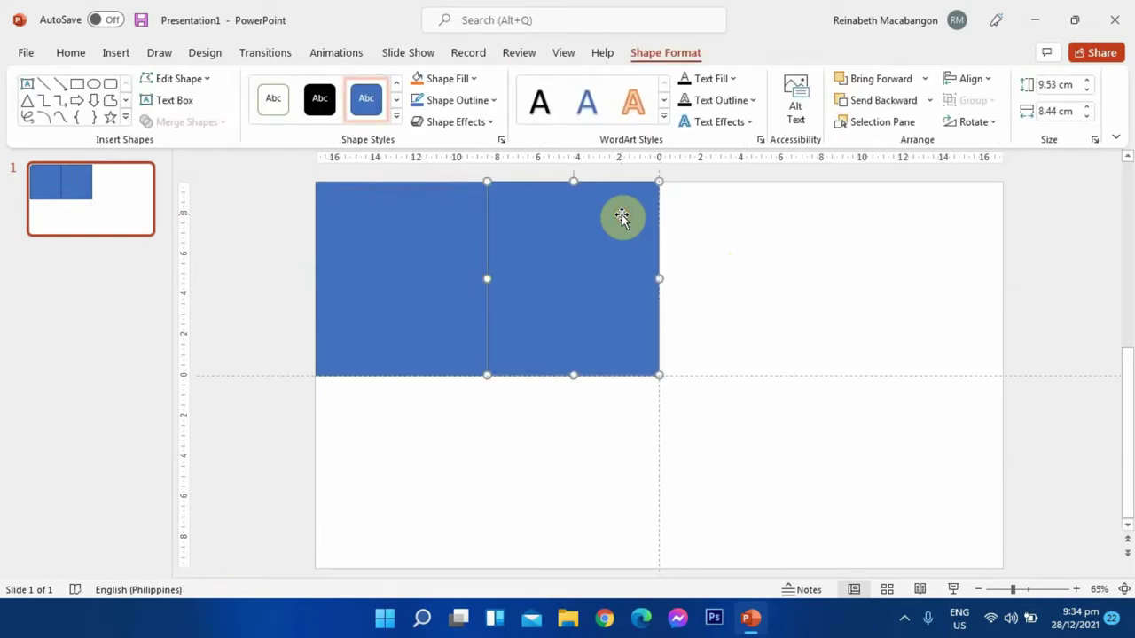
pyautogui.press('Delete')
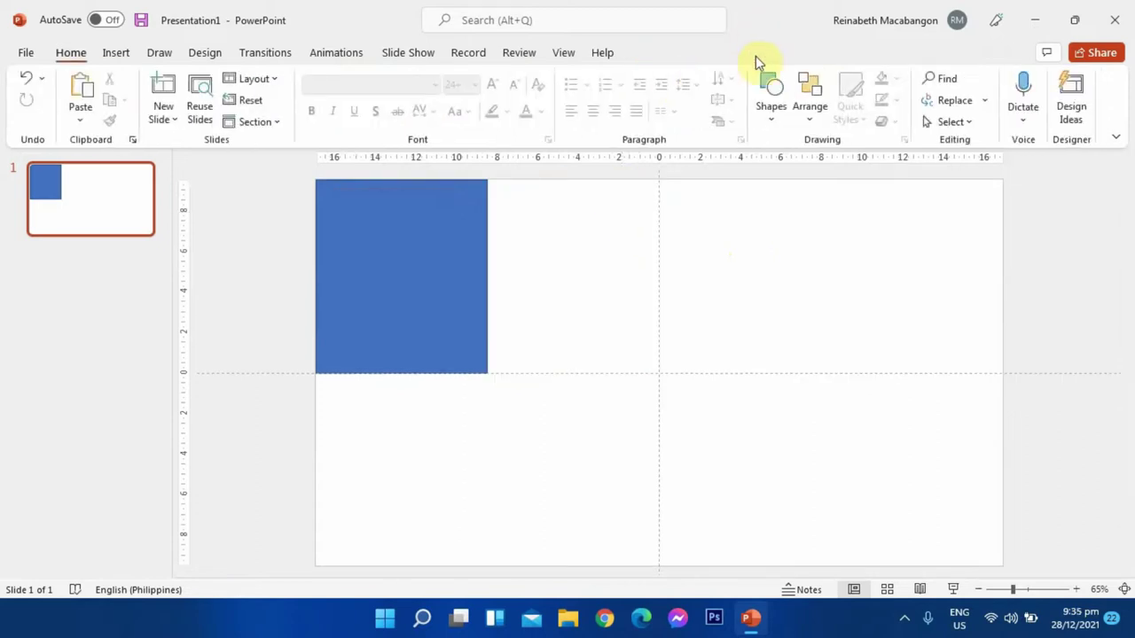
pyautogui.click(467, 235)
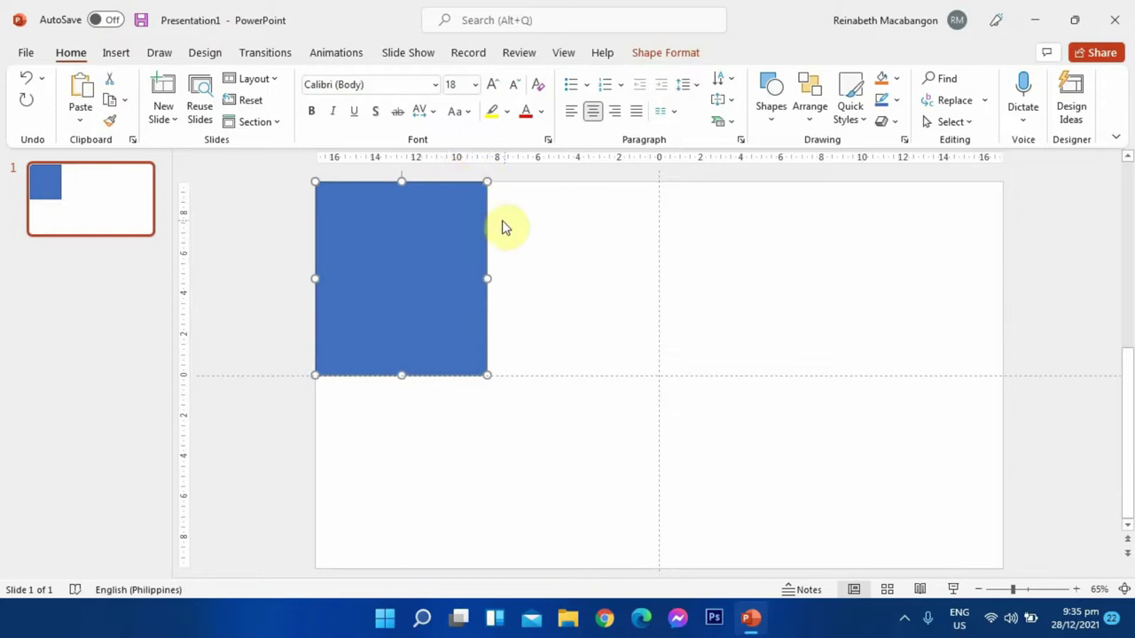
# - Apply the first preset shape effect to the blue top-left rectangle
pyautogui.click(596, 202)
pyautogui.click(449, 220)
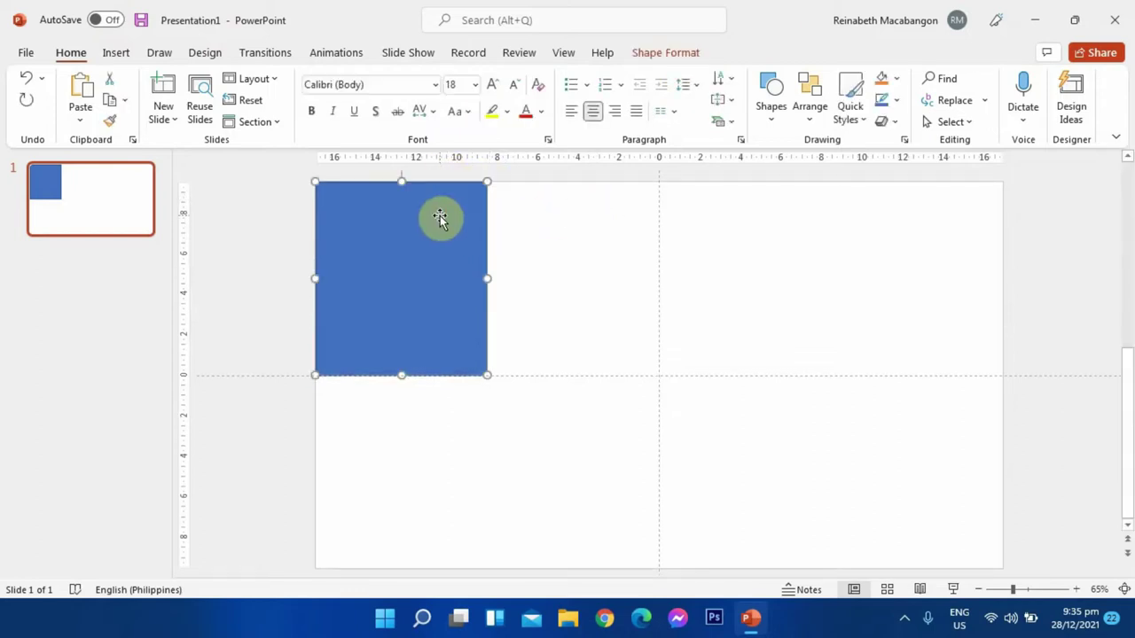
pyautogui.click(667, 55)
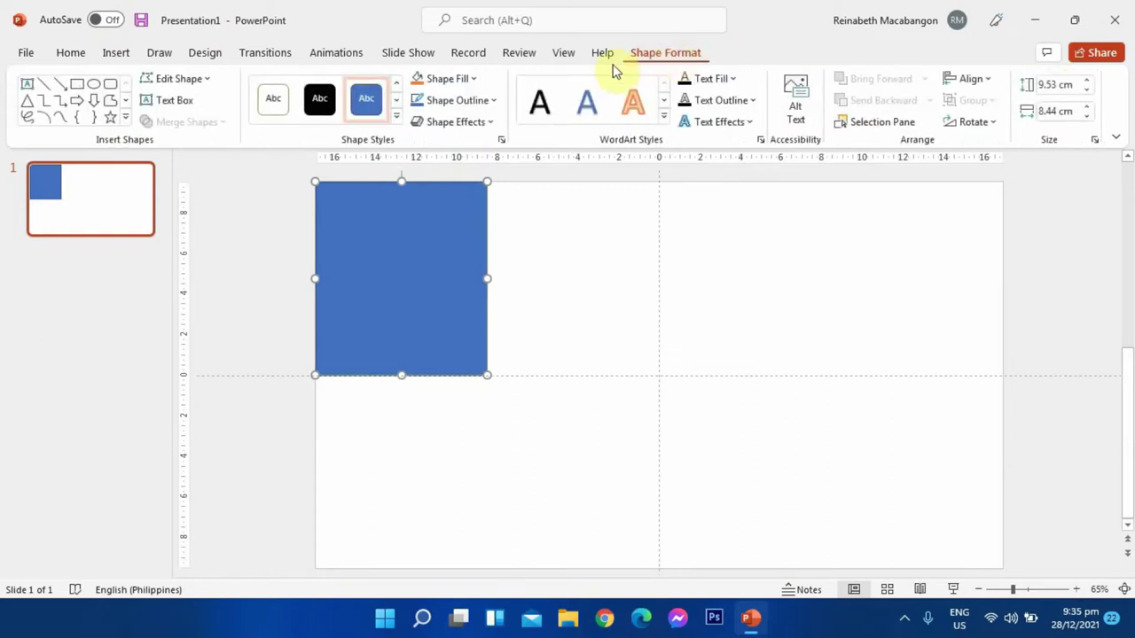
pyautogui.click(488, 122)
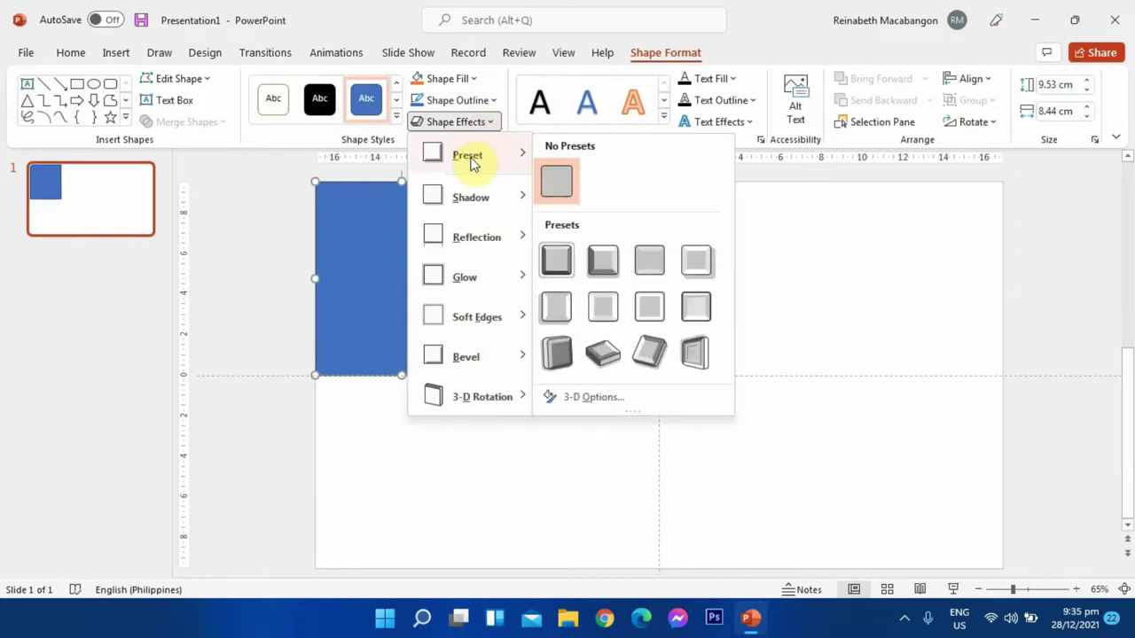
pyautogui.moveTo(523, 202)
pyautogui.moveTo(496, 167)
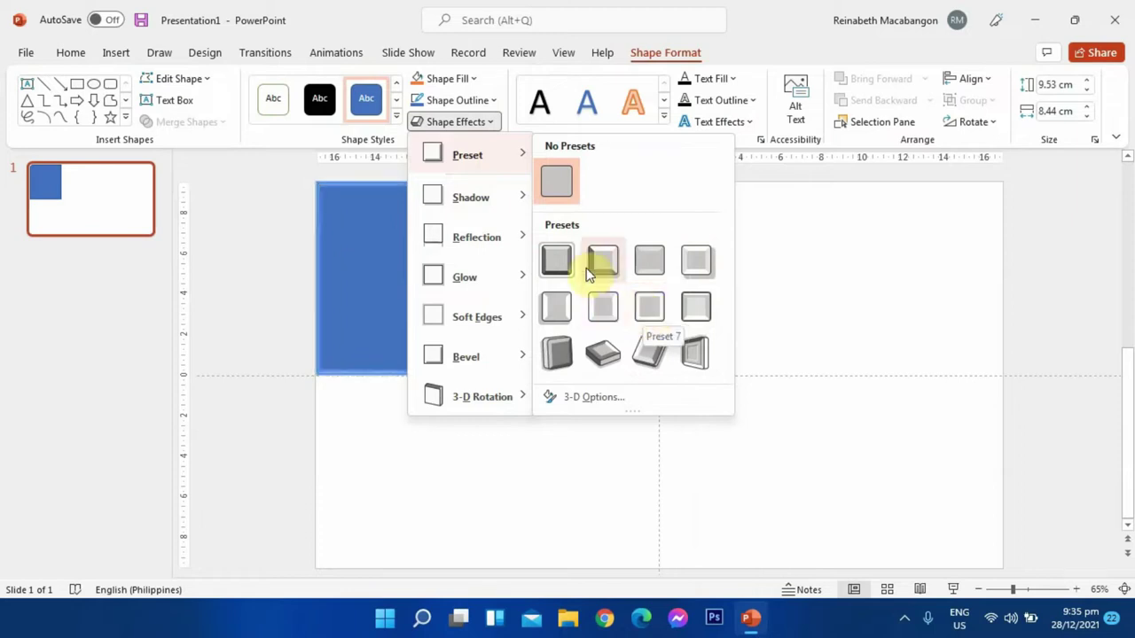
pyautogui.click(557, 259)
pyautogui.click(618, 238)
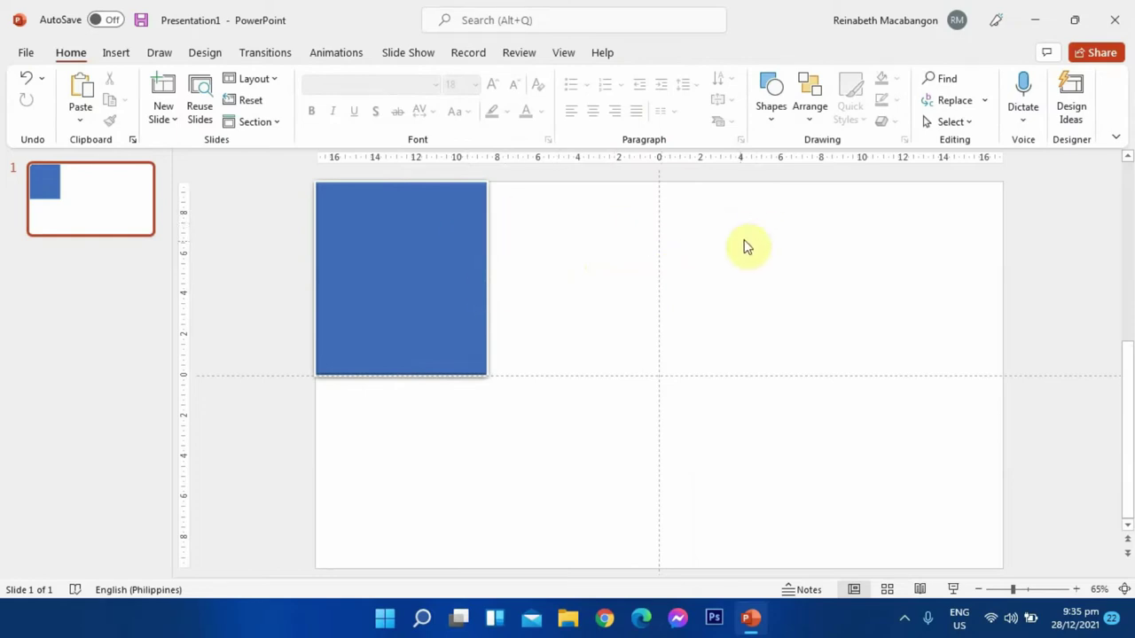
pyautogui.click(367, 293)
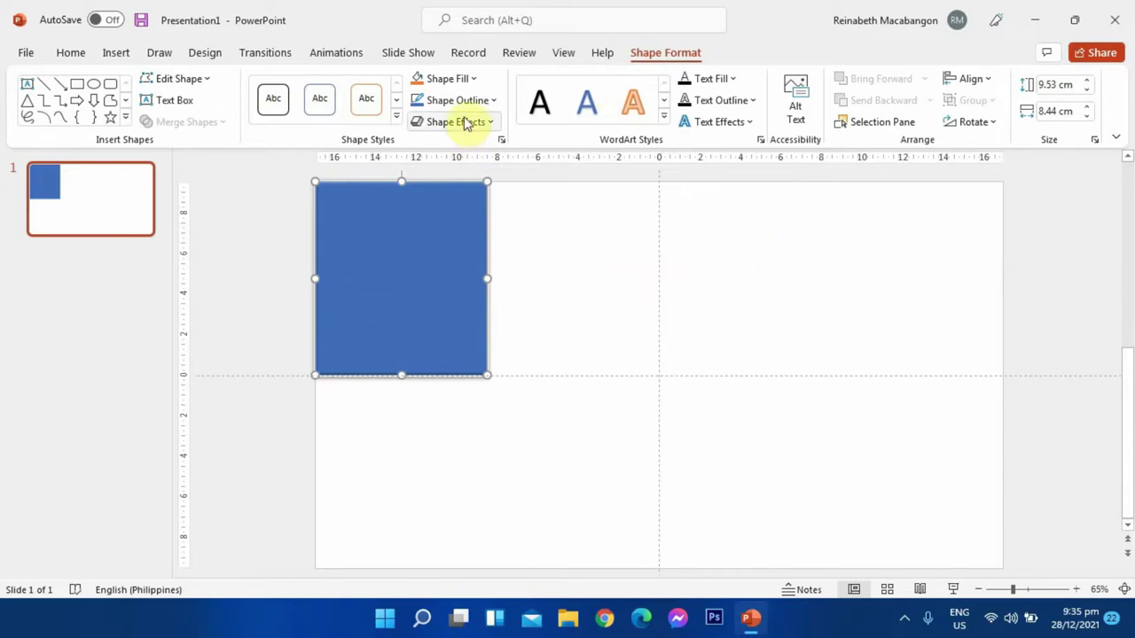
pyautogui.click(406, 246)
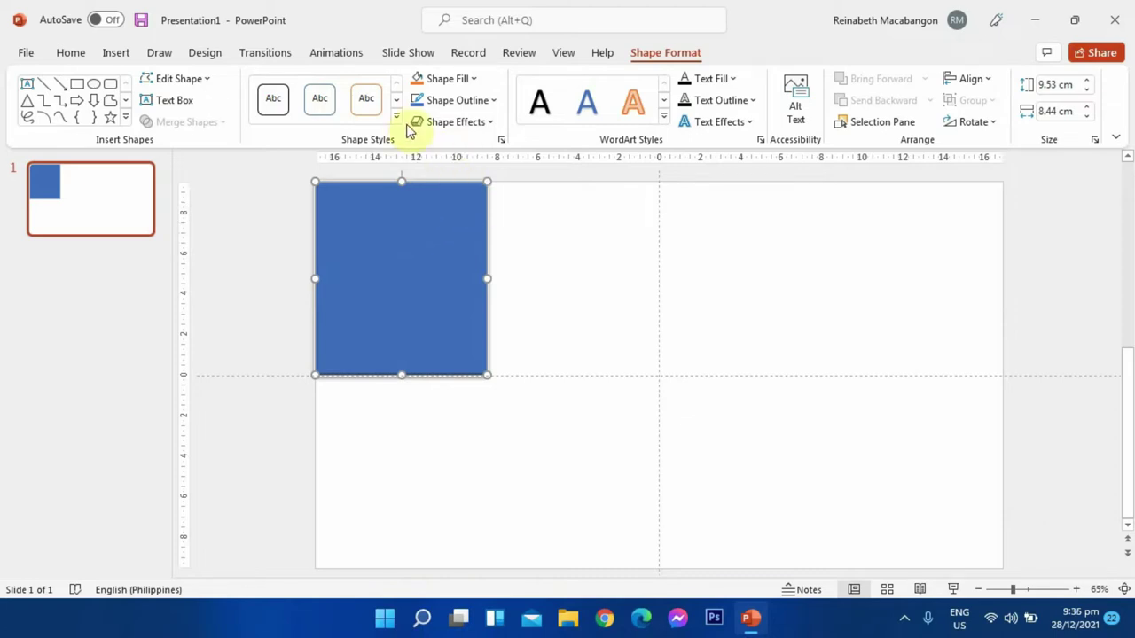
pyautogui.click(338, 55)
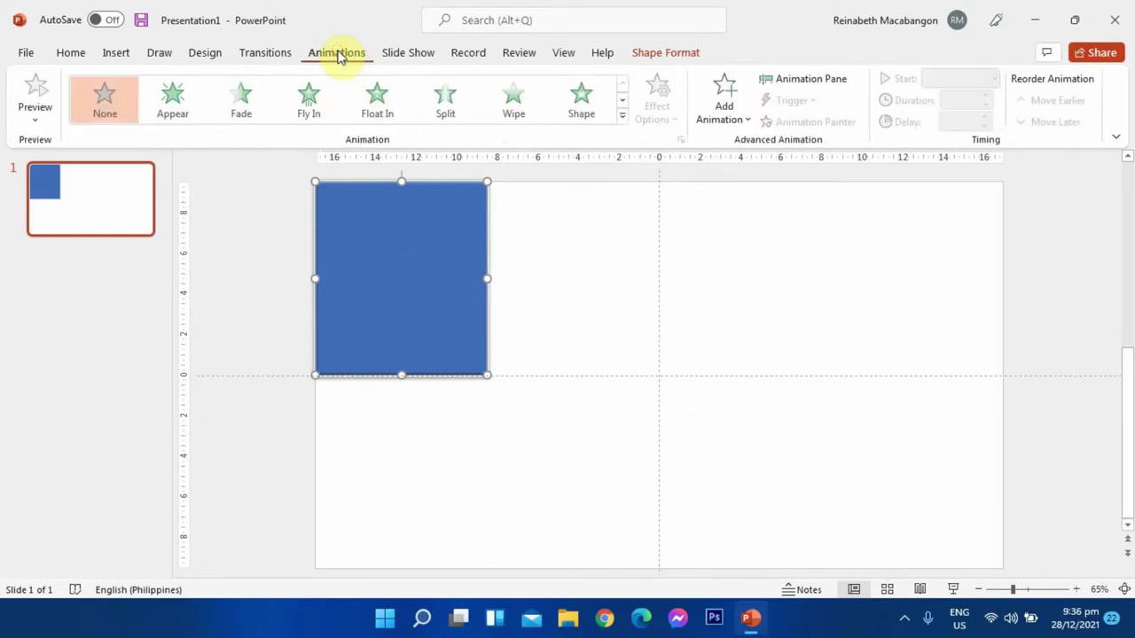
# - Preview exit effects such as Checkerboard, Diamond, Dissolve Out, Fly Out, Split, Zoom and Fade
pyautogui.click(623, 120)
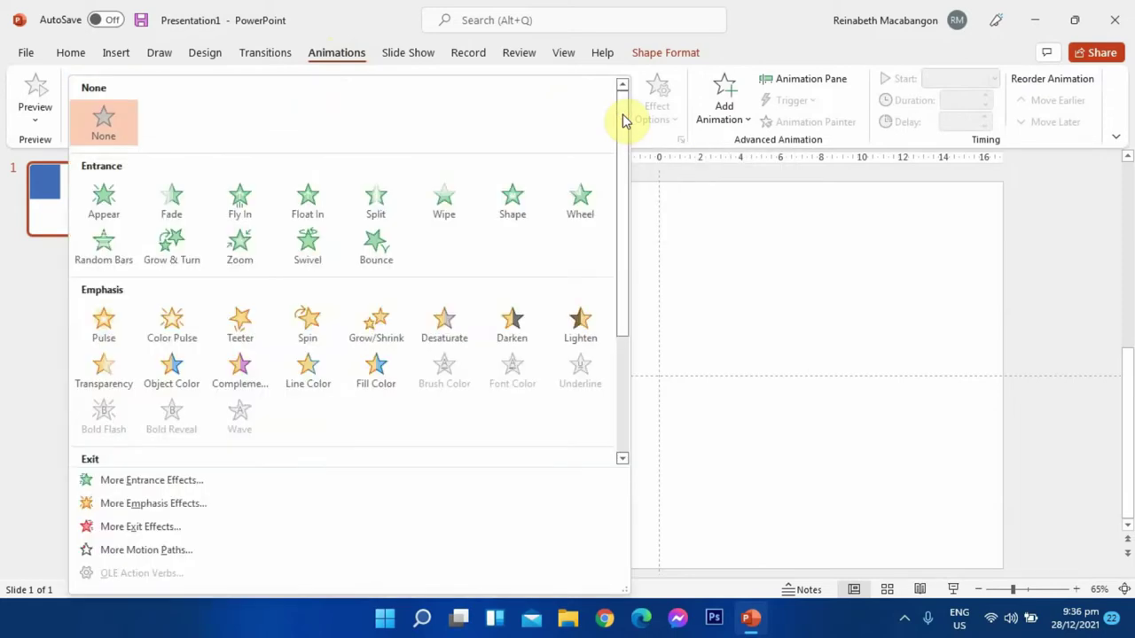
pyautogui.click(147, 529)
pyautogui.moveTo(583, 136); pyautogui.dragTo(692, 130)
pyautogui.click(631, 182)
pyautogui.click(624, 200)
pyautogui.click(620, 215)
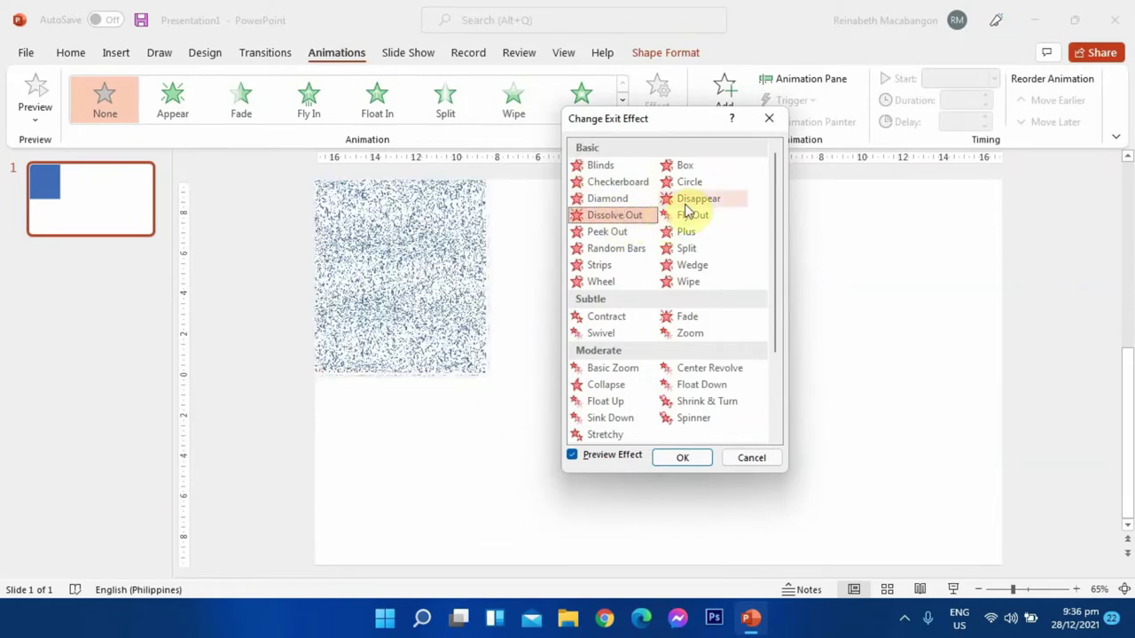
pyautogui.click(686, 205)
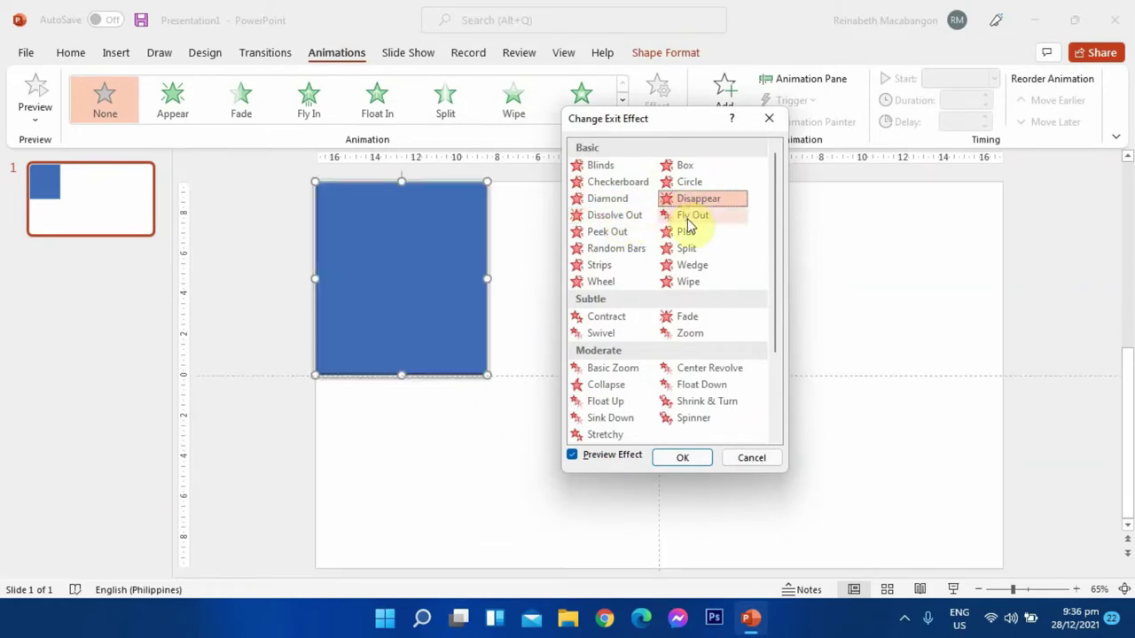
pyautogui.click(687, 217)
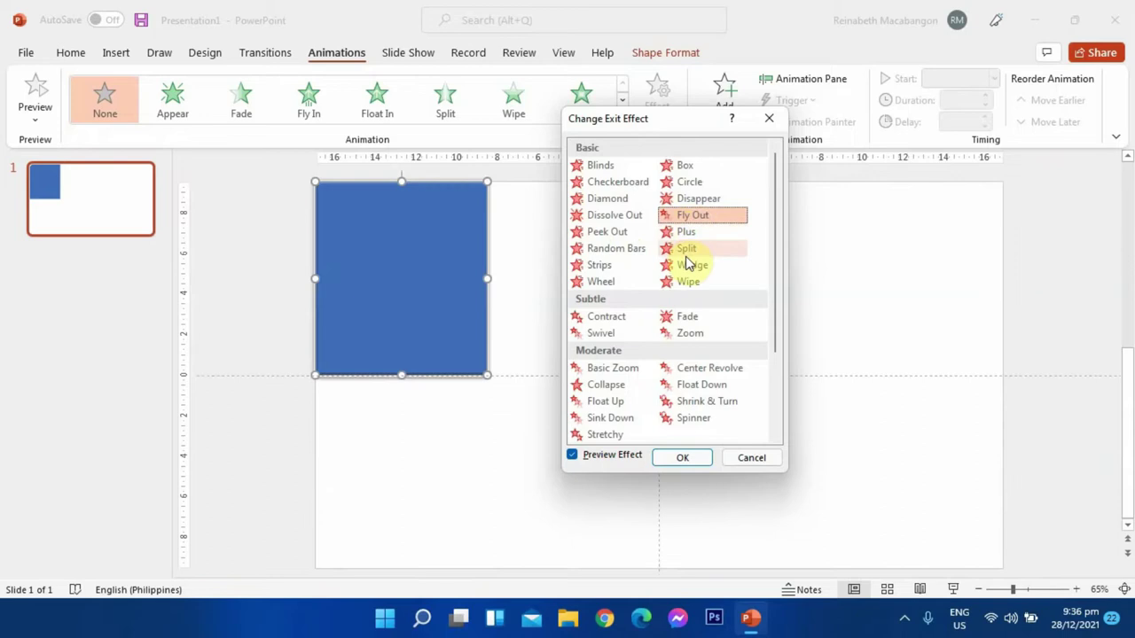
pyautogui.click(688, 248)
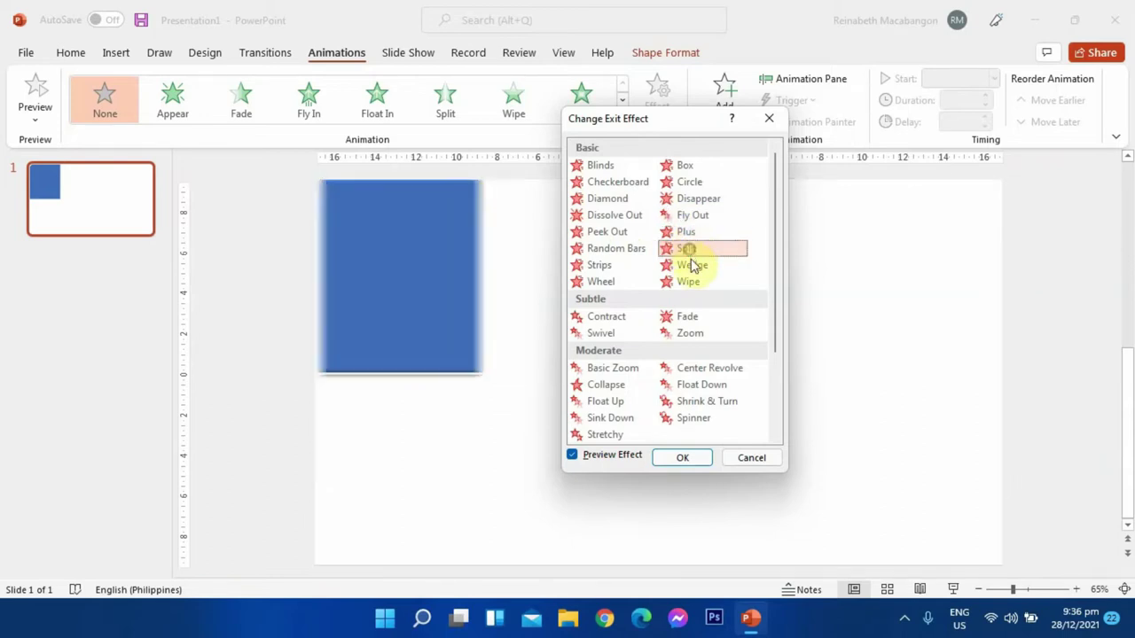
pyautogui.click(696, 330)
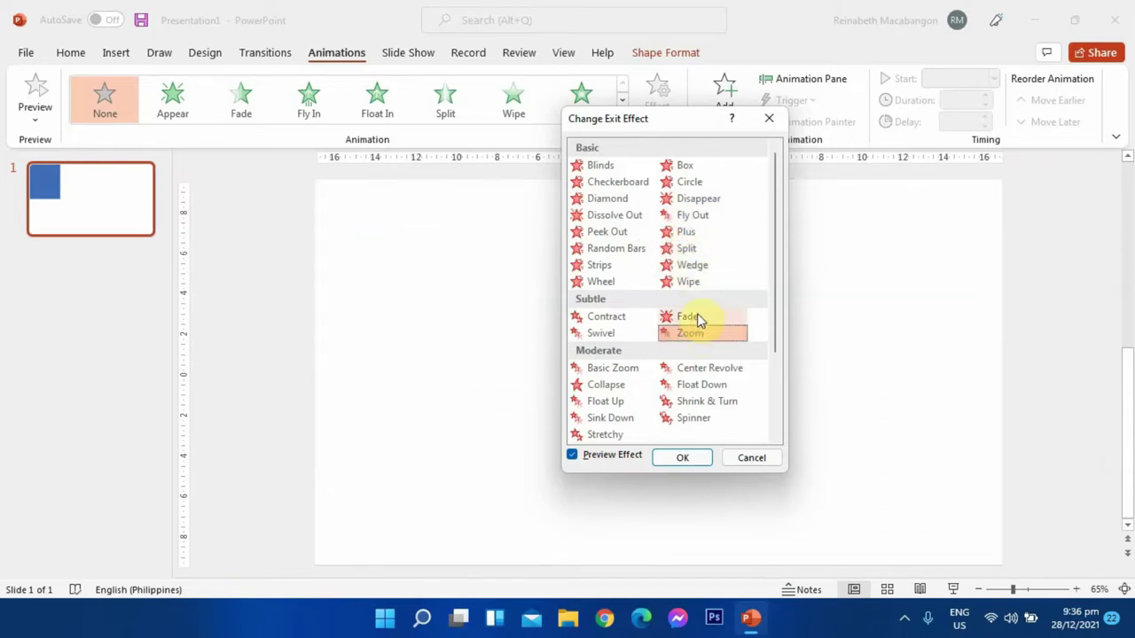
pyautogui.click(697, 316)
# - Apply the Float Down exit effect to the blue rectangle
pyautogui.scroll(-1, 732, 348)
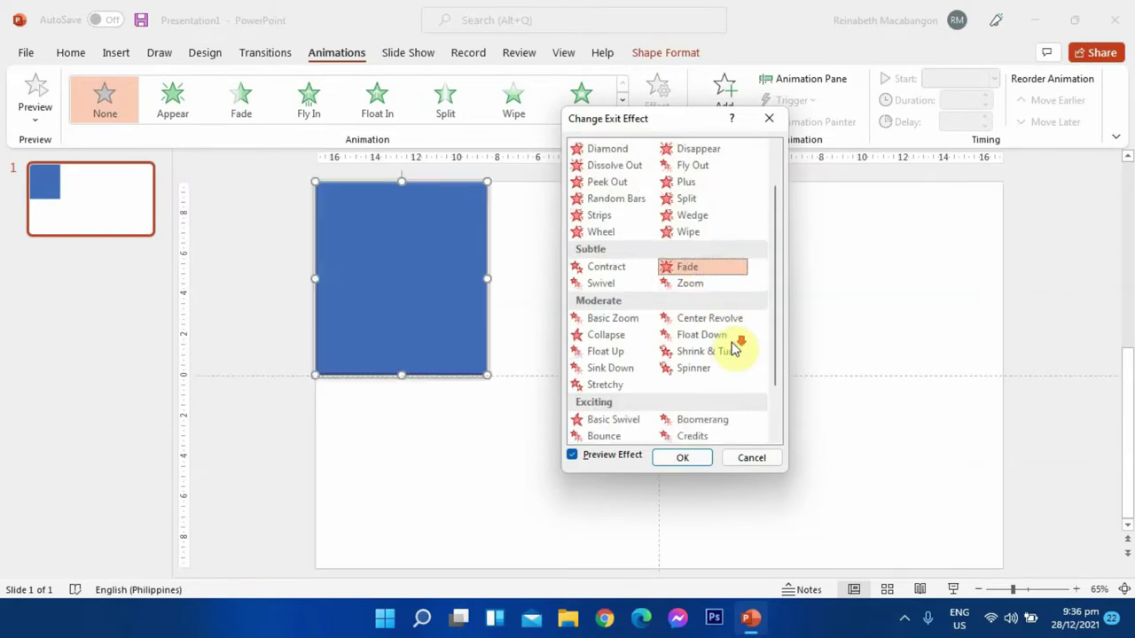
pyautogui.click(707, 339)
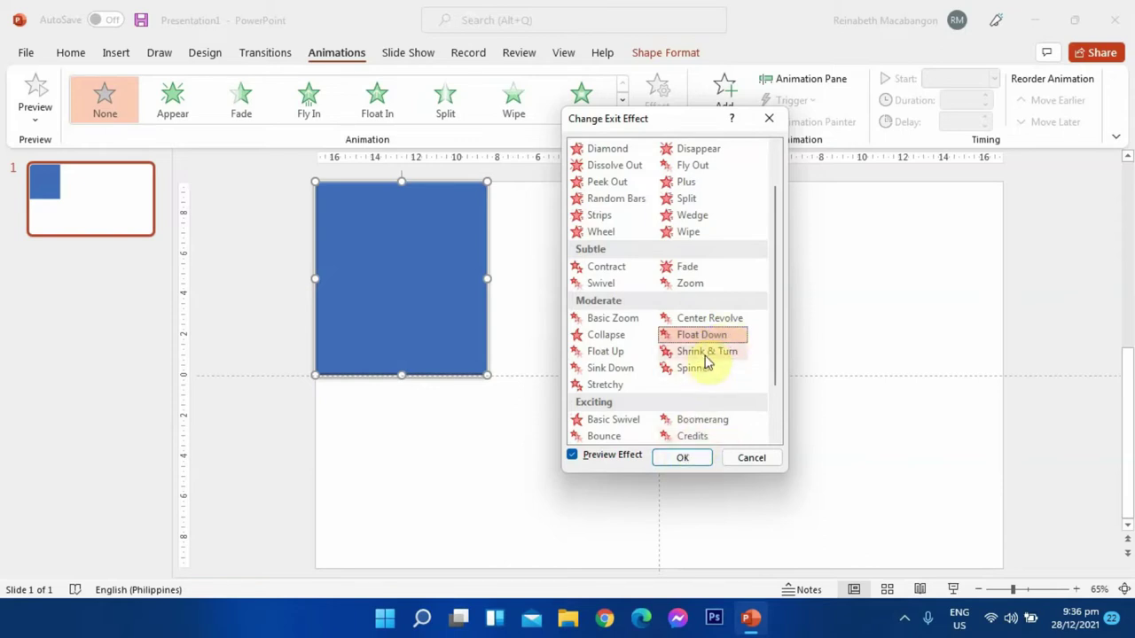
pyautogui.click(684, 459)
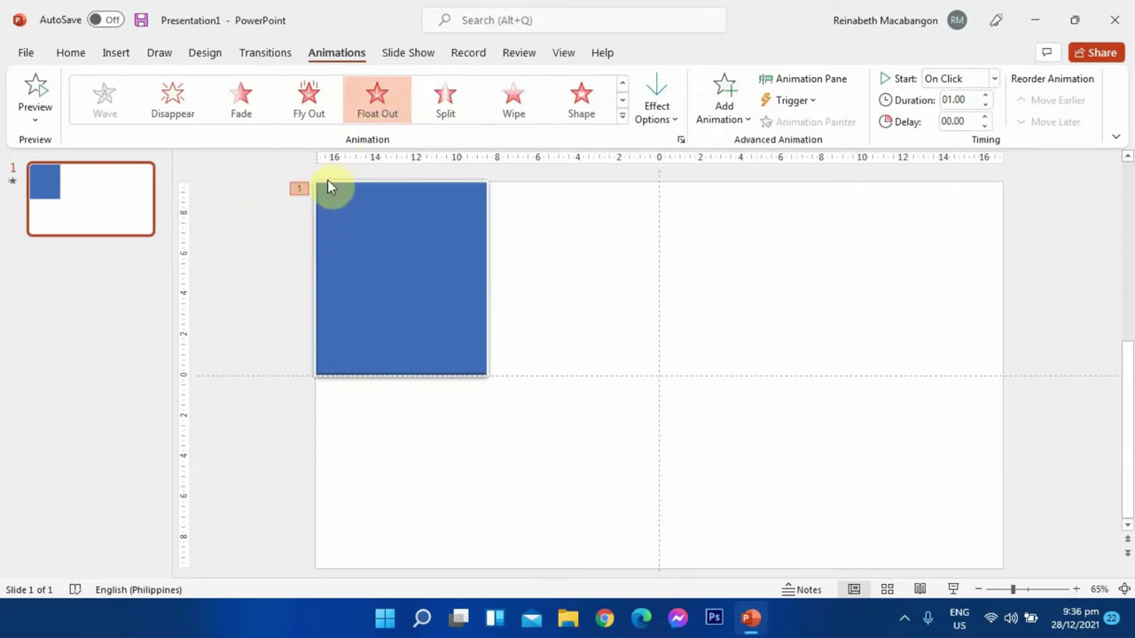
# - Set the exit animation's trigger to On Click of Rectangle 3
pyautogui.click(806, 102)
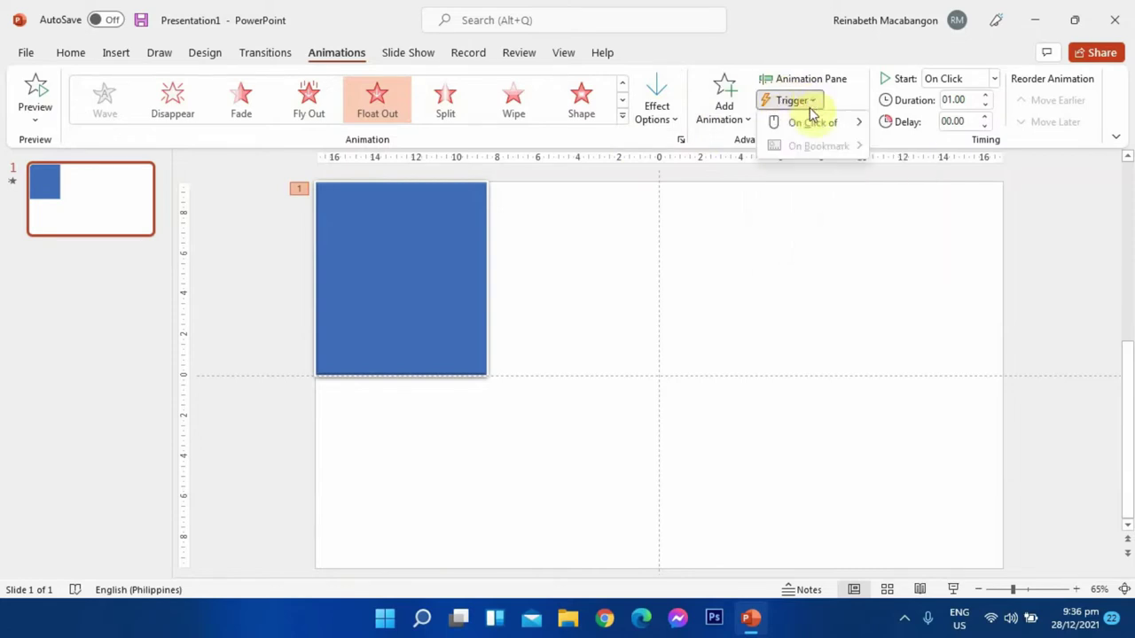
pyautogui.moveTo(810, 122)
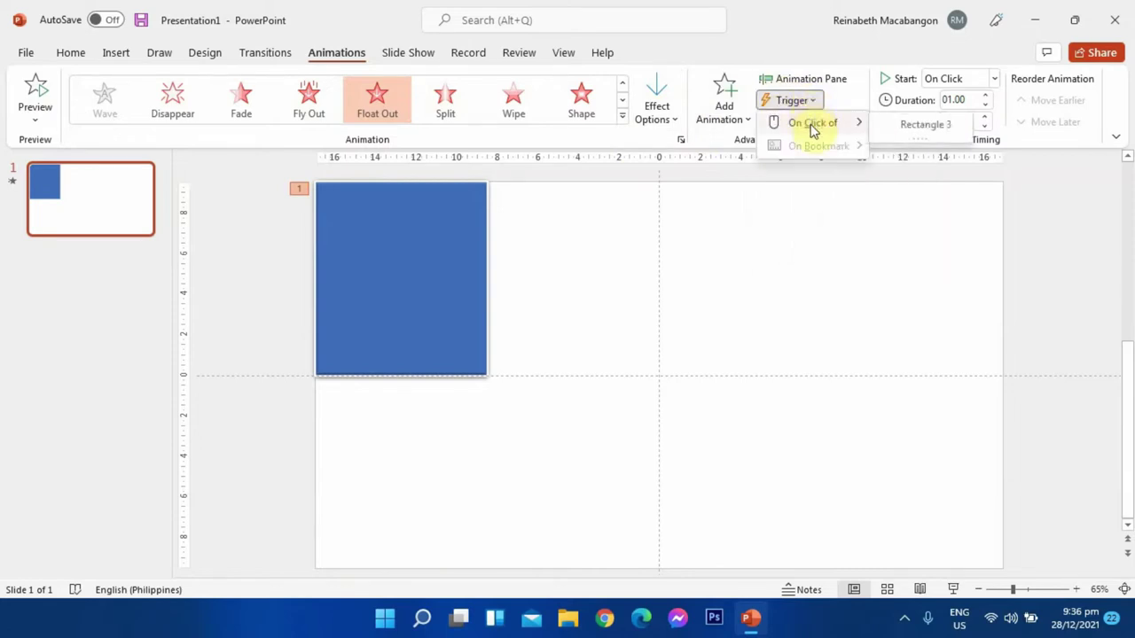
pyautogui.click(911, 129)
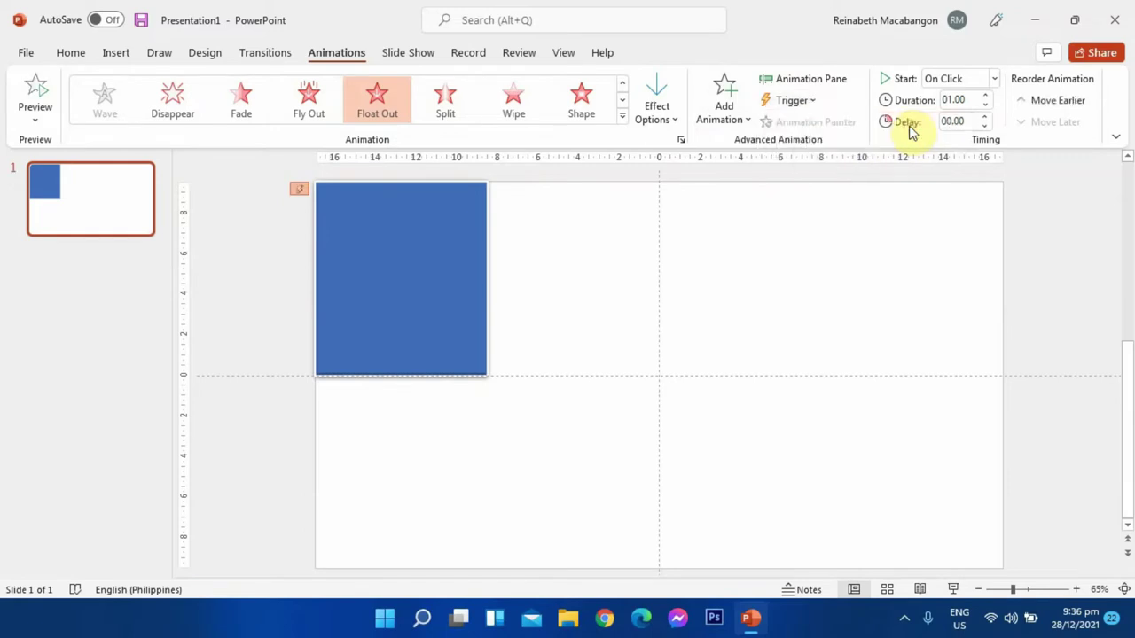
# - Reselect the blue rectangle and show the Animation Pane
pyautogui.click(545, 210)
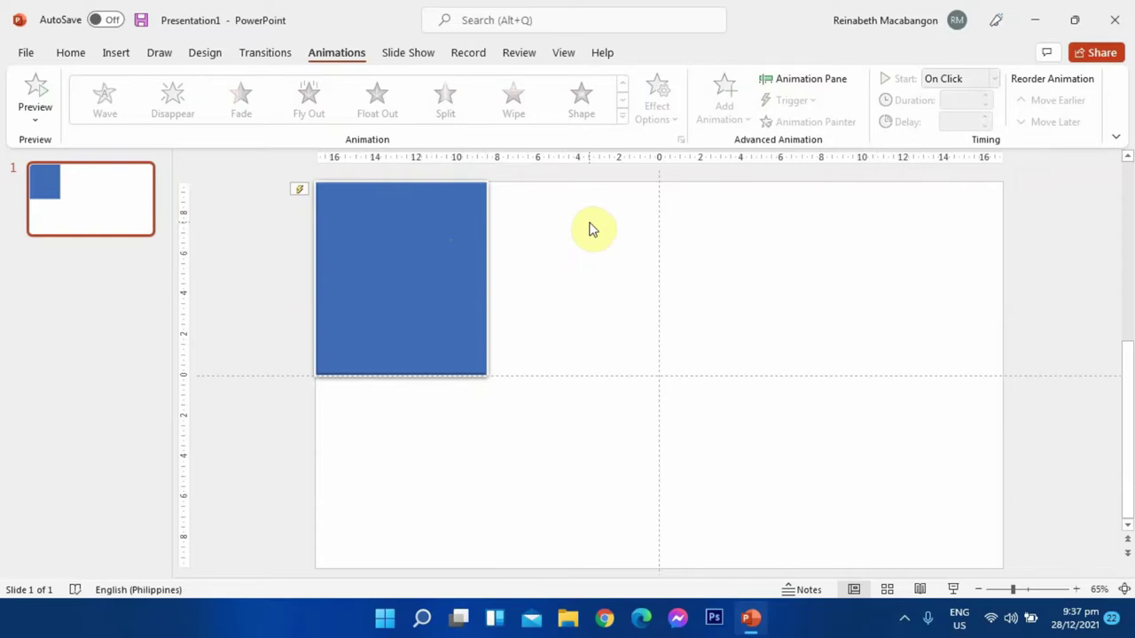
pyautogui.click(436, 201)
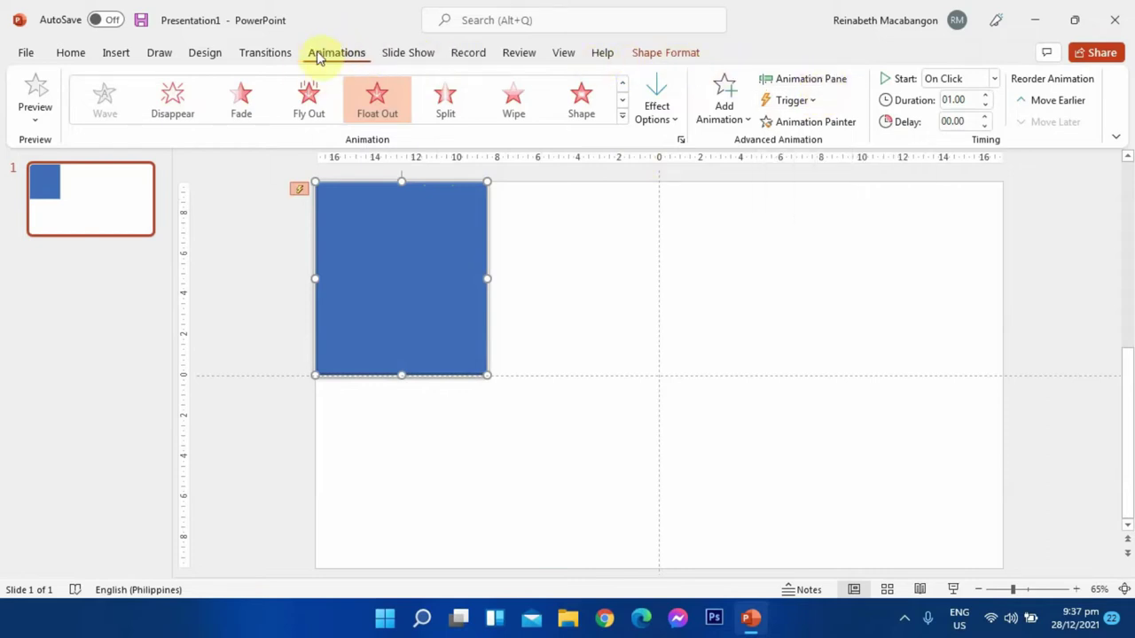
pyautogui.click(807, 80)
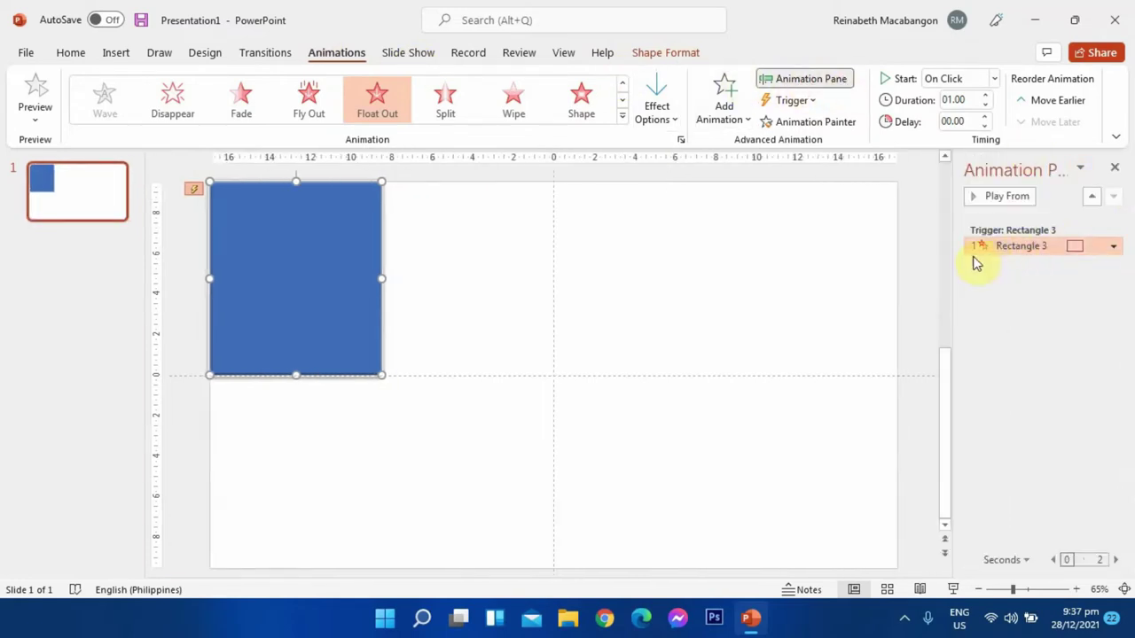
# - Add a Chime sound to the Rectangle 3 exit effect and close the Animation Pane
pyautogui.click(1113, 249)
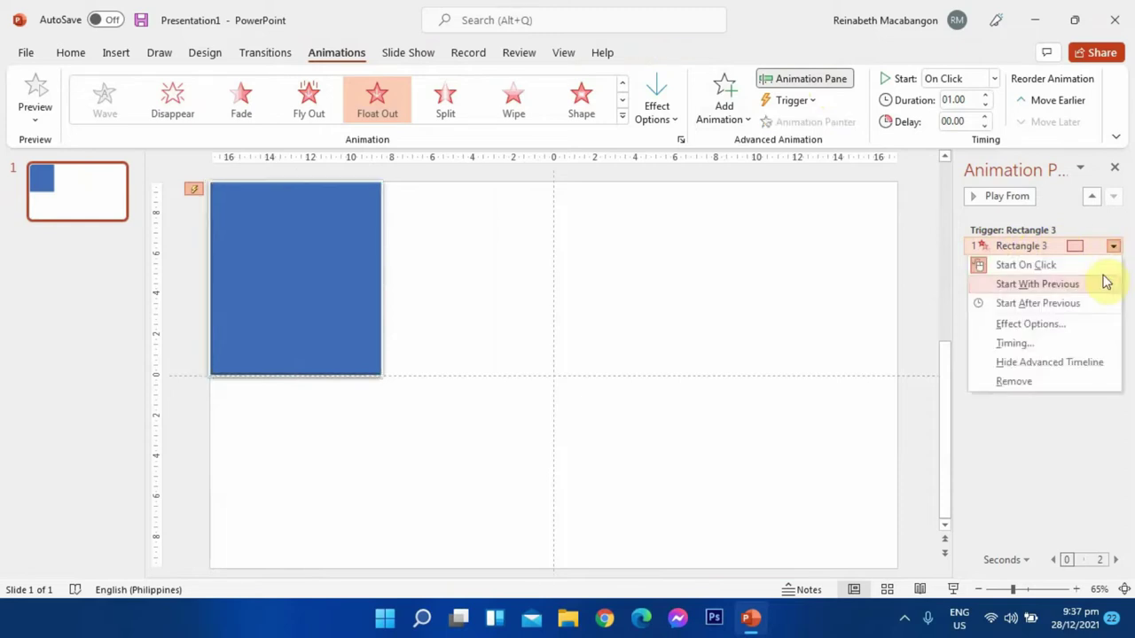
pyautogui.click(1064, 325)
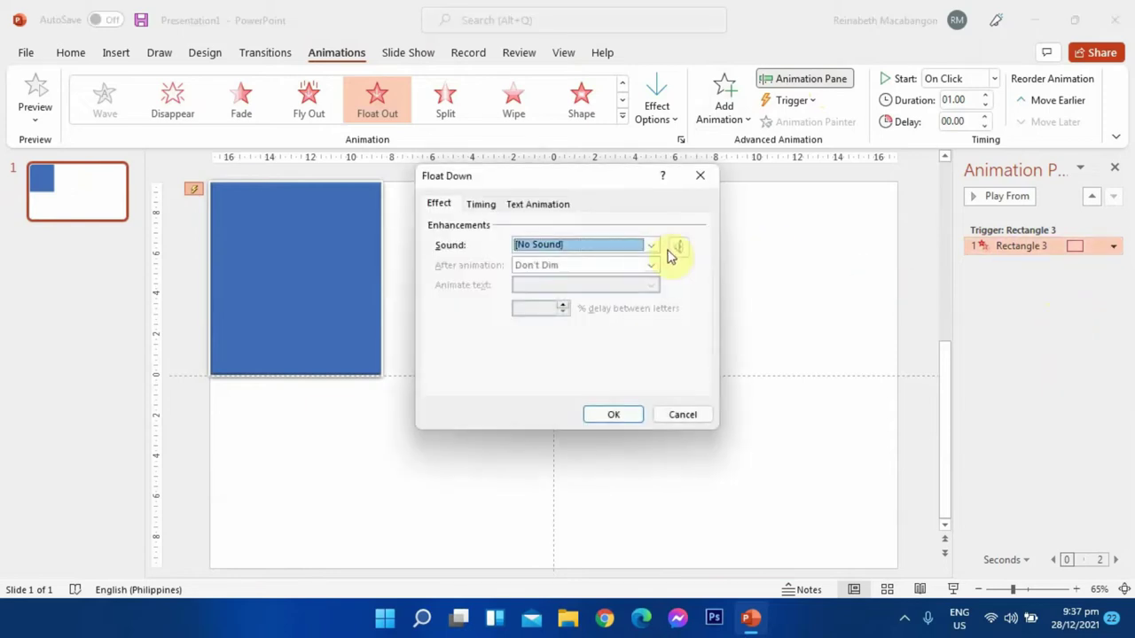
pyautogui.click(653, 247)
pyautogui.scroll(-5, 632, 286)
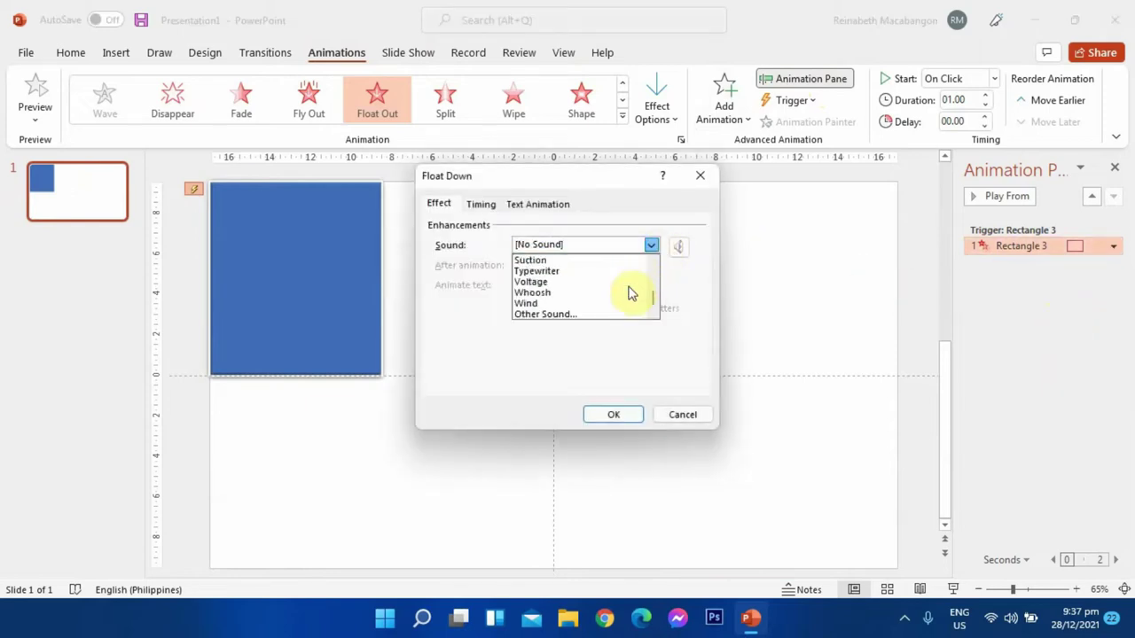
pyautogui.scroll(4, 567, 297)
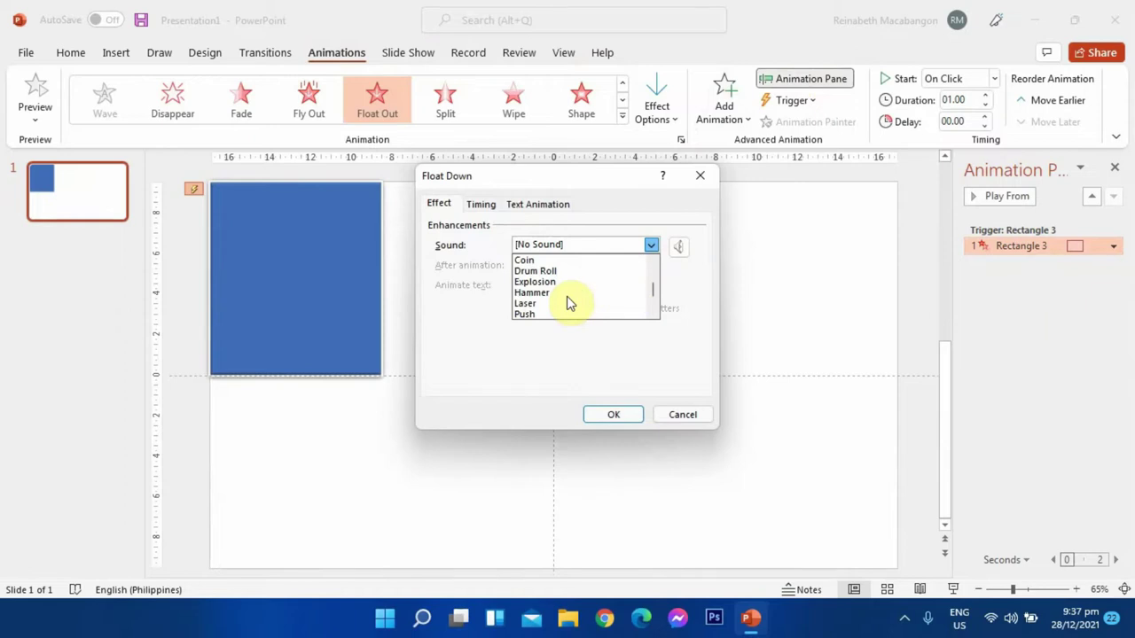
pyautogui.scroll(2, 570, 303)
pyautogui.scroll(-2, 570, 302)
pyautogui.scroll(-4, 570, 302)
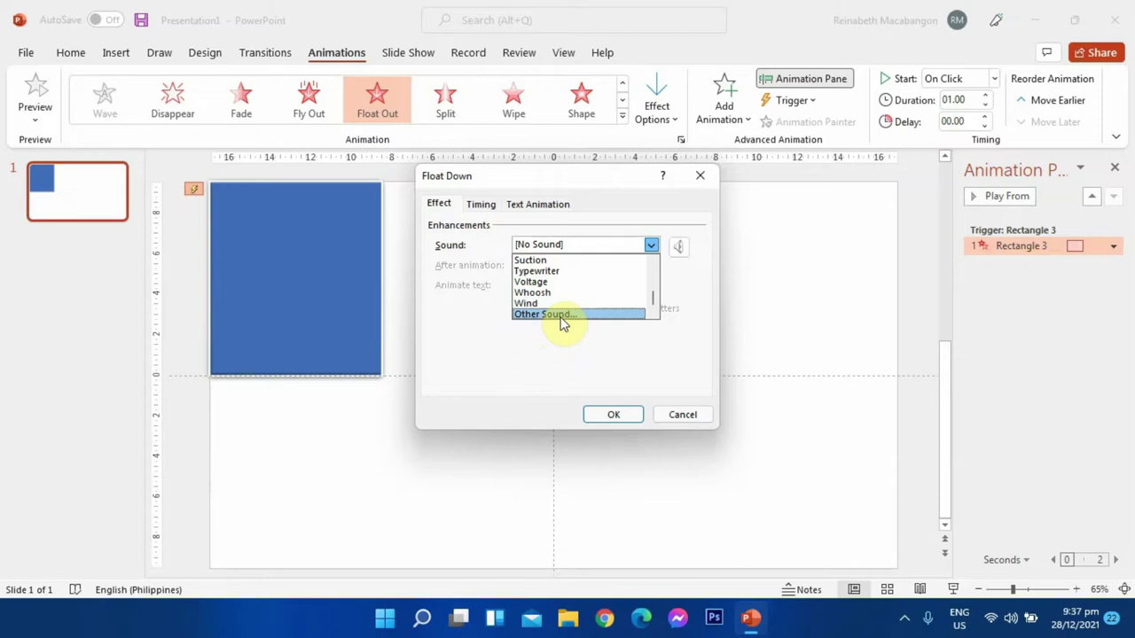
pyautogui.scroll(4, 577, 304)
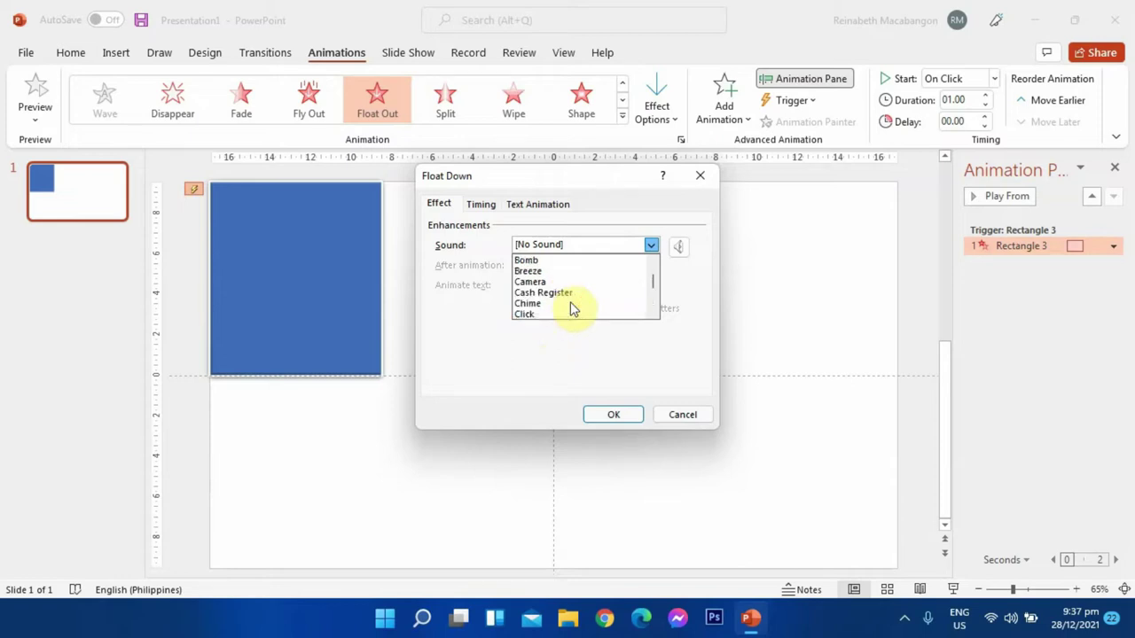
pyautogui.click(545, 305)
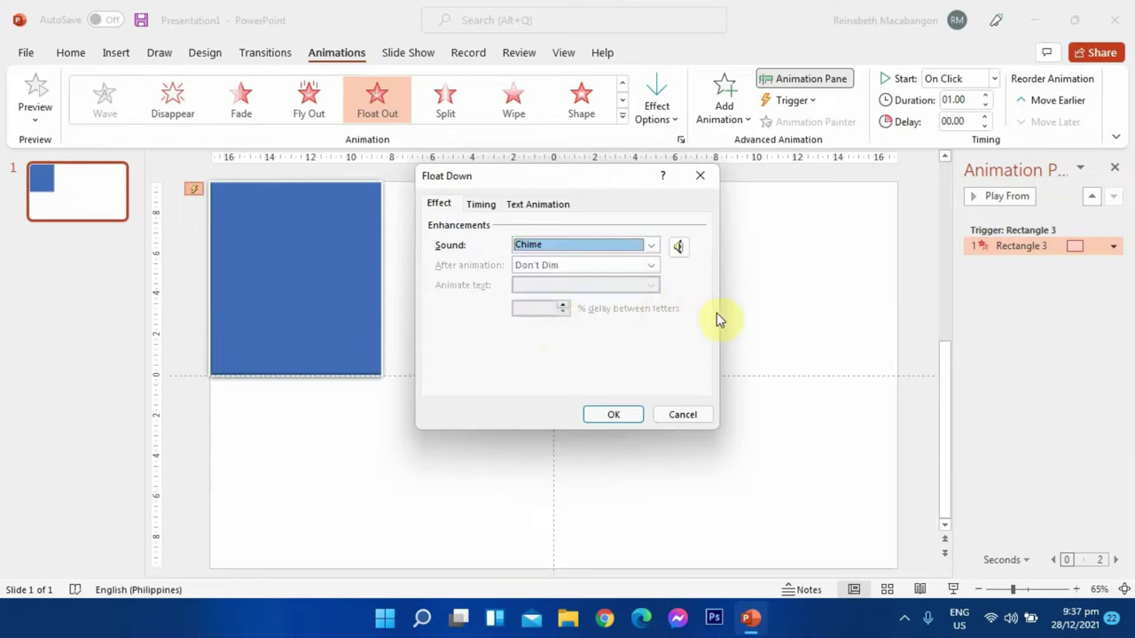
pyautogui.click(628, 413)
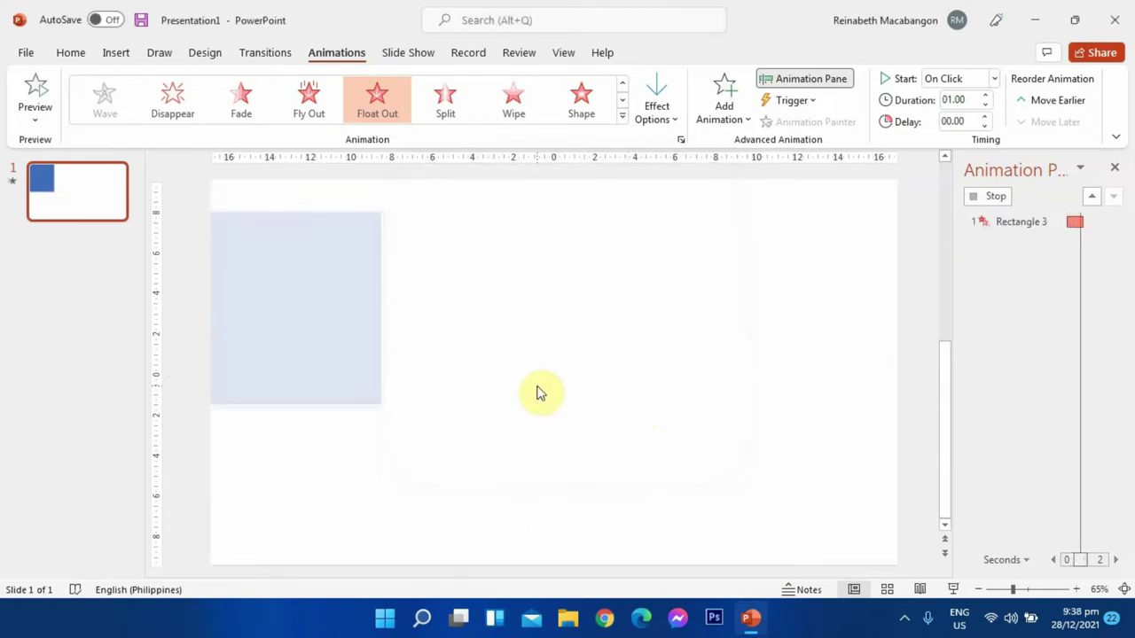
pyautogui.click(1115, 170)
# - Type the number 1 inside the blue rectangle and select it
pyautogui.click(1028, 204)
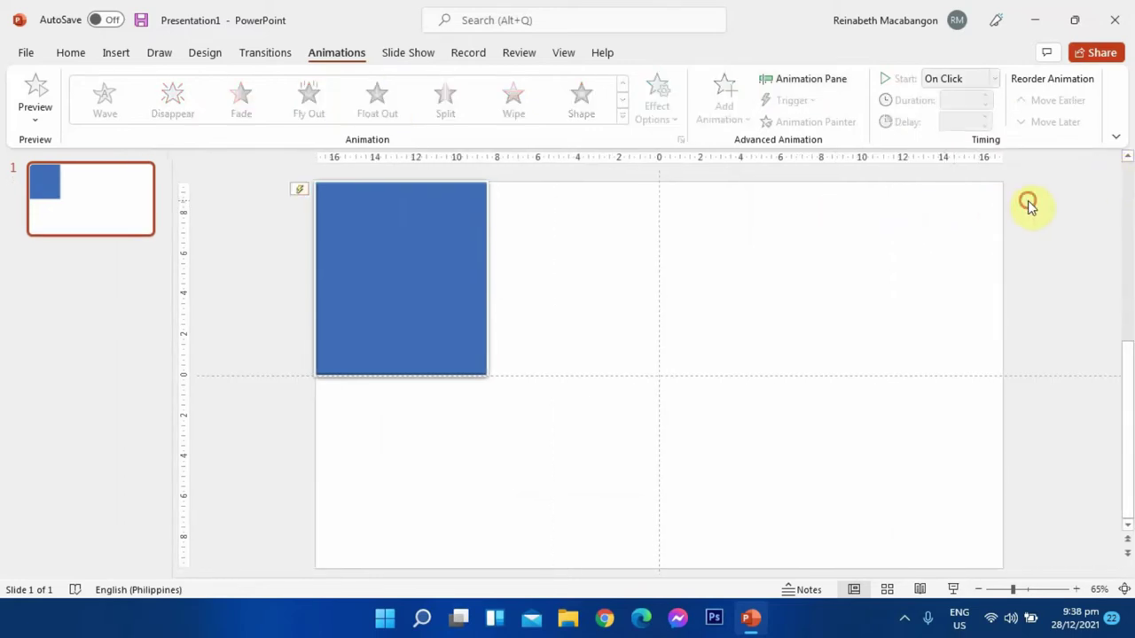
pyautogui.click(423, 230)
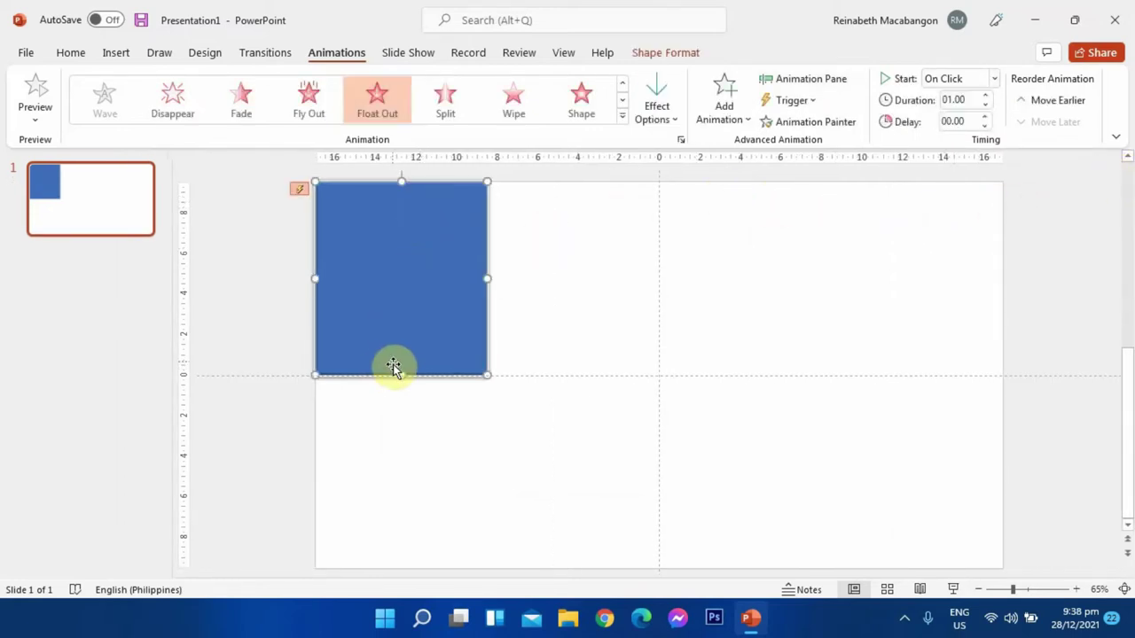
pyautogui.click(578, 241)
pyautogui.click(448, 240)
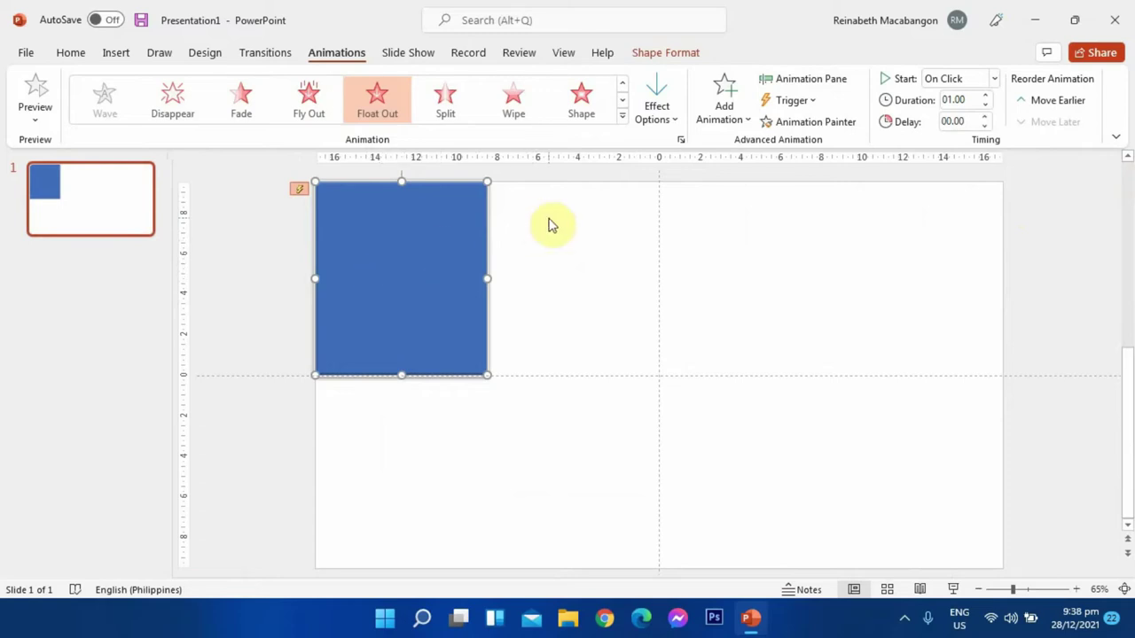
pyautogui.click(395, 276)
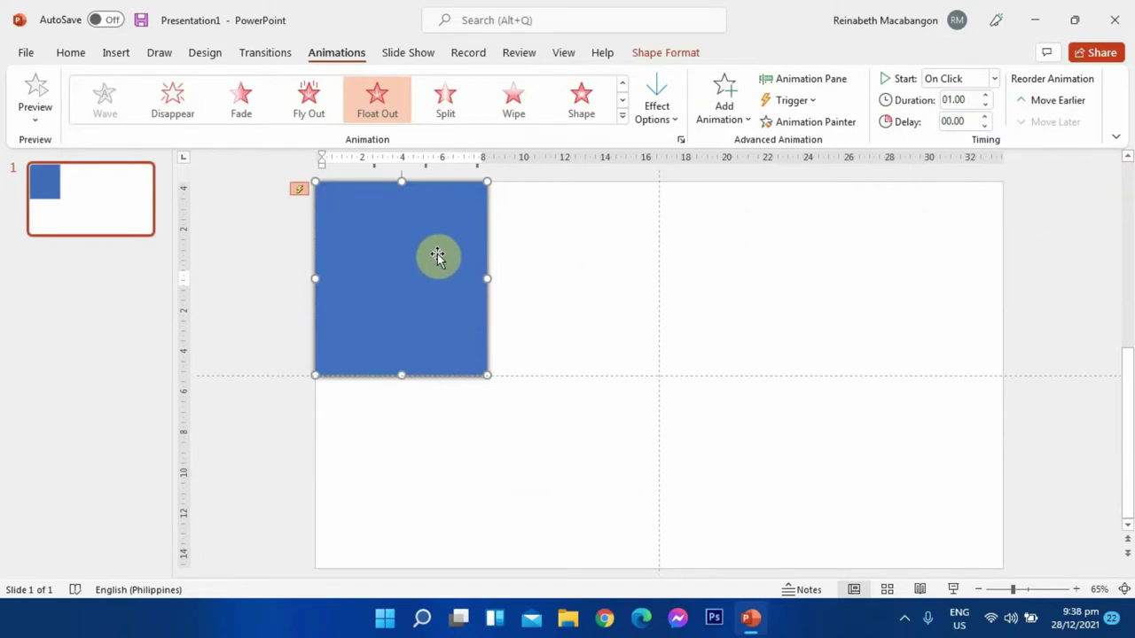
pyautogui.click(426, 275)
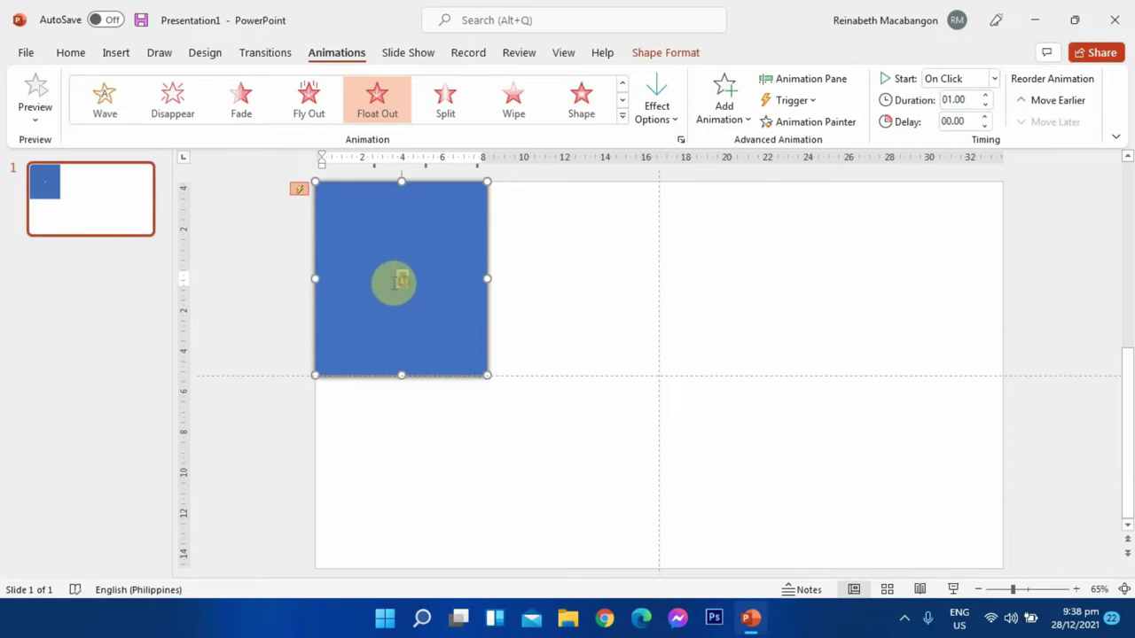
pyautogui.doubleClick(399, 281)
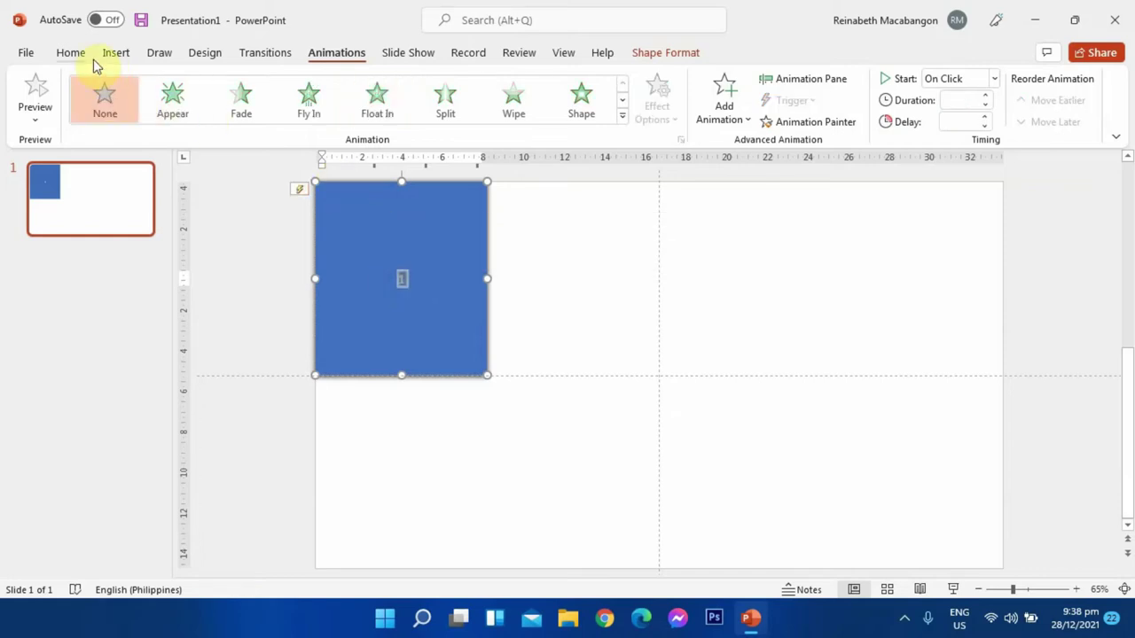
# - Set the number 1's font size to 115 from the Home tab
pyautogui.click(71, 53)
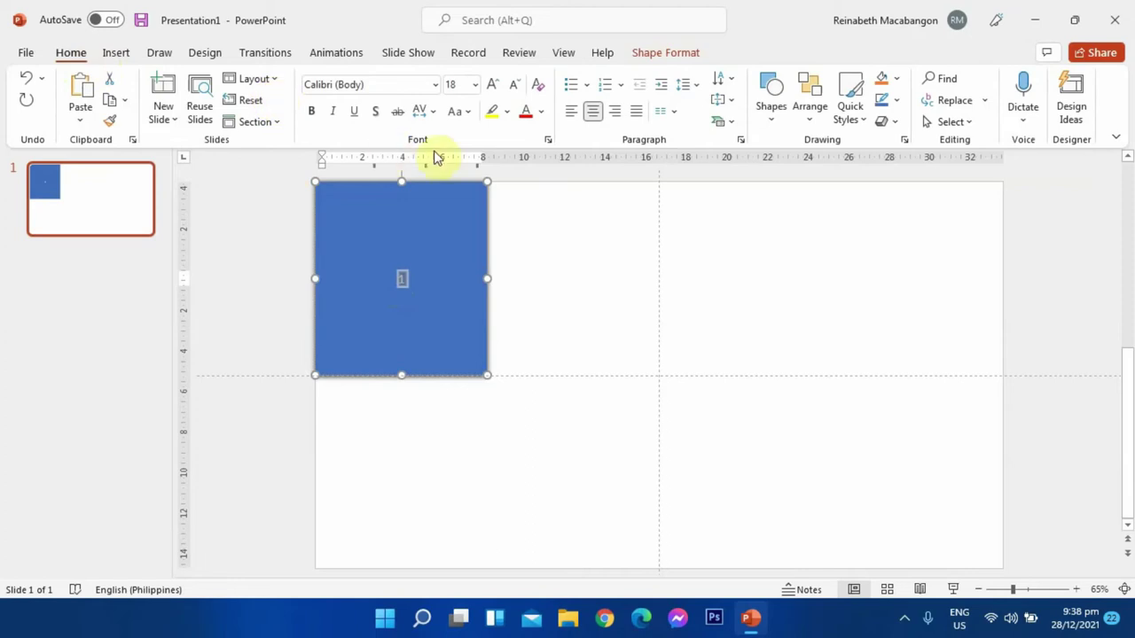
pyautogui.click(493, 87)
pyautogui.click(494, 88)
pyautogui.click(494, 87)
pyautogui.click(493, 88)
pyautogui.click(494, 87)
pyautogui.click(494, 88)
pyautogui.click(493, 88)
pyautogui.click(494, 88)
pyautogui.click(494, 87)
pyautogui.click(494, 88)
pyautogui.click(494, 88)
pyautogui.click(494, 88)
pyautogui.click(493, 87)
pyautogui.click(494, 88)
pyautogui.click(493, 88)
pyautogui.click(493, 88)
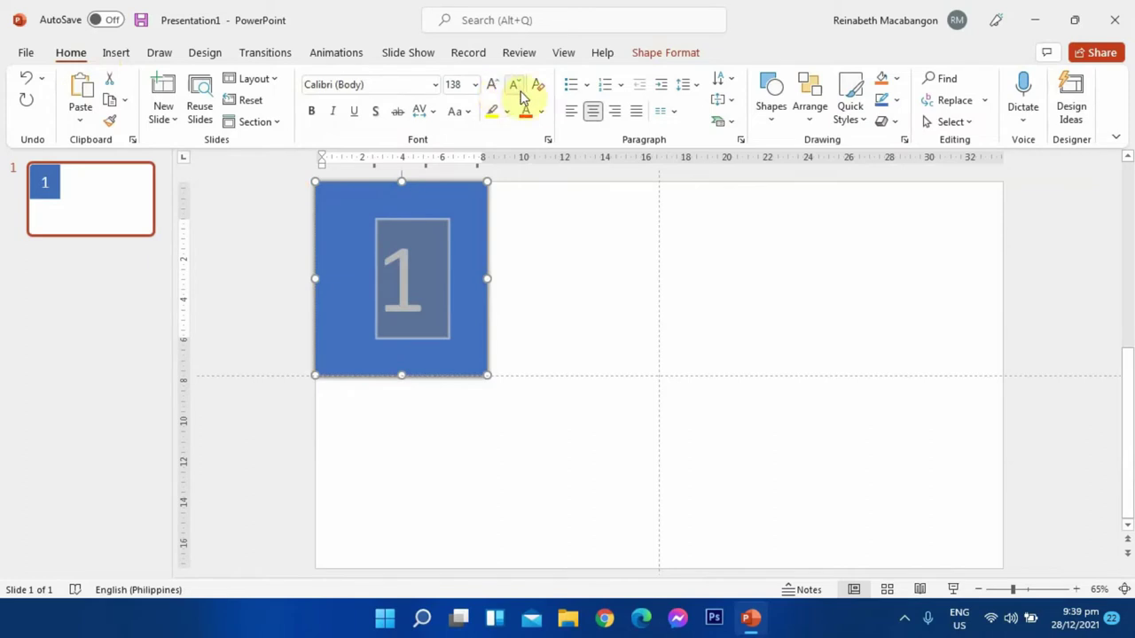
pyautogui.click(518, 93)
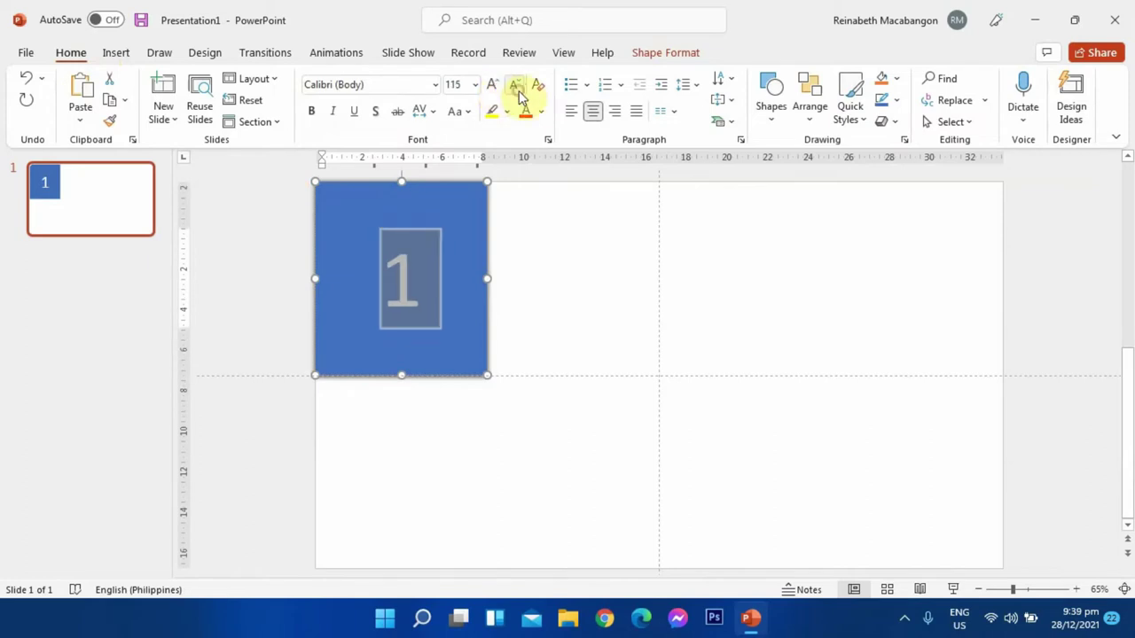
# - Format the number 1 in bold Adobe Fan Heiti Std B
pyautogui.click(433, 87)
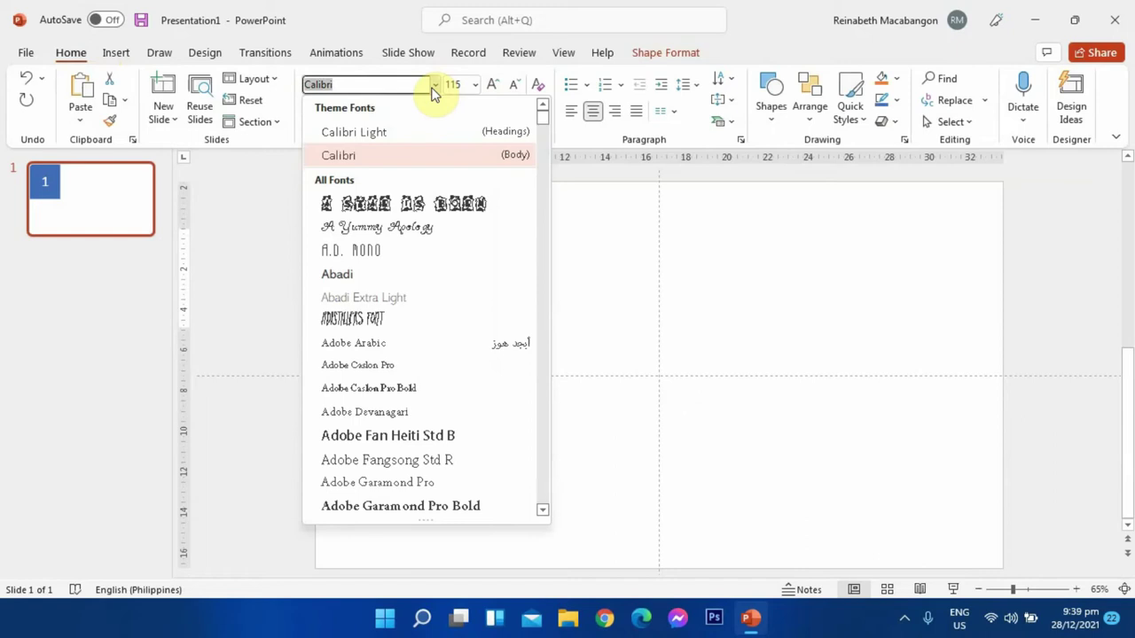
pyautogui.click(411, 445)
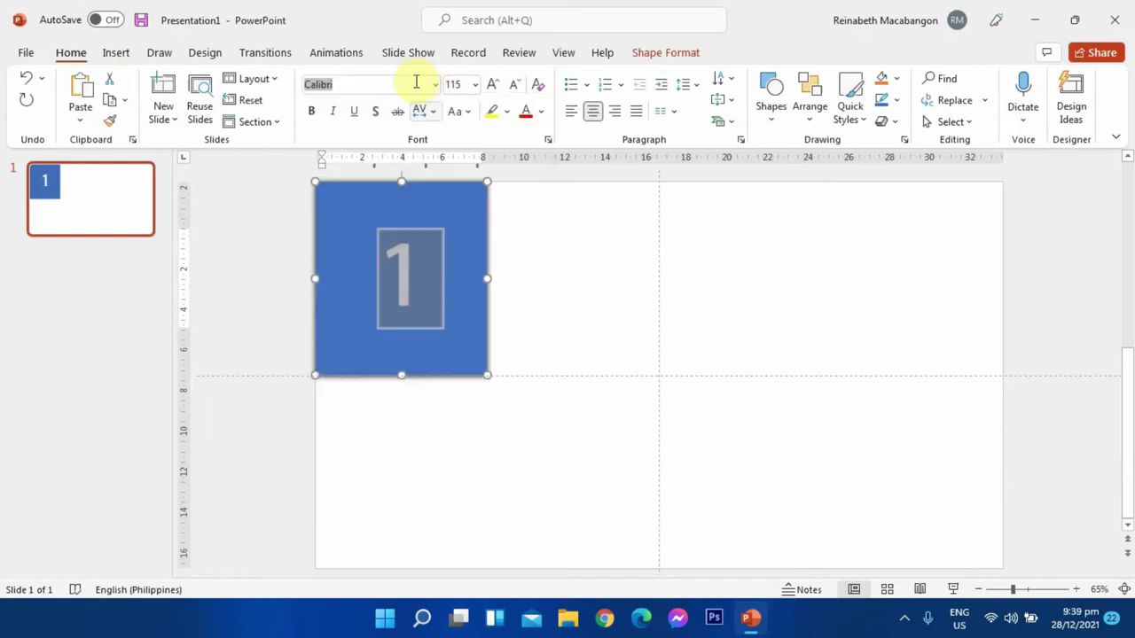
pyautogui.click(313, 113)
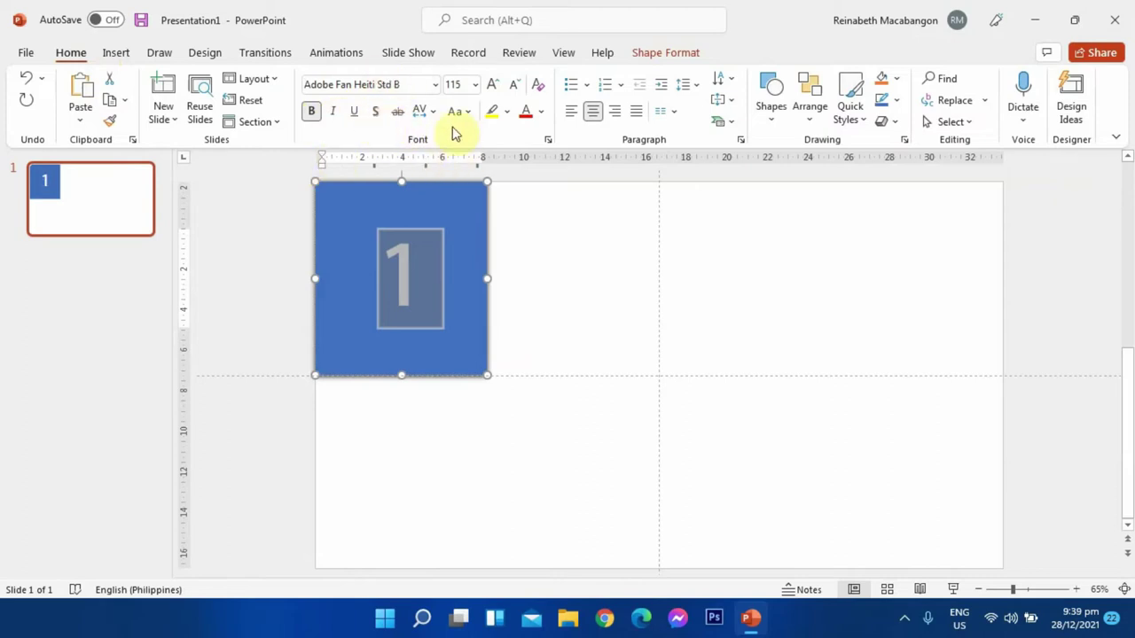
pyautogui.click(412, 277)
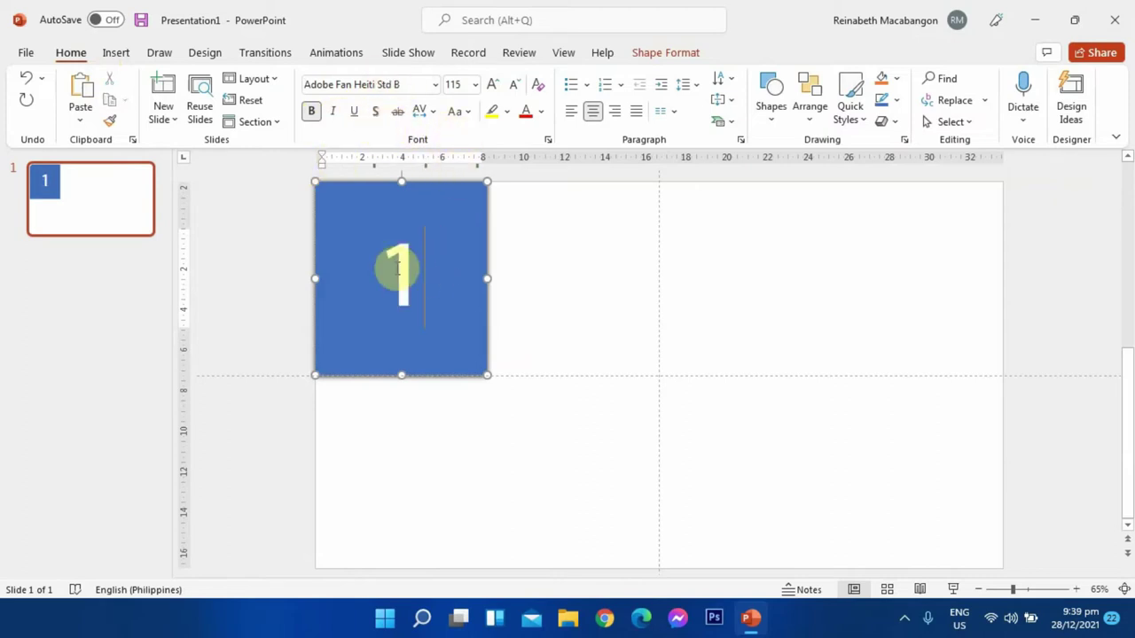
pyautogui.moveTo(385, 254); pyautogui.dragTo(421, 263)
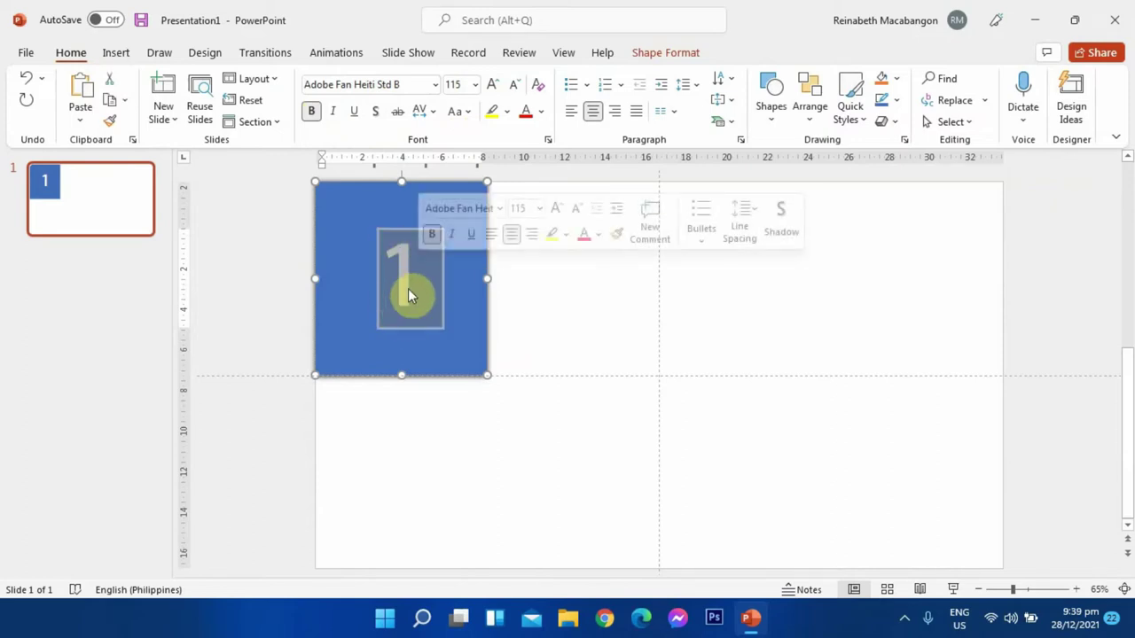
# - Give the white number 1 a black text outline with 3 pt weight
pyautogui.click(665, 54)
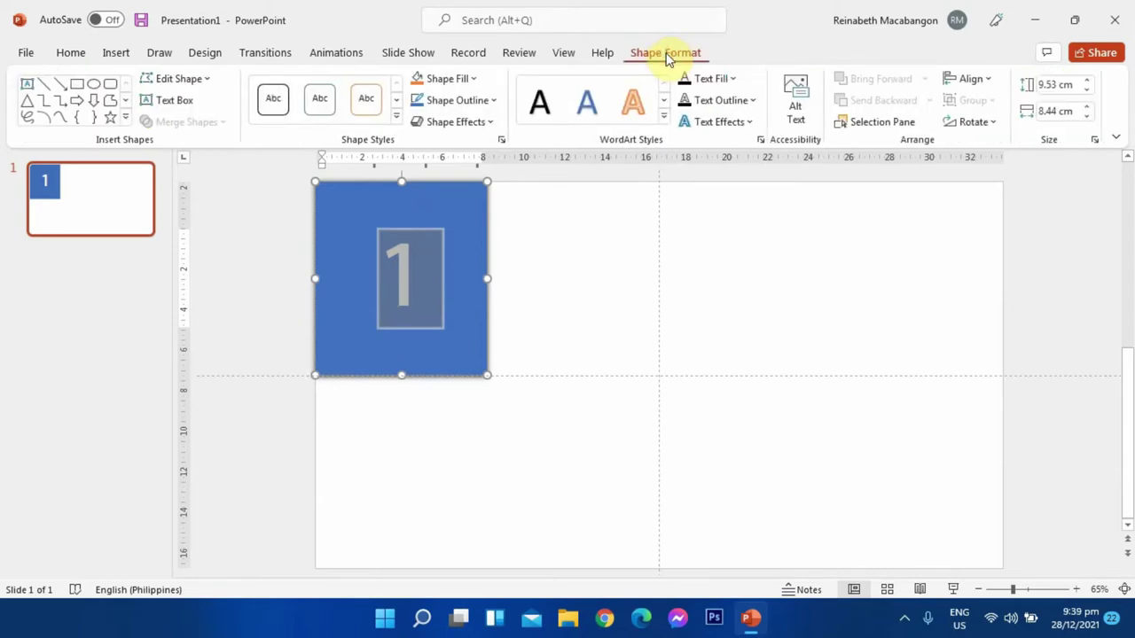
pyautogui.click(740, 100)
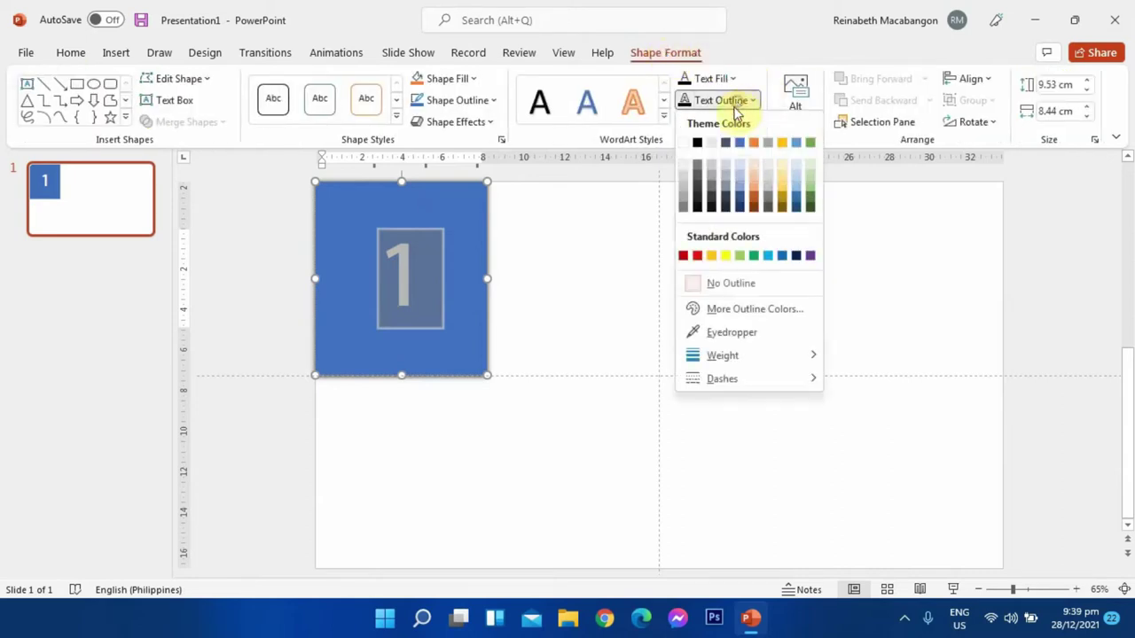
pyautogui.click(699, 141)
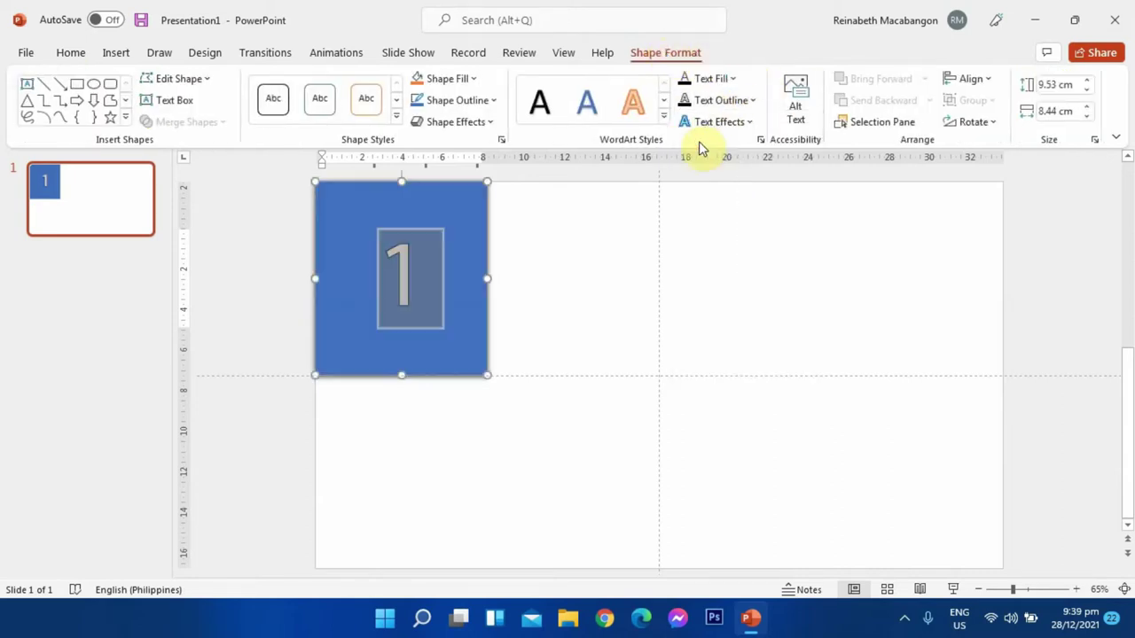
pyautogui.click(738, 102)
pyautogui.moveTo(734, 354)
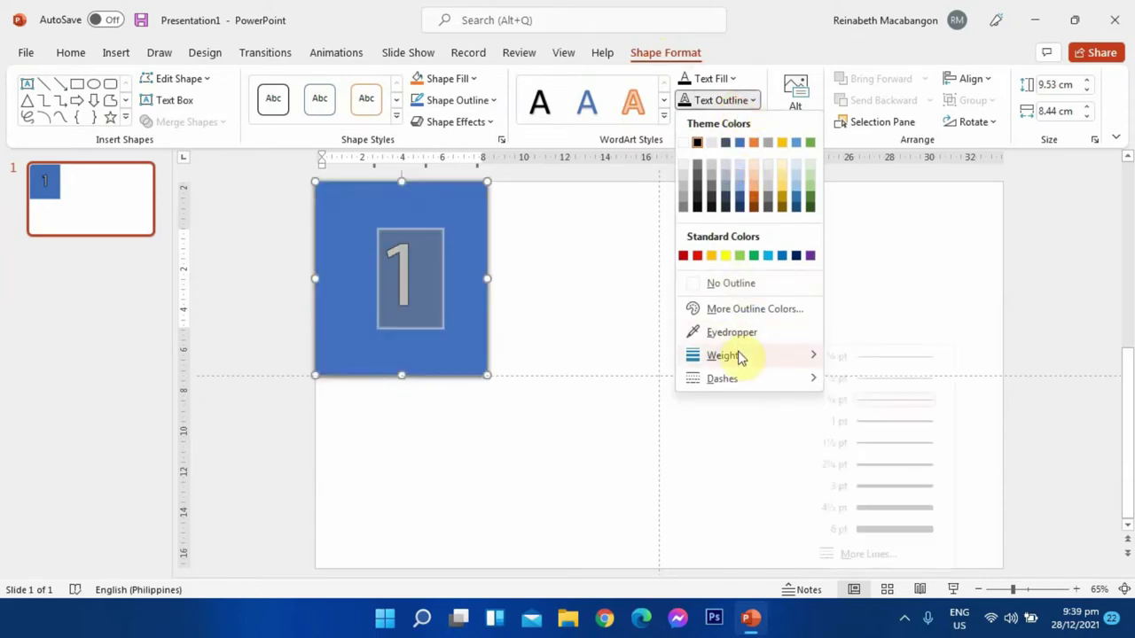
pyautogui.click(902, 486)
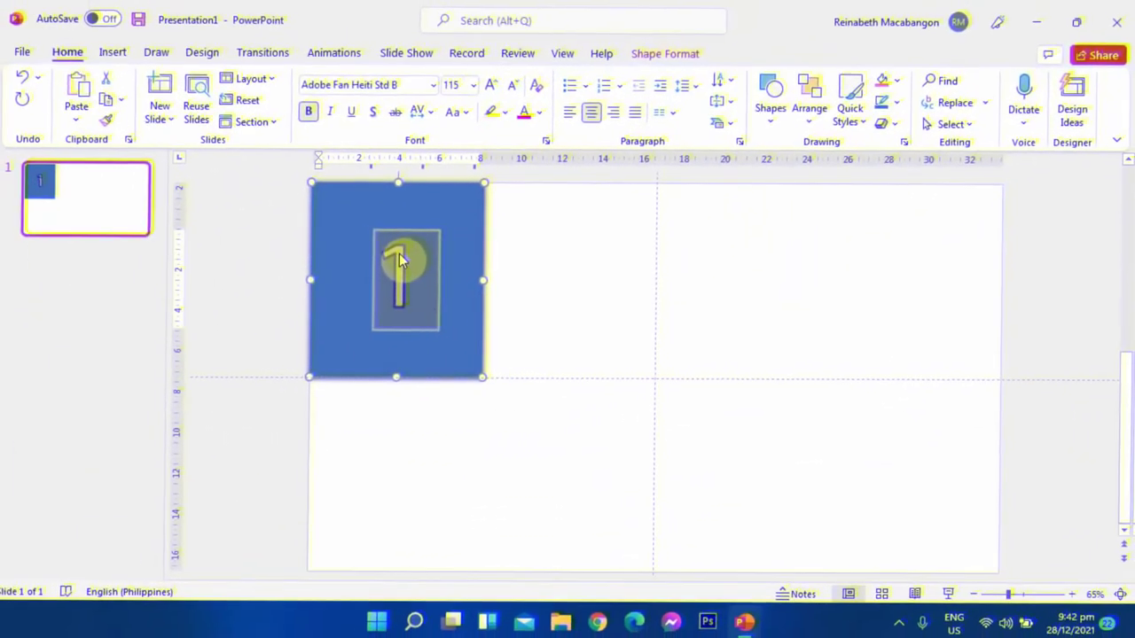
pyautogui.click(403, 252)
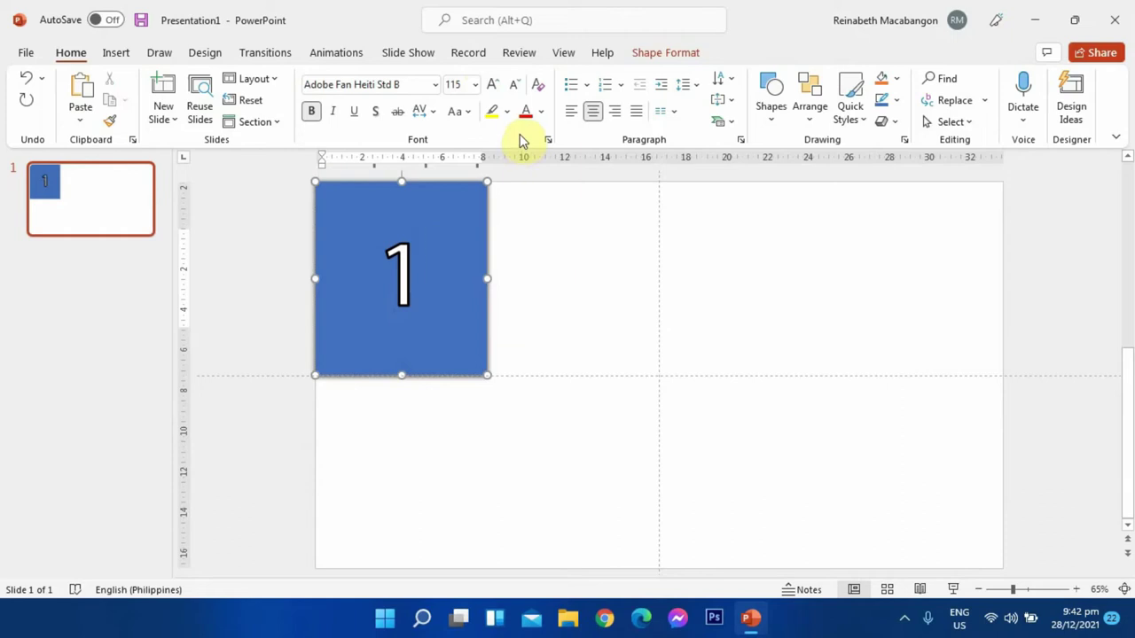
# - Apply the Foo font to the number 1 inside the blue box
pyautogui.moveTo(418, 222); pyautogui.dragTo(393, 256)
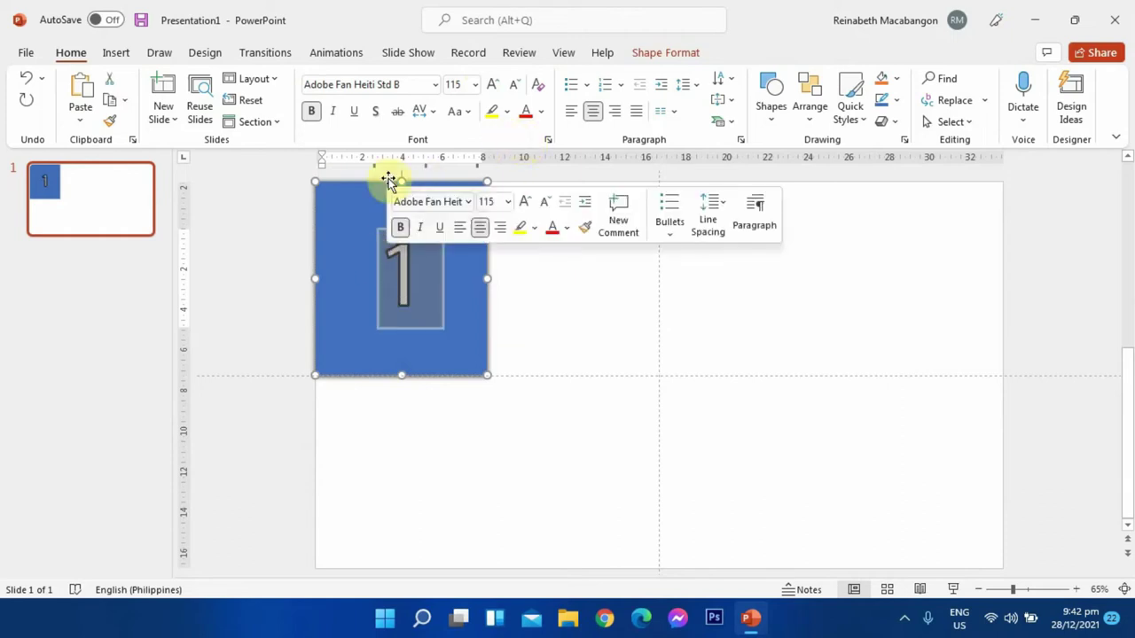
pyautogui.click(436, 86)
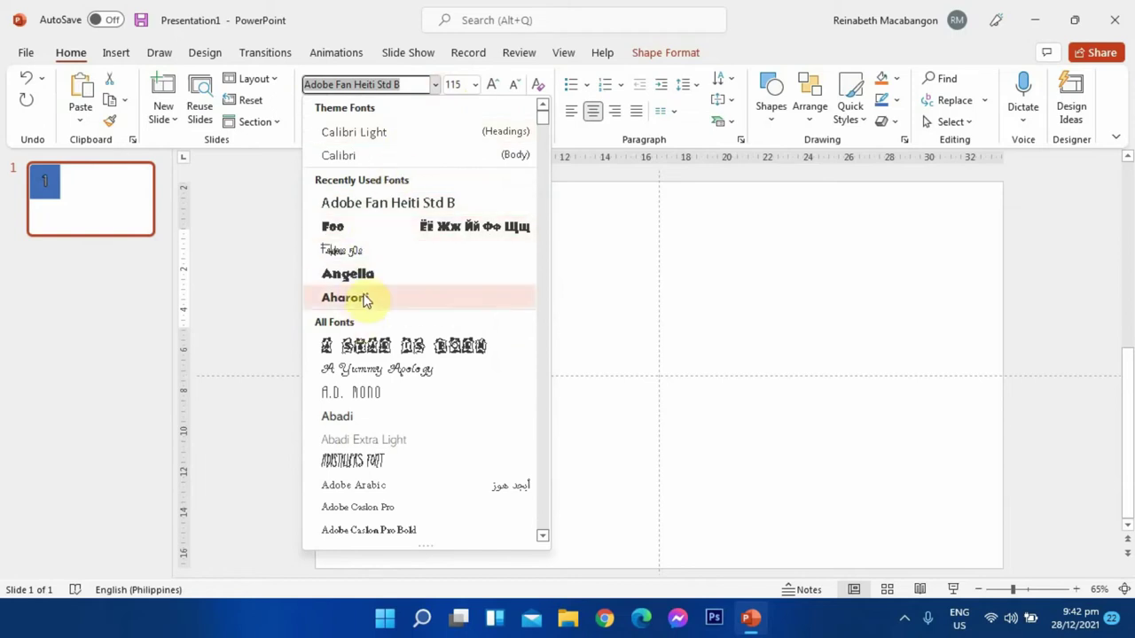
pyautogui.click(352, 226)
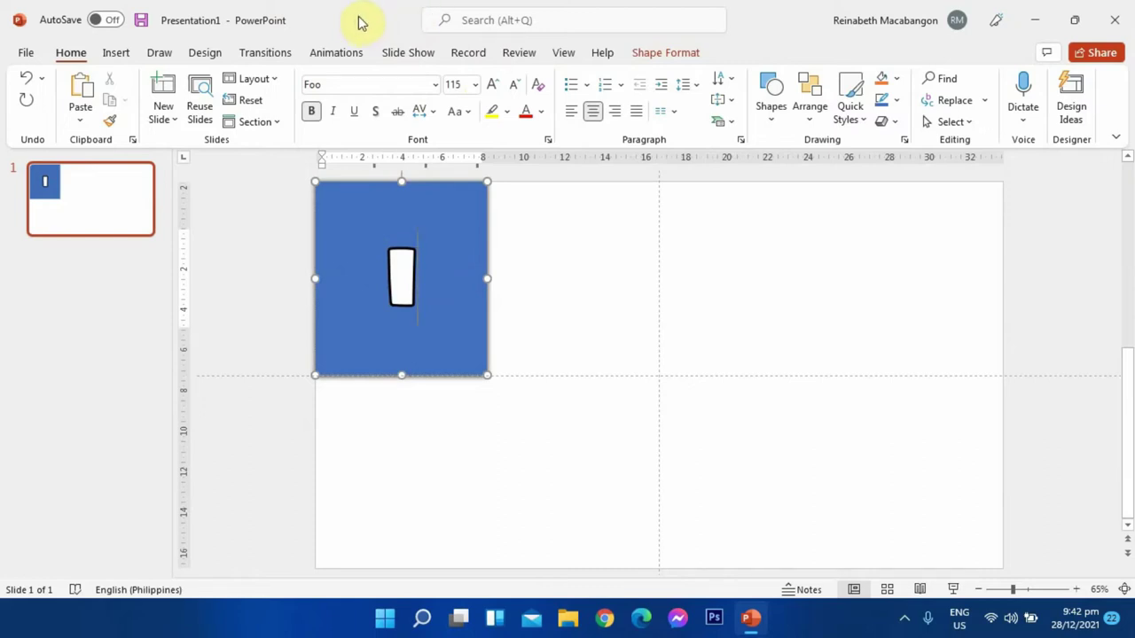
pyautogui.click(438, 228)
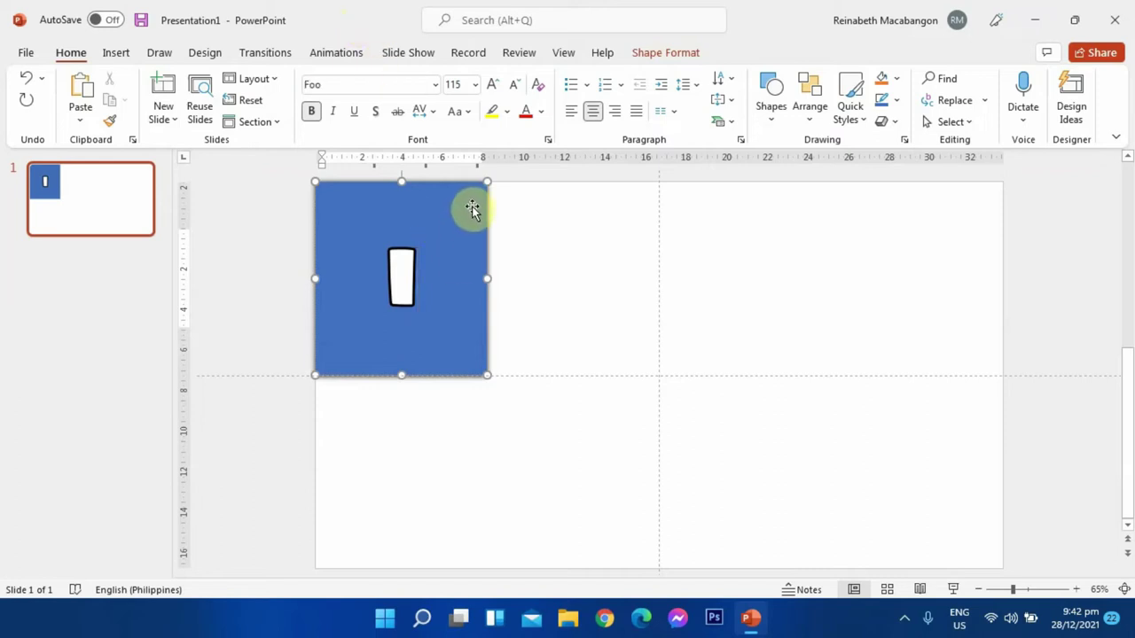
# - Copy the blue box three times to build a top row of four boxes
pyautogui.click(471, 208)
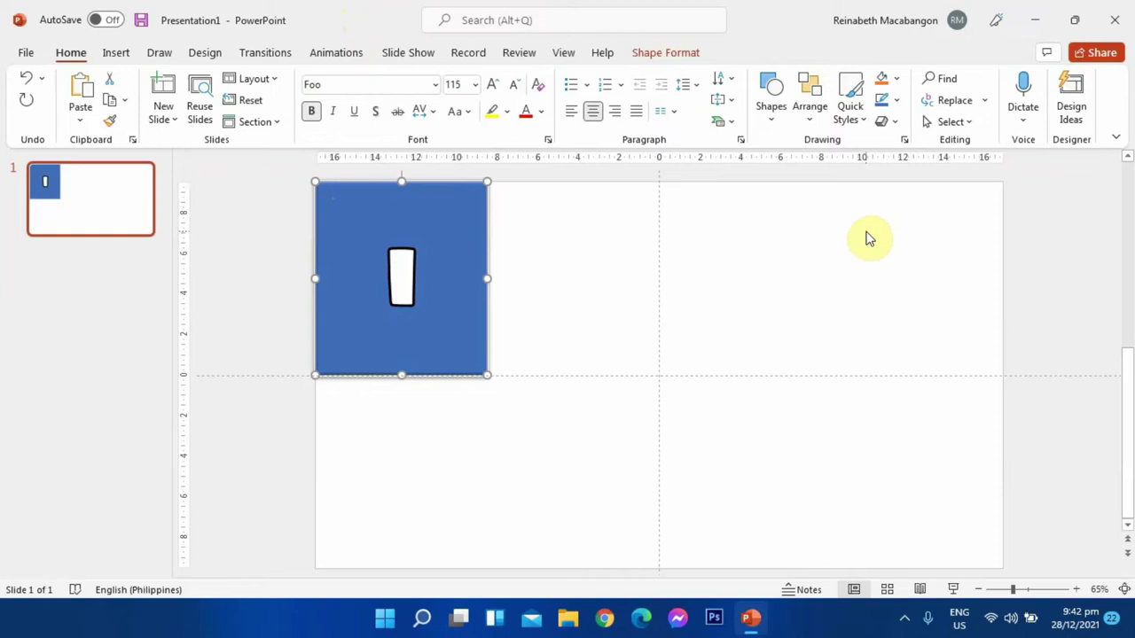
pyautogui.moveTo(438, 228); pyautogui.dragTo(644, 226)
pyautogui.hotkey('ctrl', 'd')
pyautogui.moveTo(779, 240); pyautogui.dragTo(946, 233)
pyautogui.hotkey('ctrl', 'd')
# - Copy boxes down into a flush-aligned bottom row of four
pyautogui.click(440, 373)
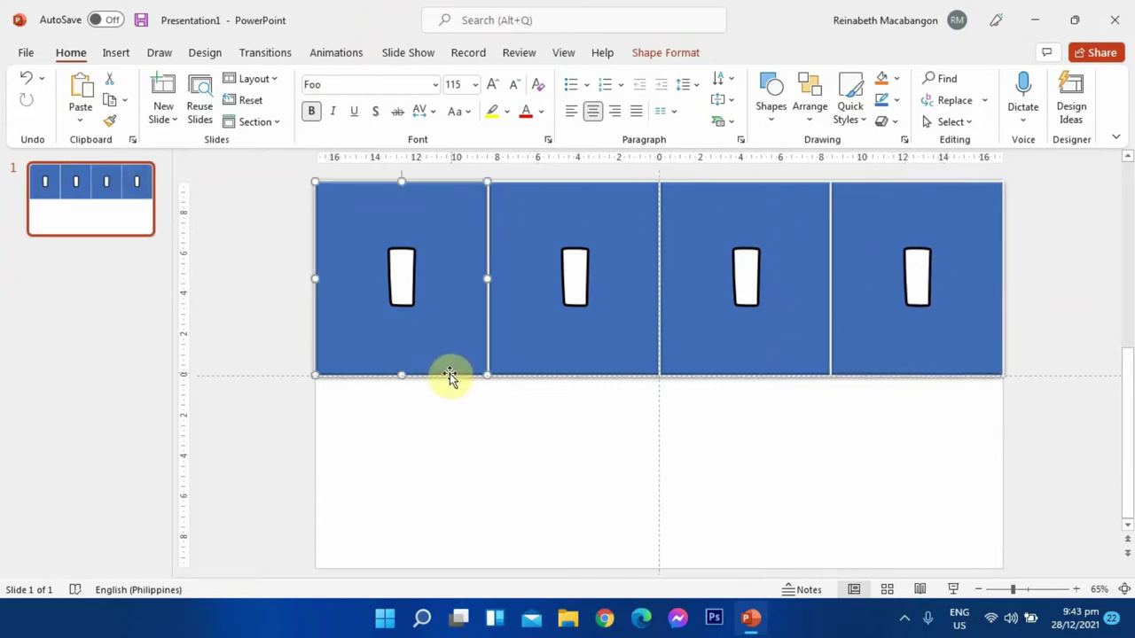
pyautogui.moveTo(455, 375); pyautogui.dragTo(451, 526)
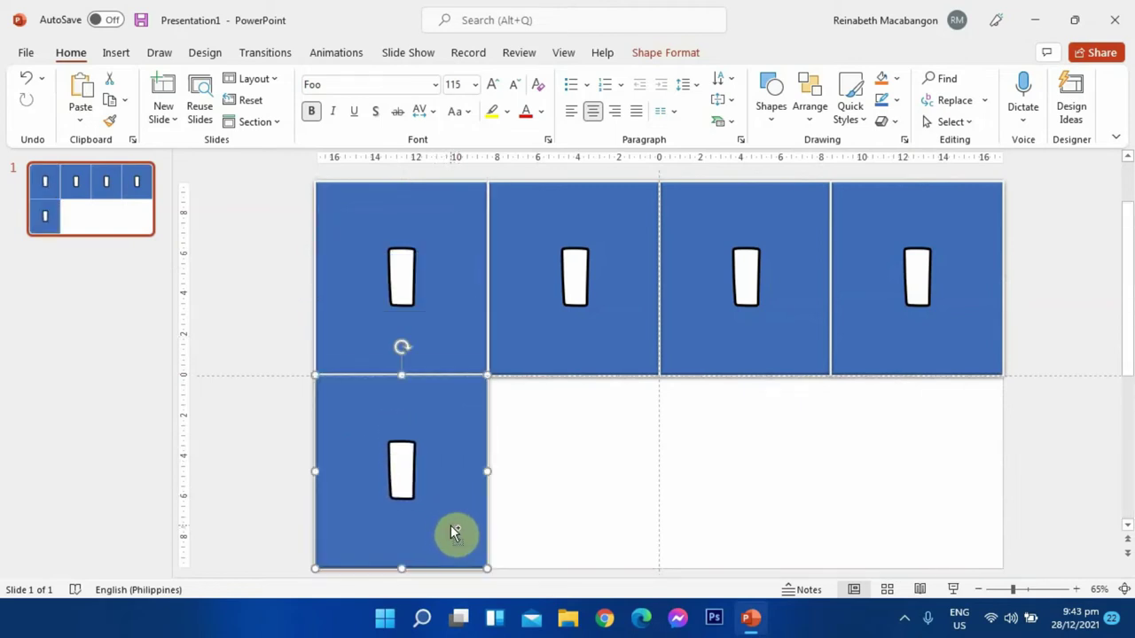
pyautogui.hotkey('ctrl', 'd')
pyautogui.moveTo(481, 428); pyautogui.dragTo(646, 241)
pyautogui.scroll(3, 656, 257)
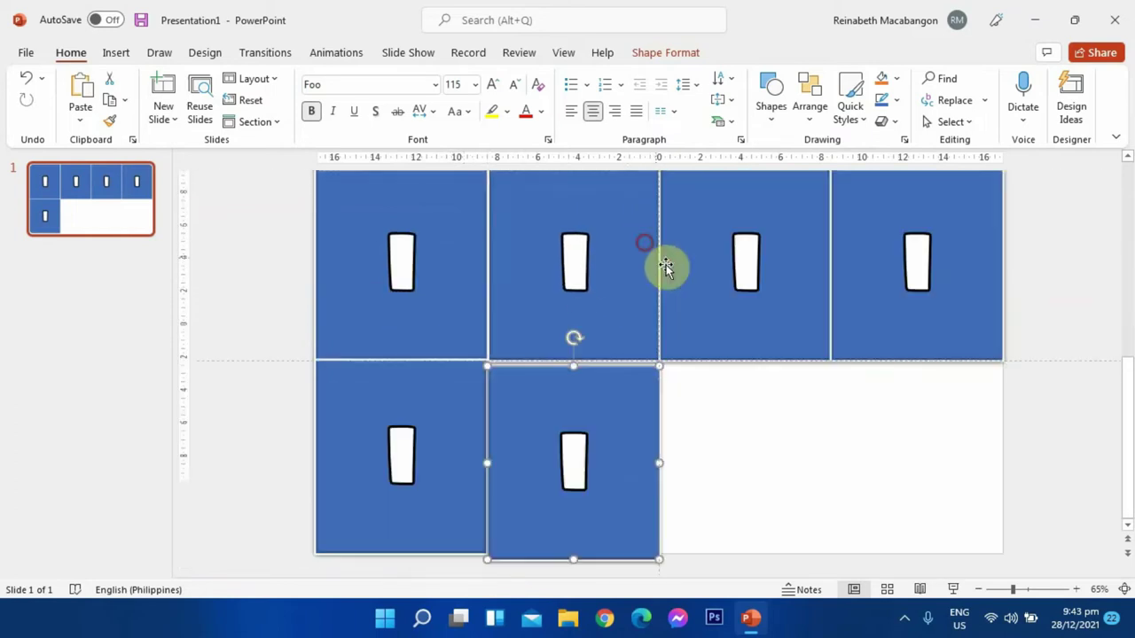
pyautogui.moveTo(628, 434); pyautogui.dragTo(848, 410)
pyautogui.click(1055, 309)
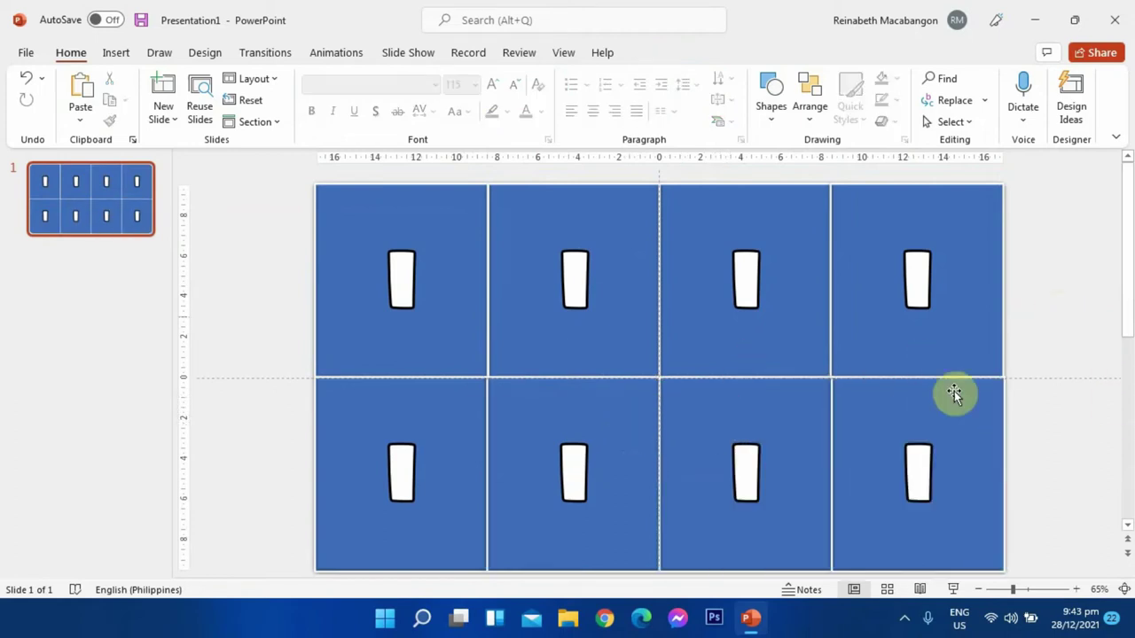
pyautogui.click(861, 413)
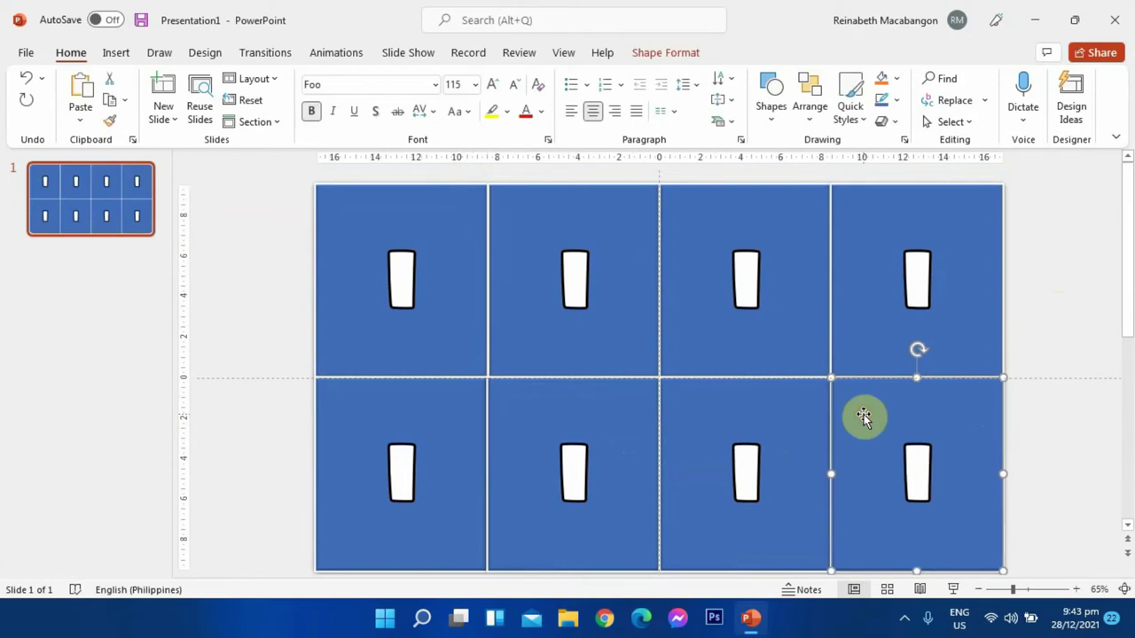
pyautogui.click(1028, 297)
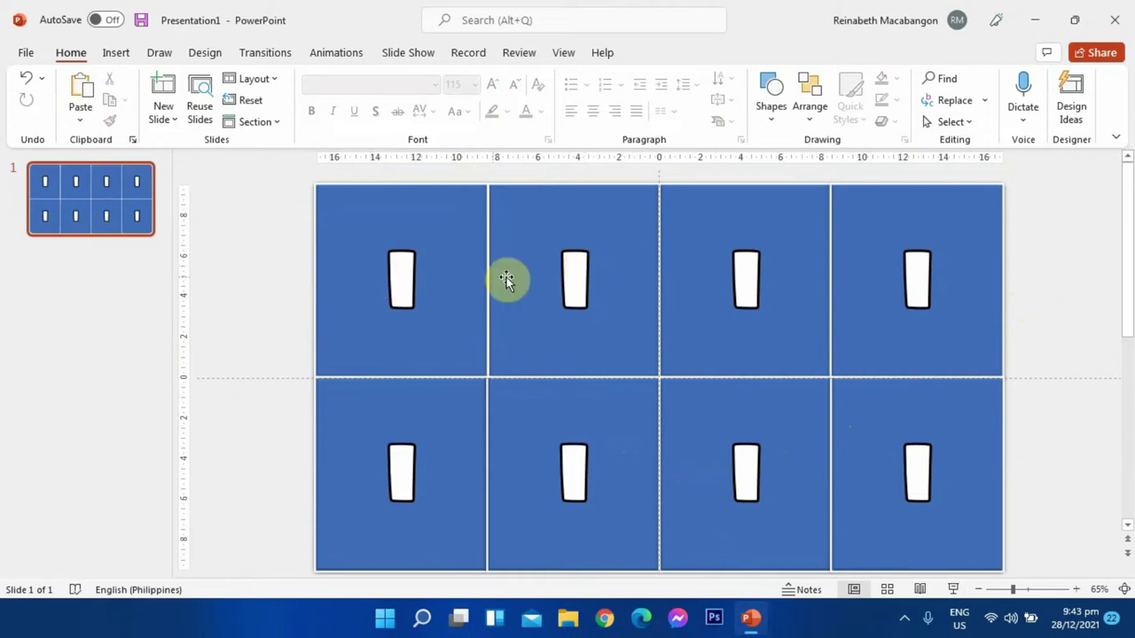
# - Renumber the top-row boxes 2, 3 and 4
pyautogui.click(577, 263)
pyautogui.press('BackSpace')
pyautogui.write('2')
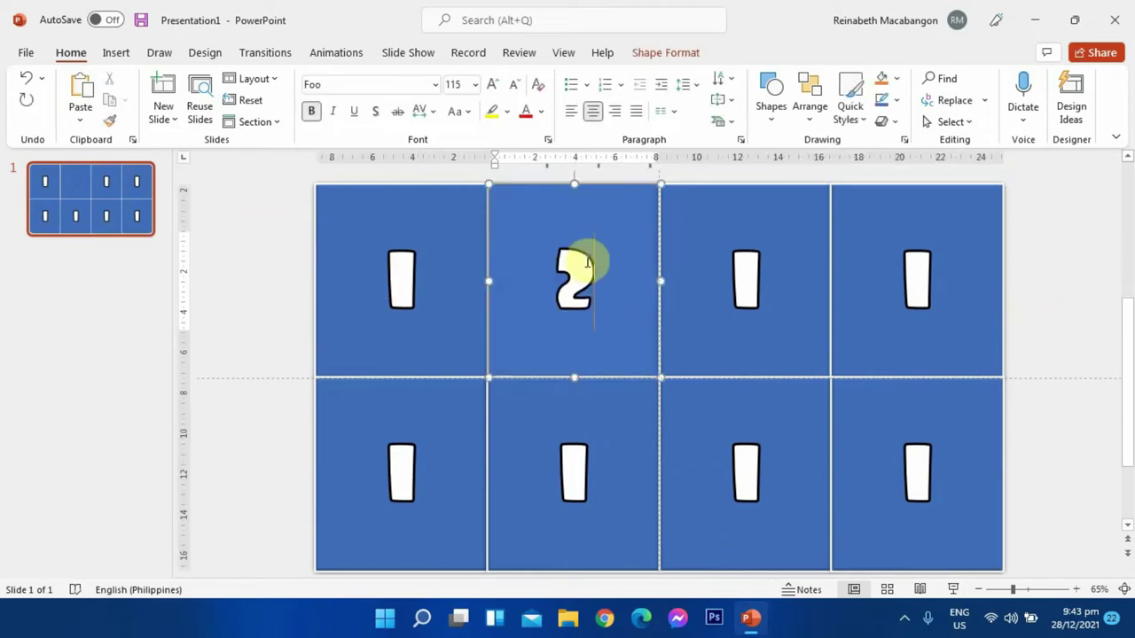
pyautogui.click(751, 270)
pyautogui.press('BackSpace')
pyautogui.write('3')
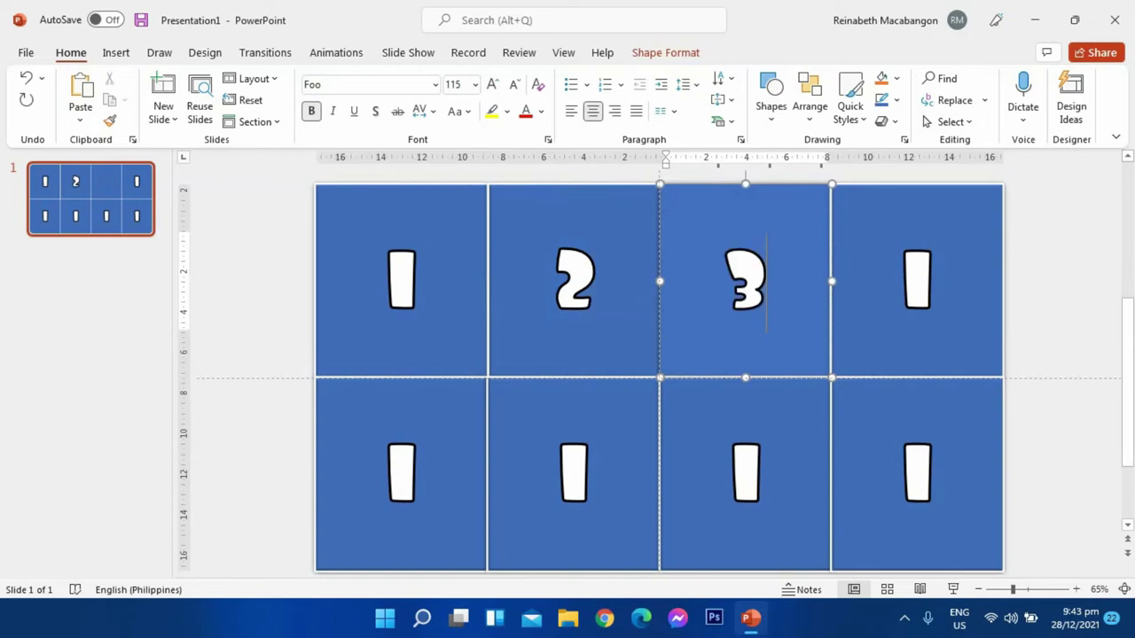
pyautogui.click(917, 270)
pyautogui.press('BackSpace')
pyautogui.write('4')
# - Renumber the bottom-row boxes 5, 6, 7 and 8, correcting mistyped digits
pyautogui.click(408, 459)
pyautogui.press('BackSpace')
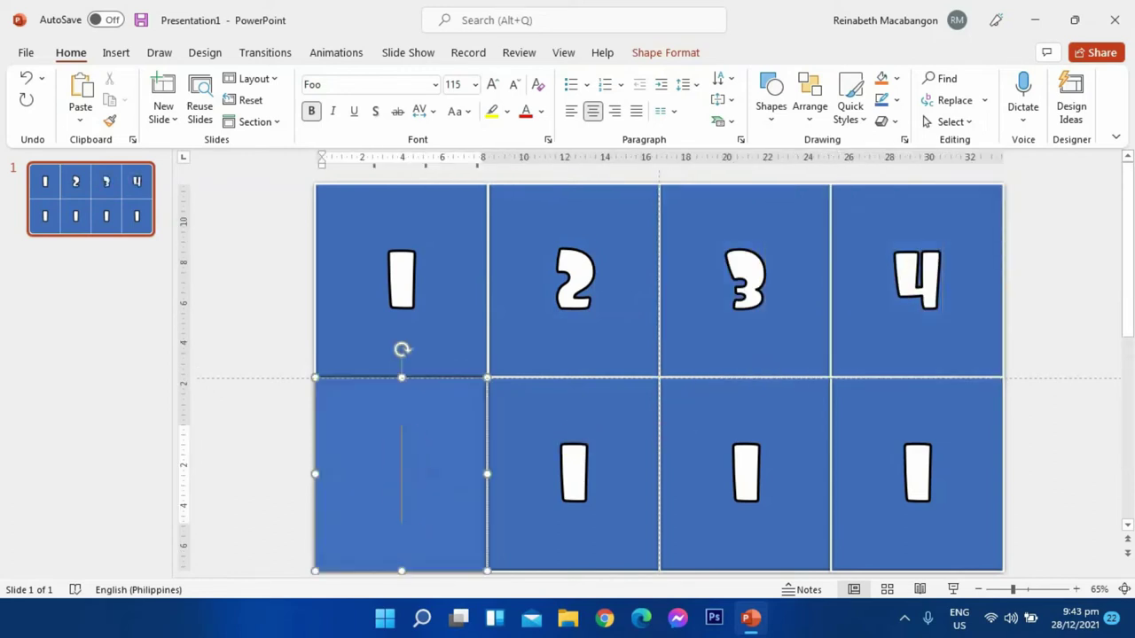
pyautogui.write('5')
pyautogui.click(577, 450)
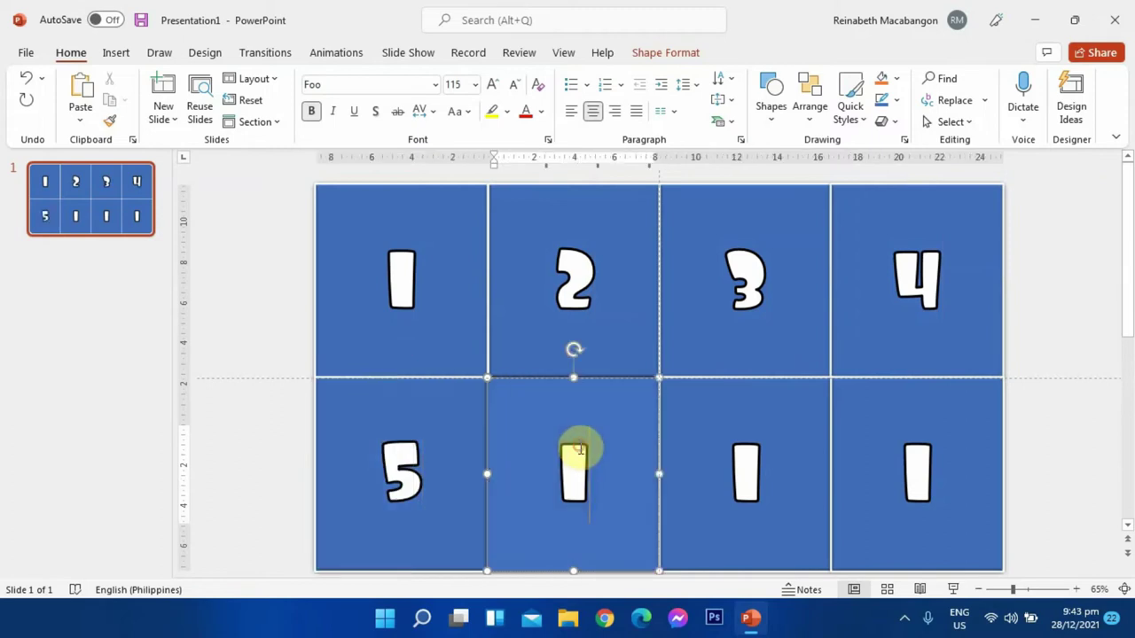
pyautogui.press('BackSpace')
pyautogui.write('6')
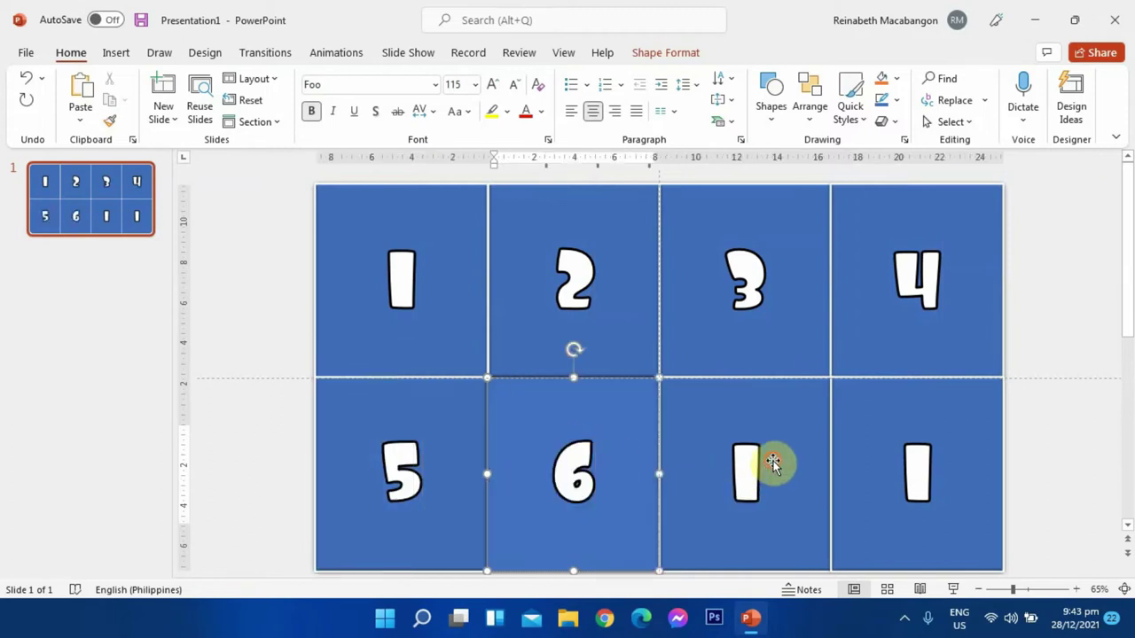
pyautogui.click(765, 459)
pyautogui.press('BackSpace')
pyautogui.write('6')
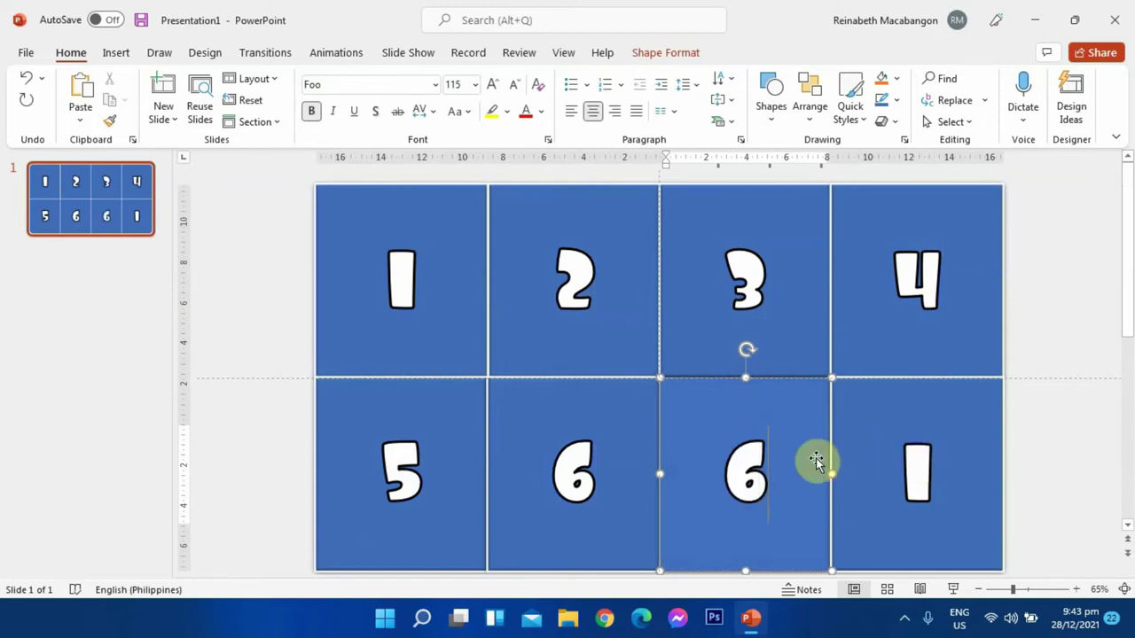
pyautogui.press('BackSpace')
pyautogui.write('7')
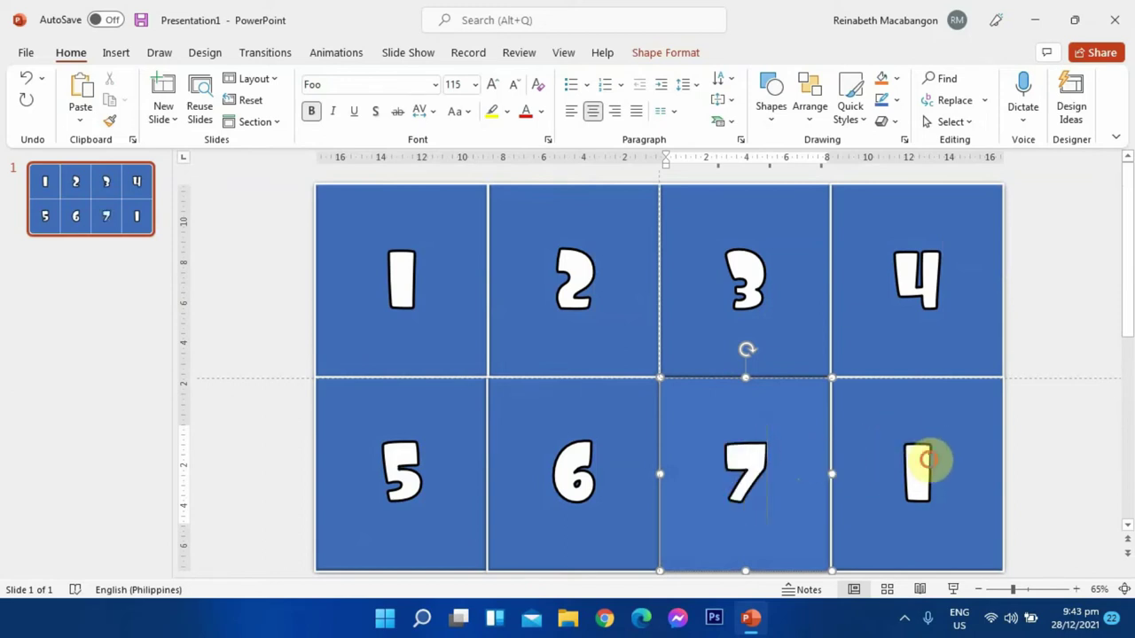
pyautogui.click(928, 457)
pyautogui.press('BackSpace')
pyautogui.write('7')
pyautogui.press('BackSpace')
pyautogui.write('8')
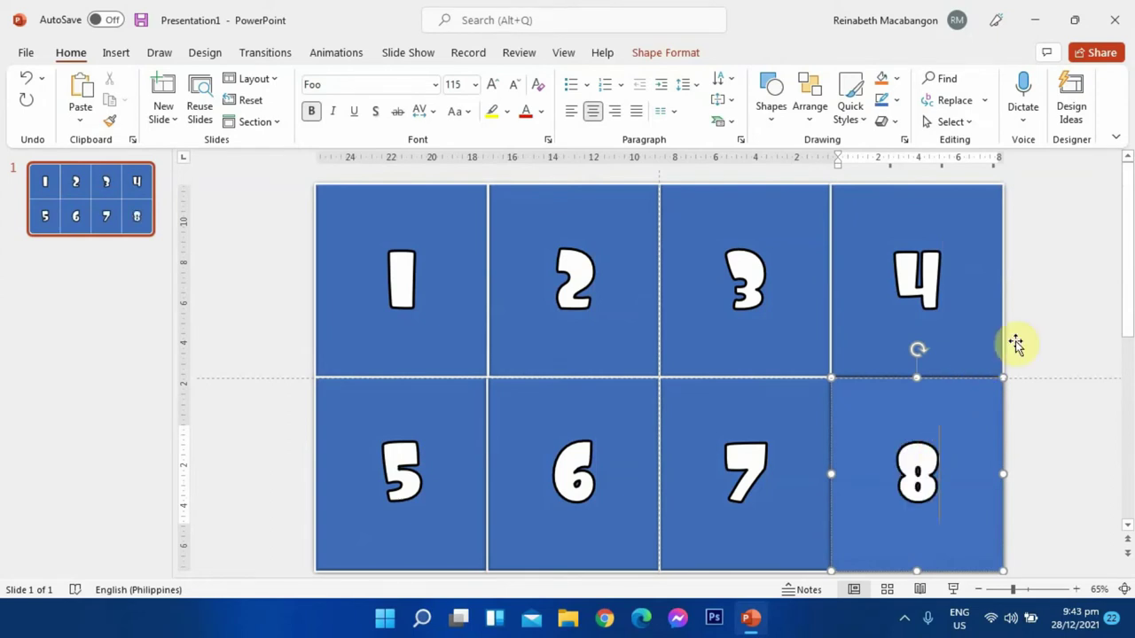
pyautogui.click(1062, 309)
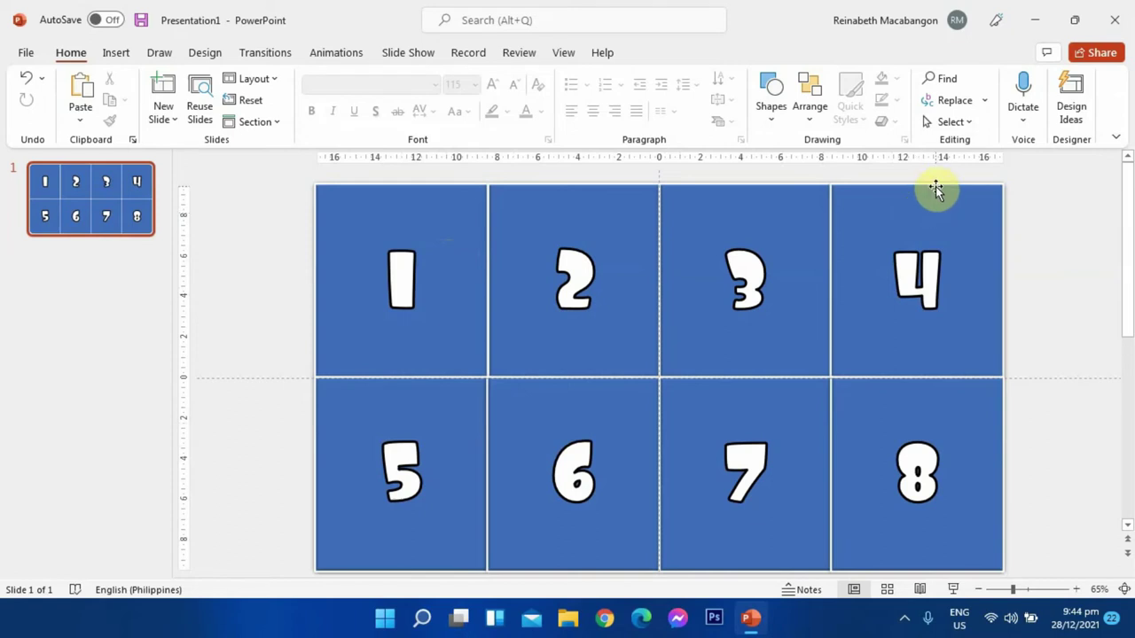
# - Fill box 1 with orange from the Standard palette in More Fill Colors
pyautogui.click(364, 202)
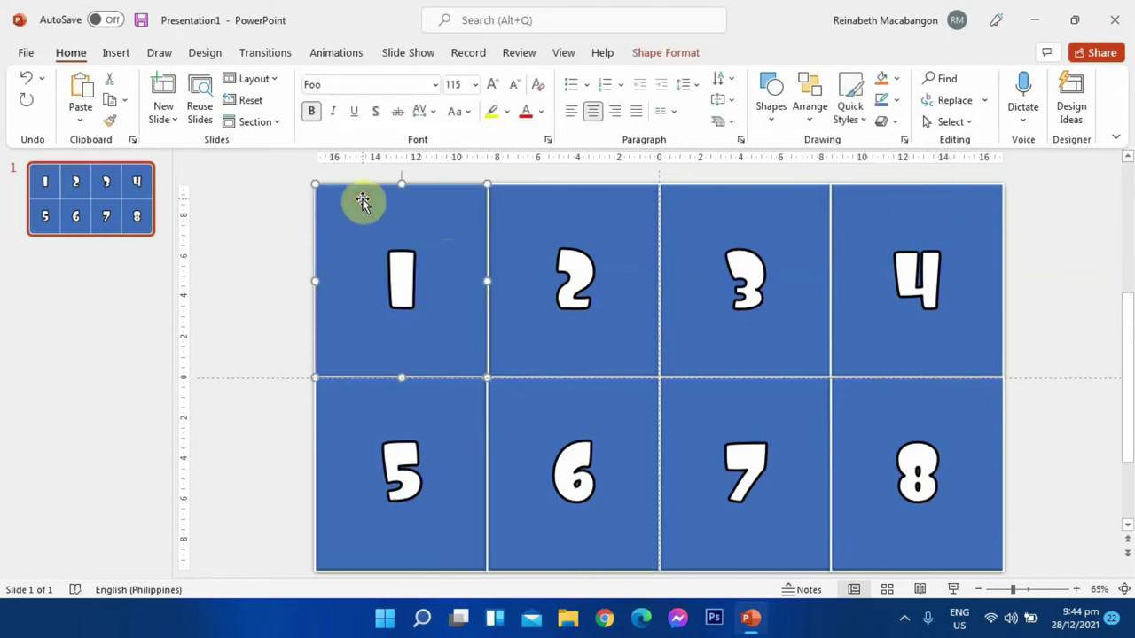
pyautogui.rightClick(429, 201)
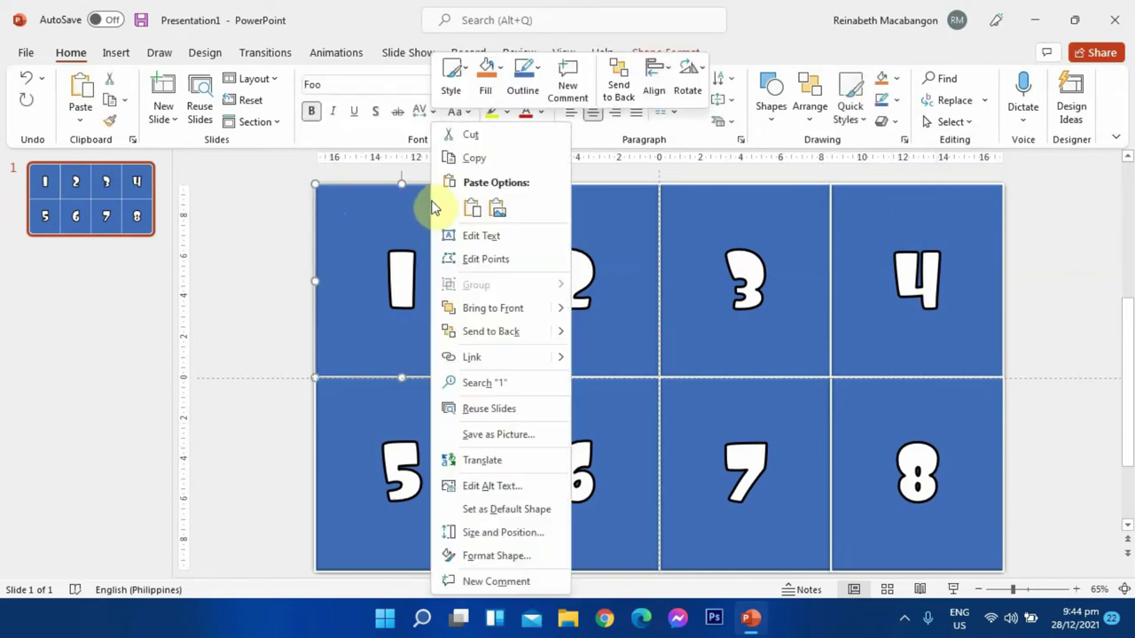
pyautogui.click(486, 71)
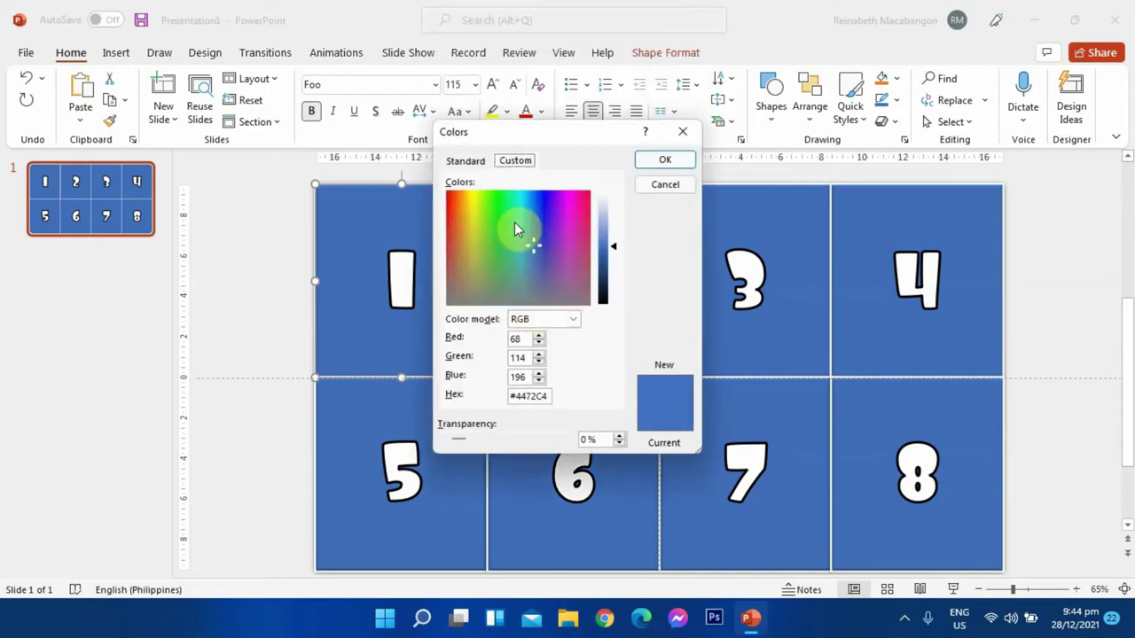
pyautogui.click(467, 165)
pyautogui.click(516, 162)
pyautogui.click(464, 163)
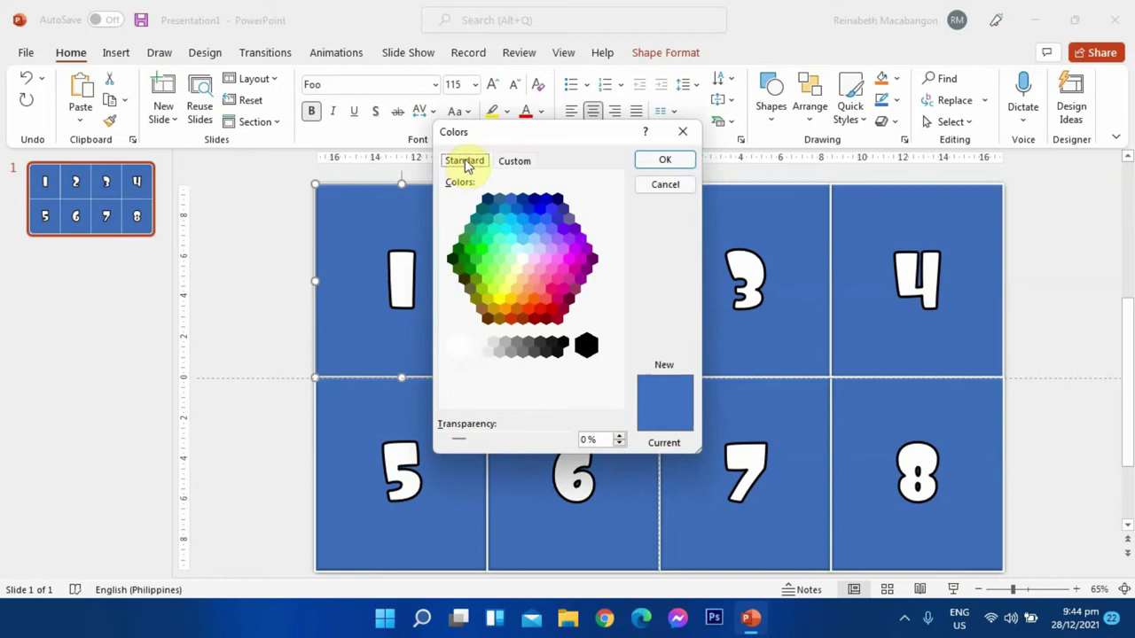
pyautogui.click(508, 165)
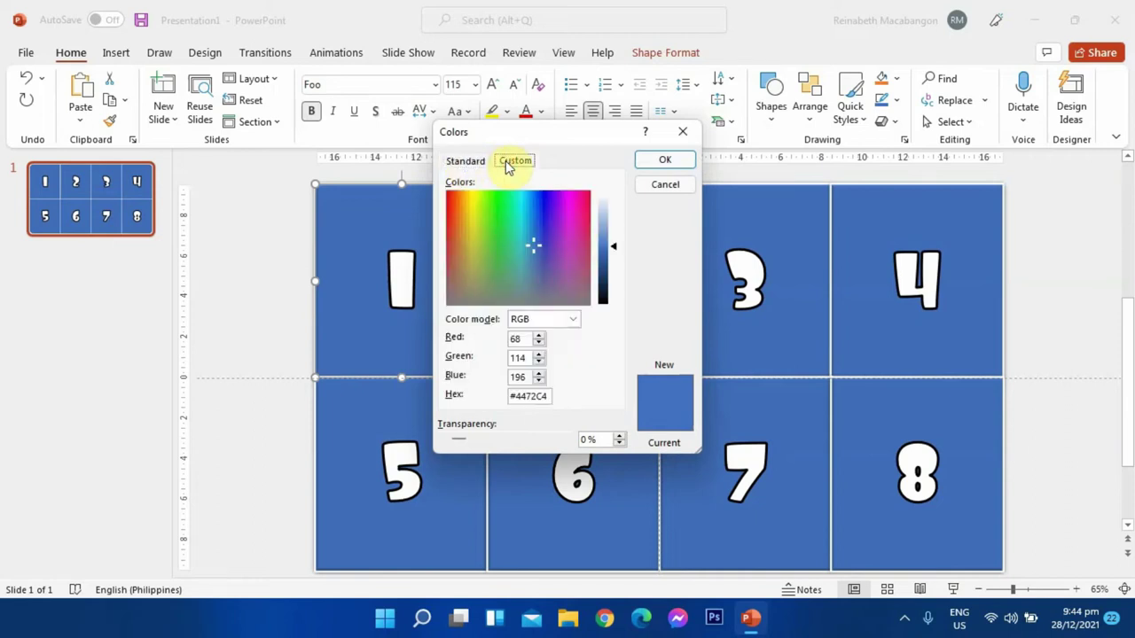
pyautogui.click(467, 162)
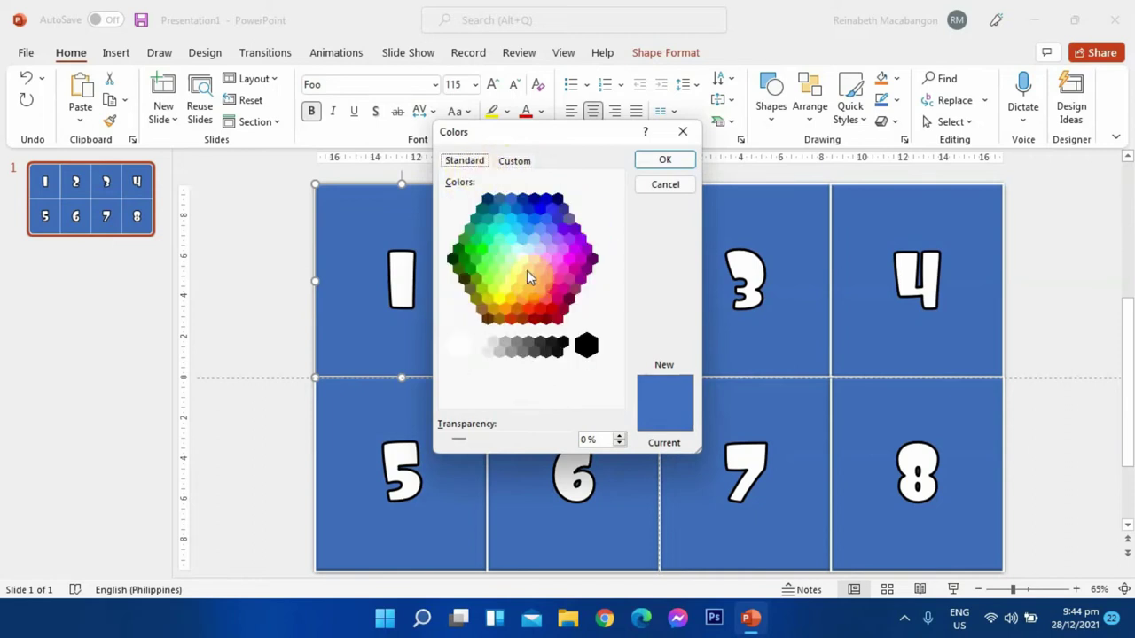
pyautogui.click(534, 298)
pyautogui.click(652, 159)
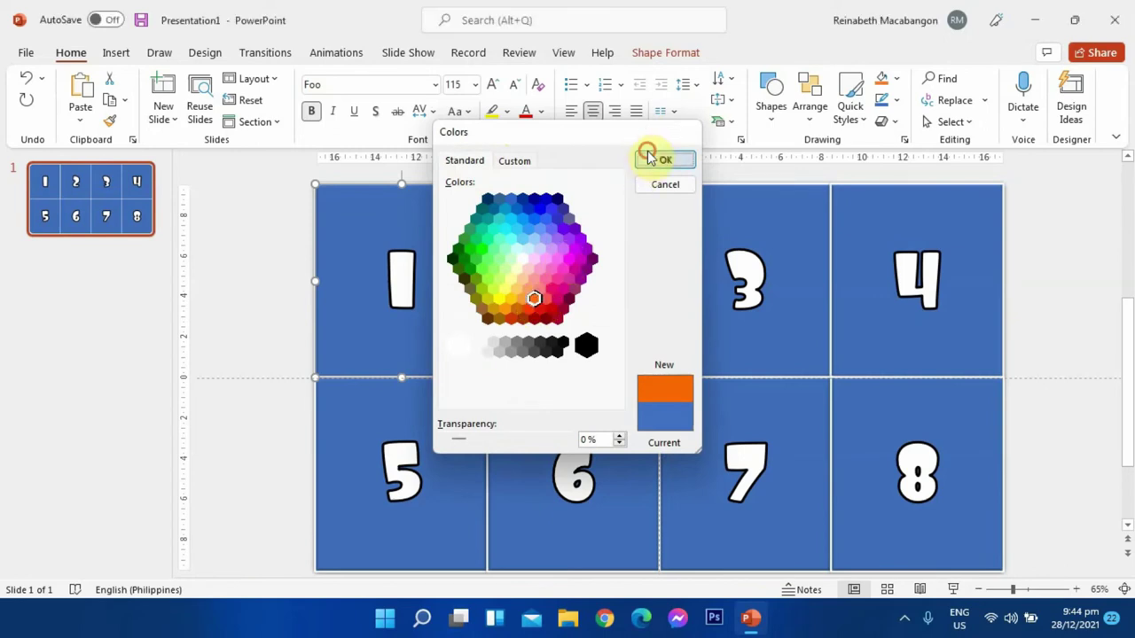
pyautogui.click(568, 218)
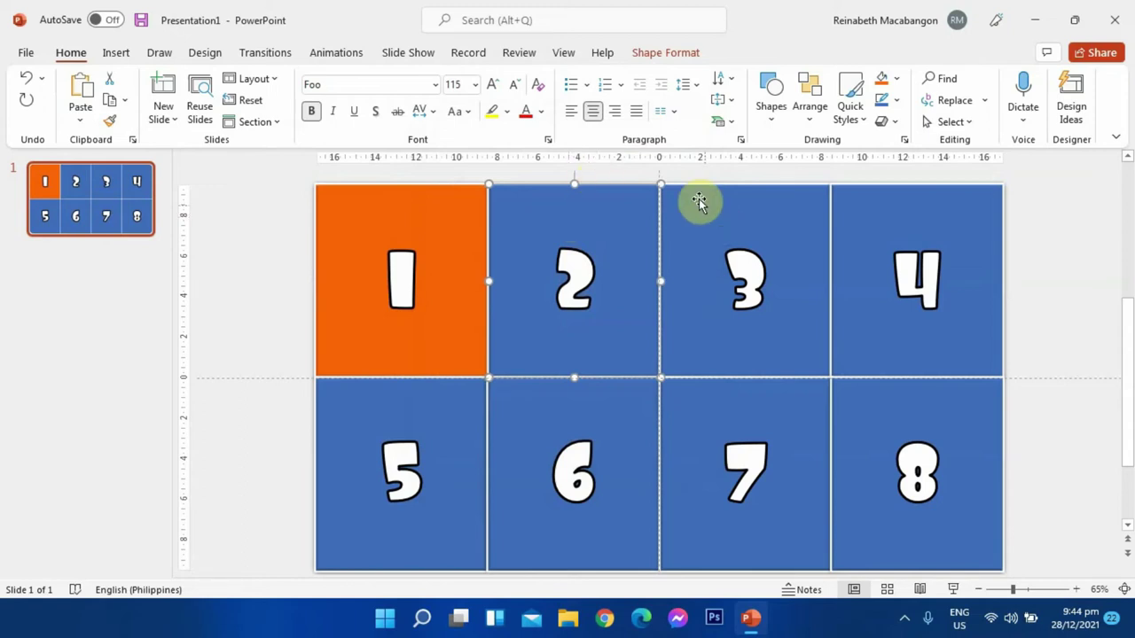
# - Fill top-row boxes 2, 3 and 4 with yellow, green and red
pyautogui.rightClick(619, 210)
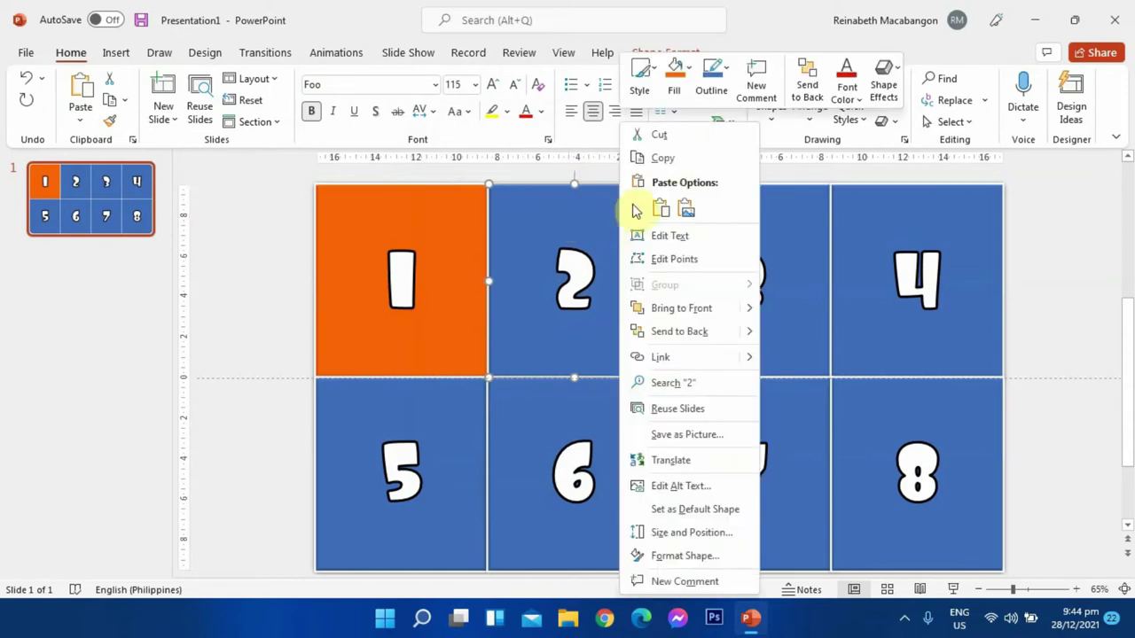
pyautogui.click(674, 88)
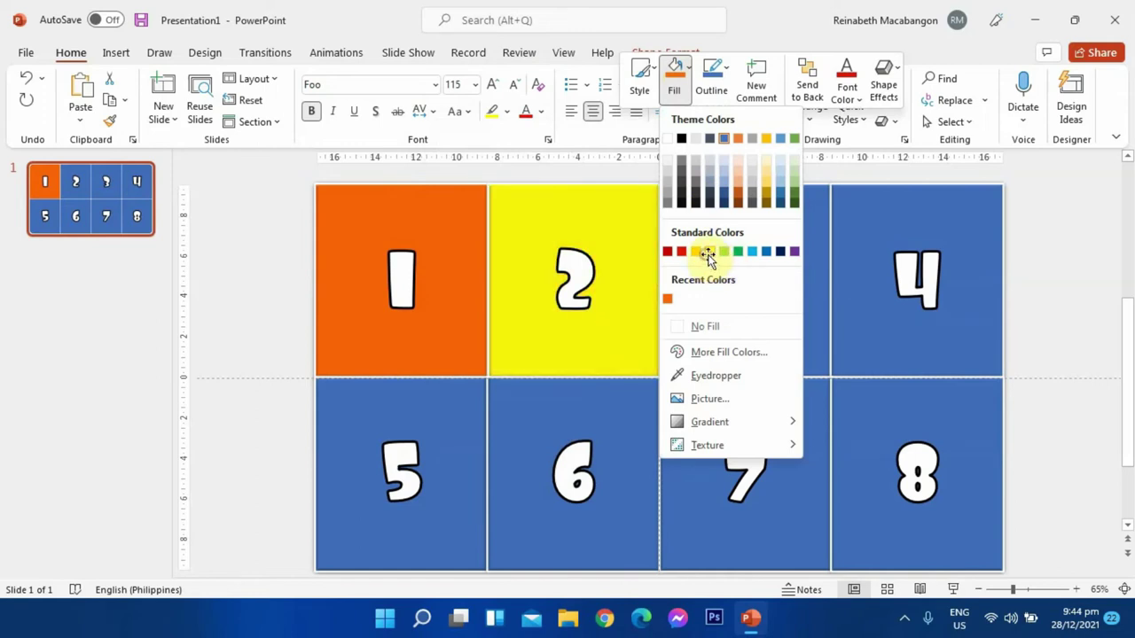
pyautogui.click(709, 251)
pyautogui.click(785, 209)
pyautogui.rightClick(787, 222)
pyautogui.click(854, 76)
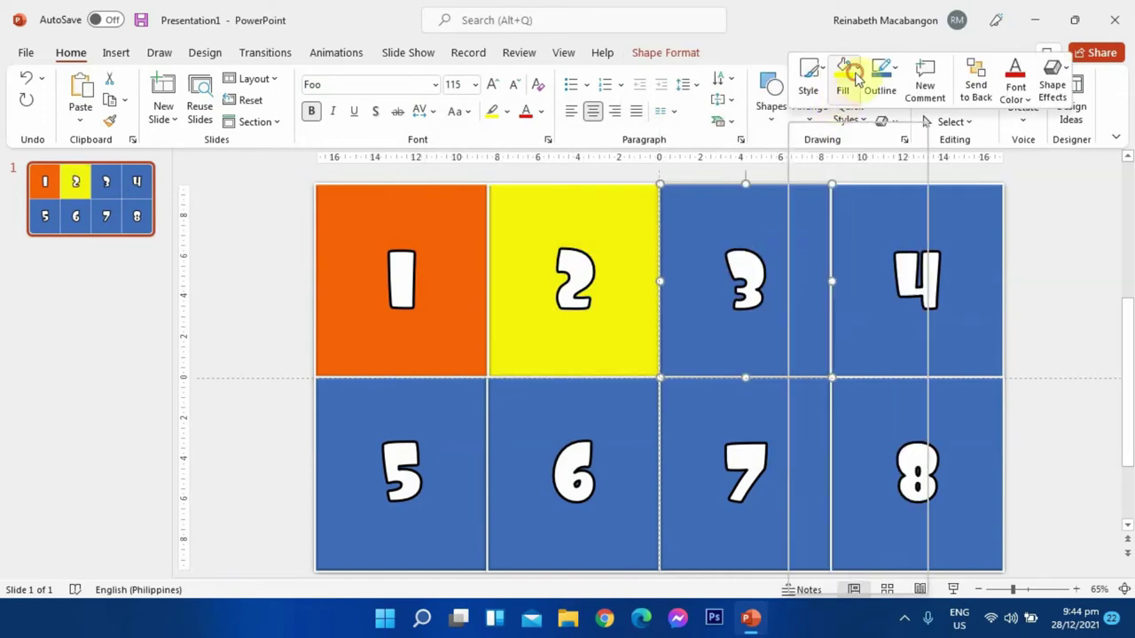
pyautogui.click(906, 251)
pyautogui.rightClick(947, 210)
pyautogui.click(860, 76)
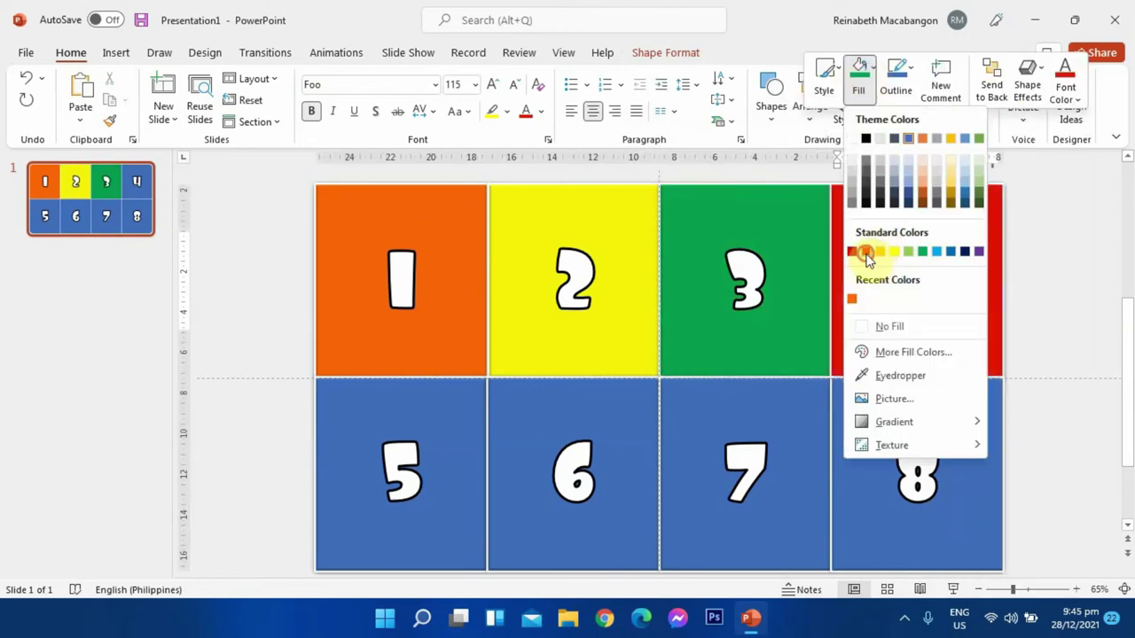
pyautogui.click(863, 254)
# - Fill bottom-row boxes 5–8 with navy, bright green, blue and purple
pyautogui.rightClick(464, 408)
pyautogui.click(517, 78)
pyautogui.click(621, 252)
pyautogui.click(577, 399)
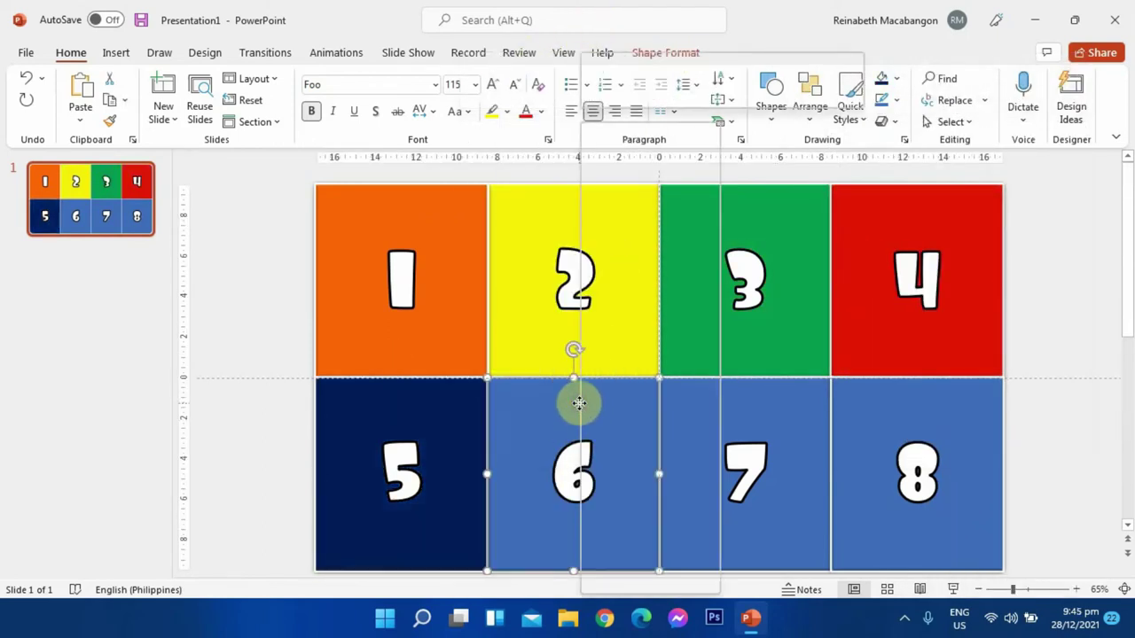
pyautogui.rightClick(580, 399)
pyautogui.click(635, 78)
pyautogui.click(689, 352)
pyautogui.click(464, 160)
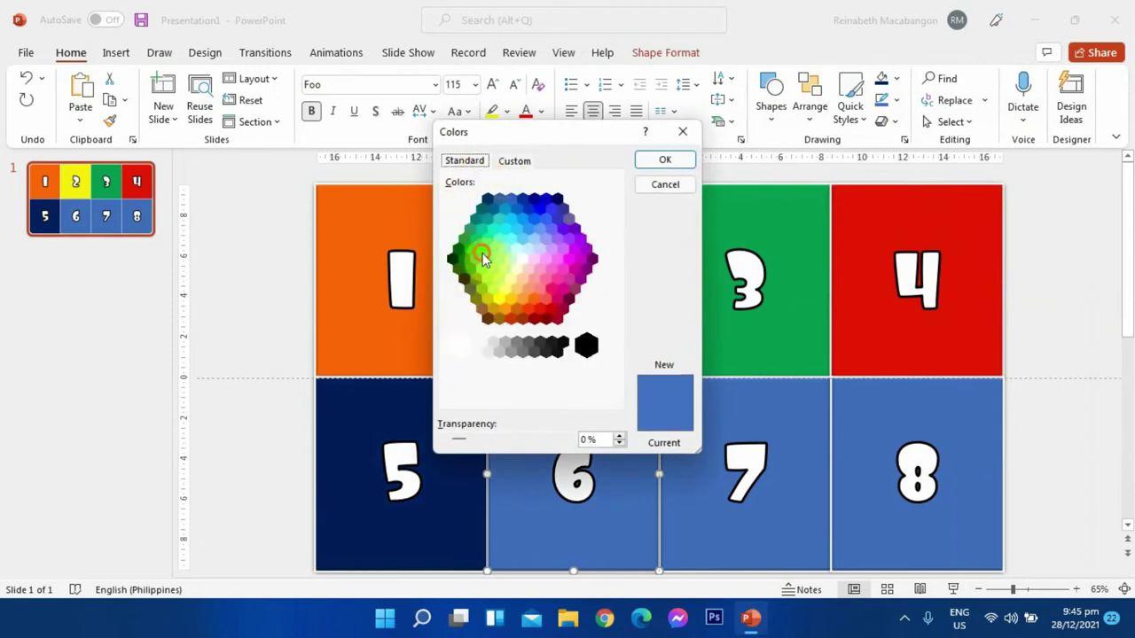
pyautogui.click(479, 258)
pyautogui.click(664, 159)
pyautogui.rightClick(758, 407)
pyautogui.click(810, 76)
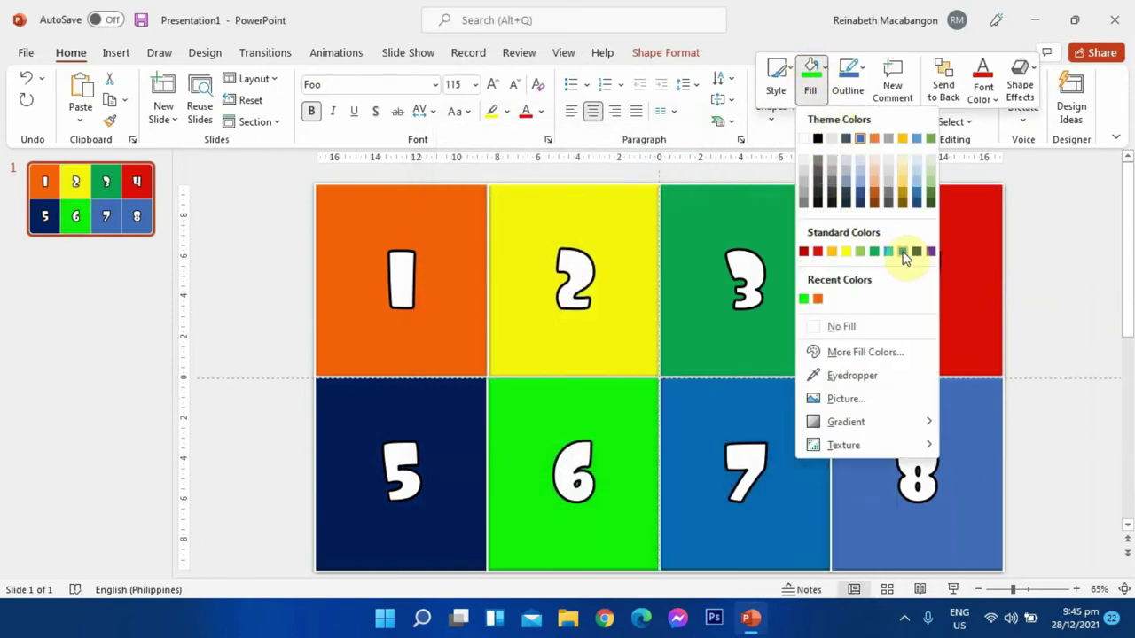
pyautogui.click(904, 252)
pyautogui.click(907, 396)
pyautogui.rightClick(911, 396)
pyautogui.click(819, 74)
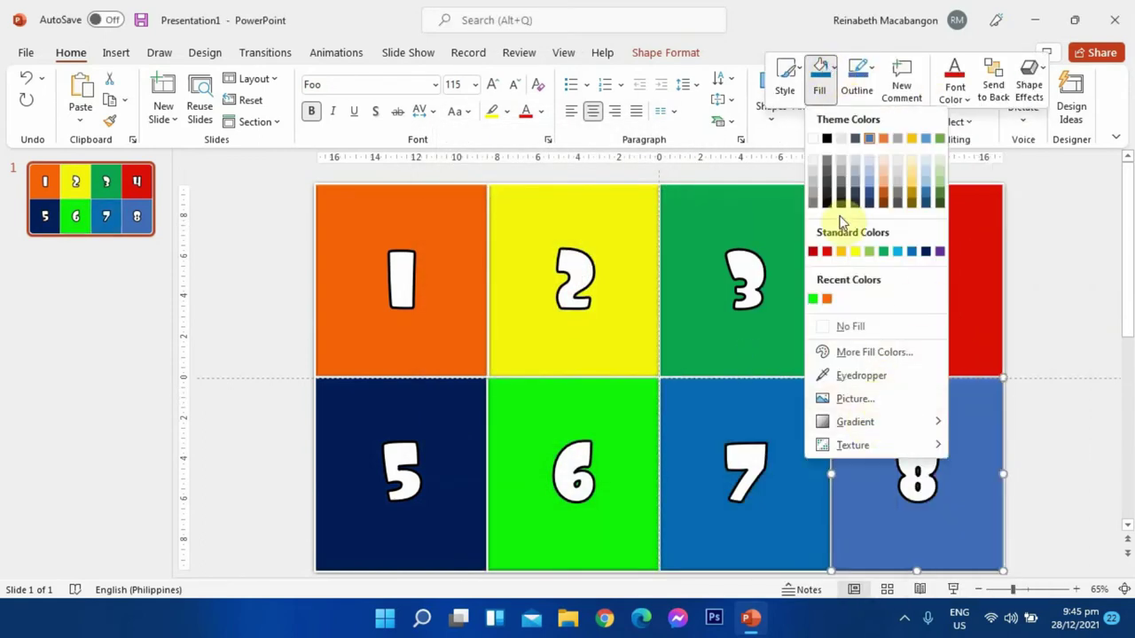
pyautogui.click(939, 251)
pyautogui.click(1034, 249)
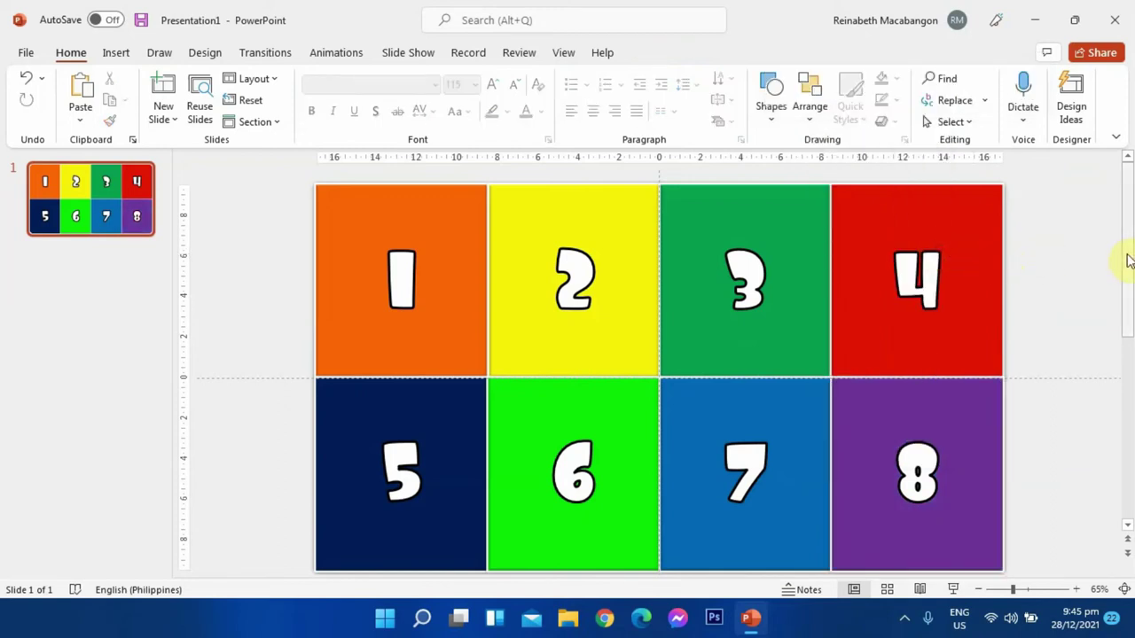
pyautogui.click(1034, 221)
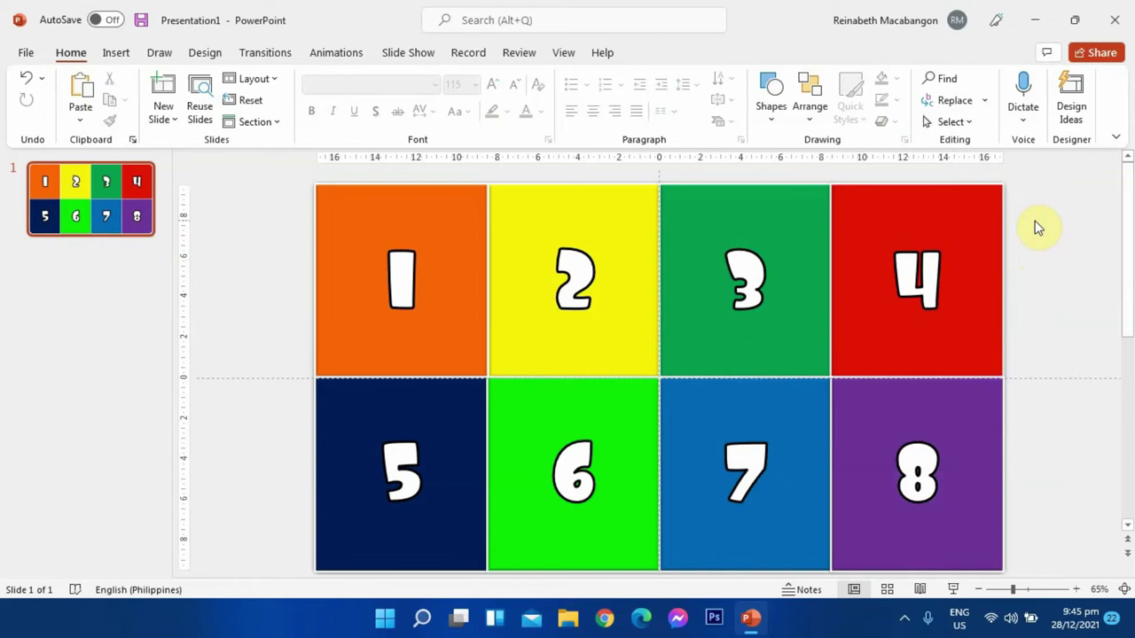
pyautogui.click(96, 197)
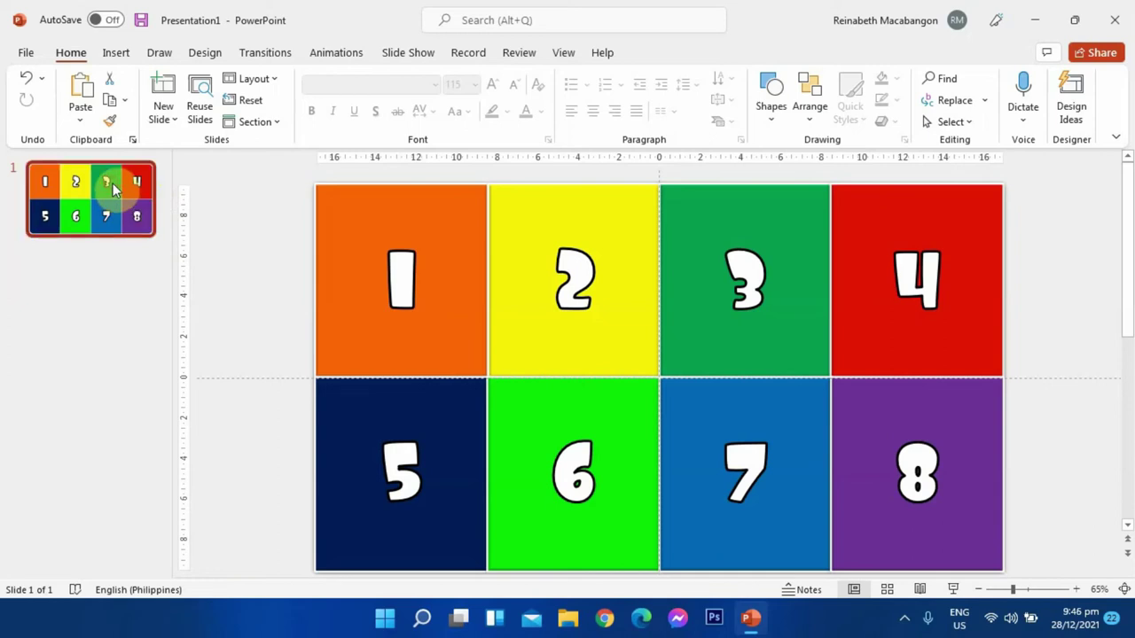
# - Duplicate slide 1 twice so the deck holds three identical grid slides
pyautogui.hotkey('ctrl', 'd')
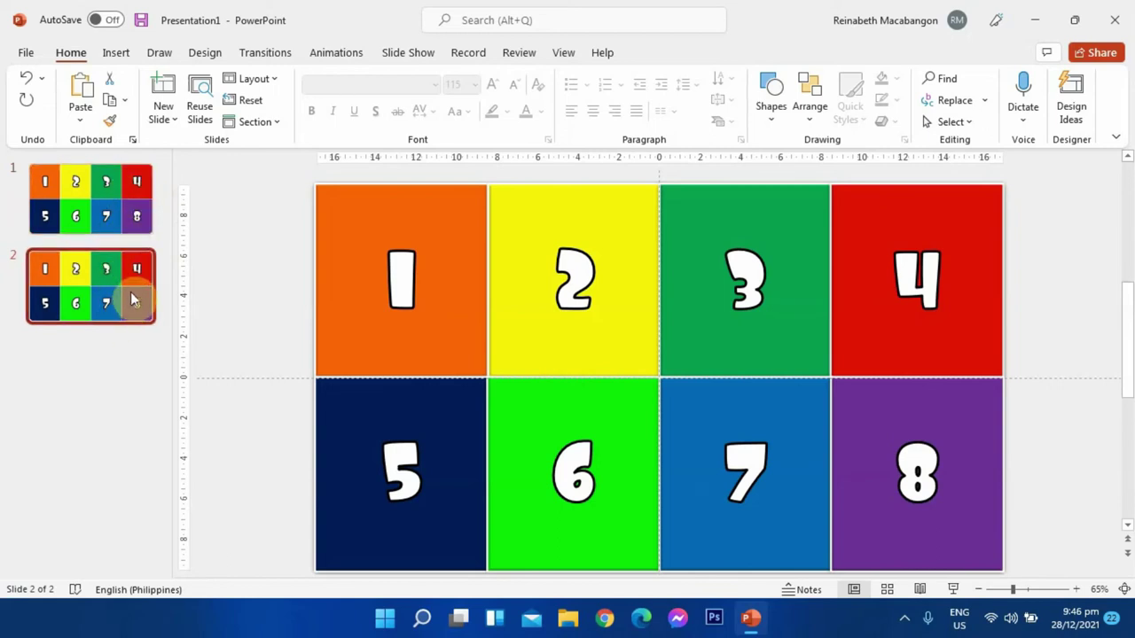
pyautogui.hotkey('ctrl', 'd')
pyautogui.click(73, 211)
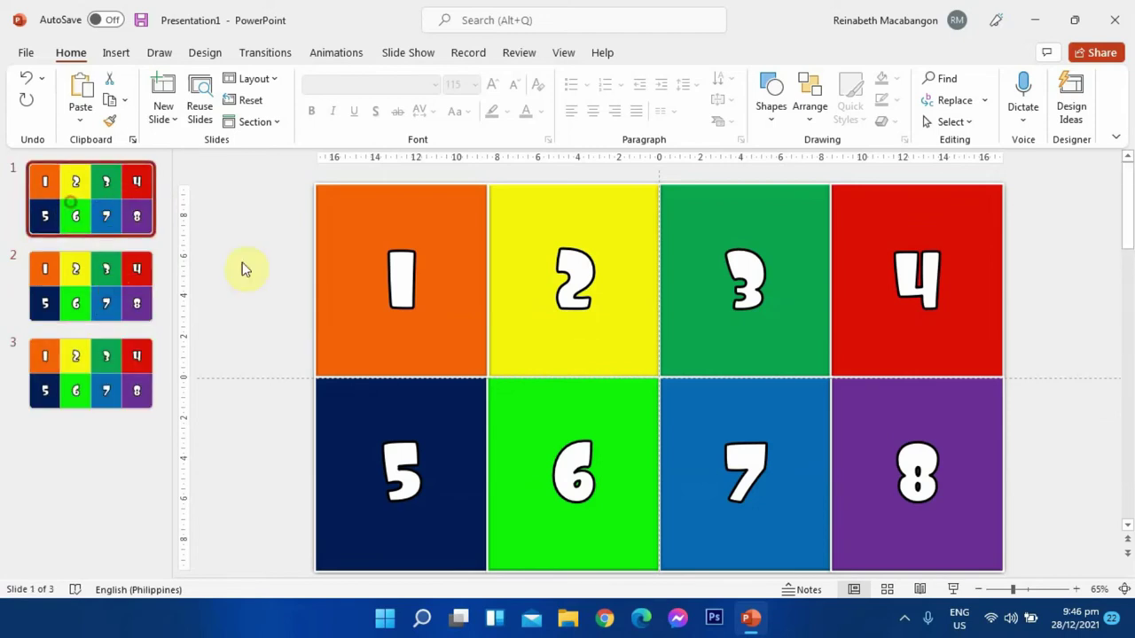
pyautogui.click(979, 589)
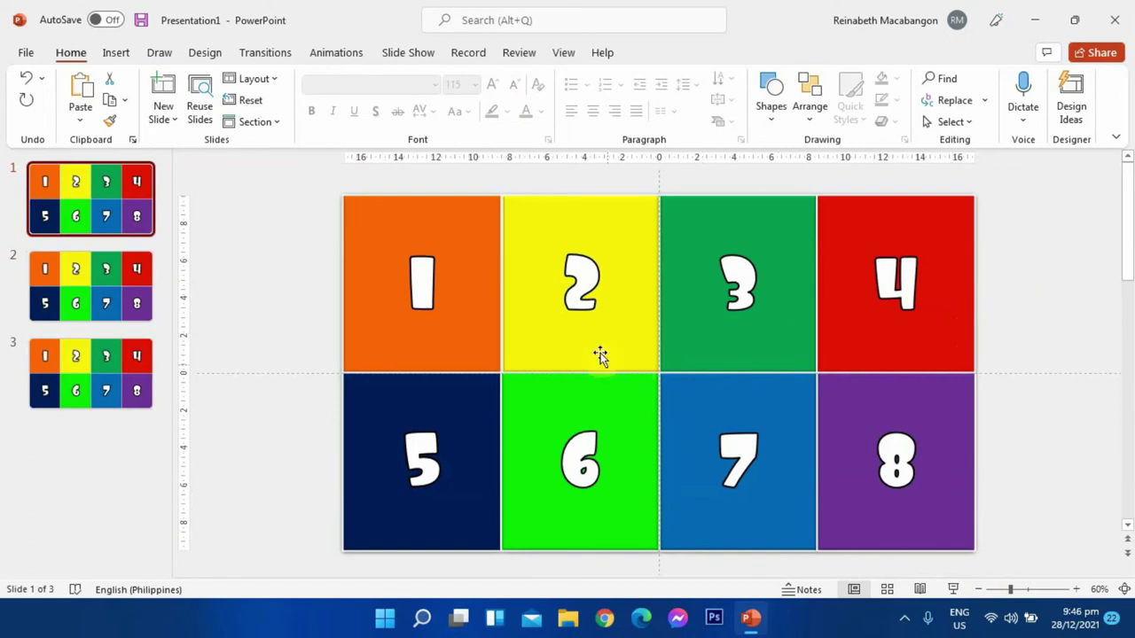
# - Copy mayon-volcano-1 from the Downloads folder and minimize File Explorer
pyautogui.click(568, 626)
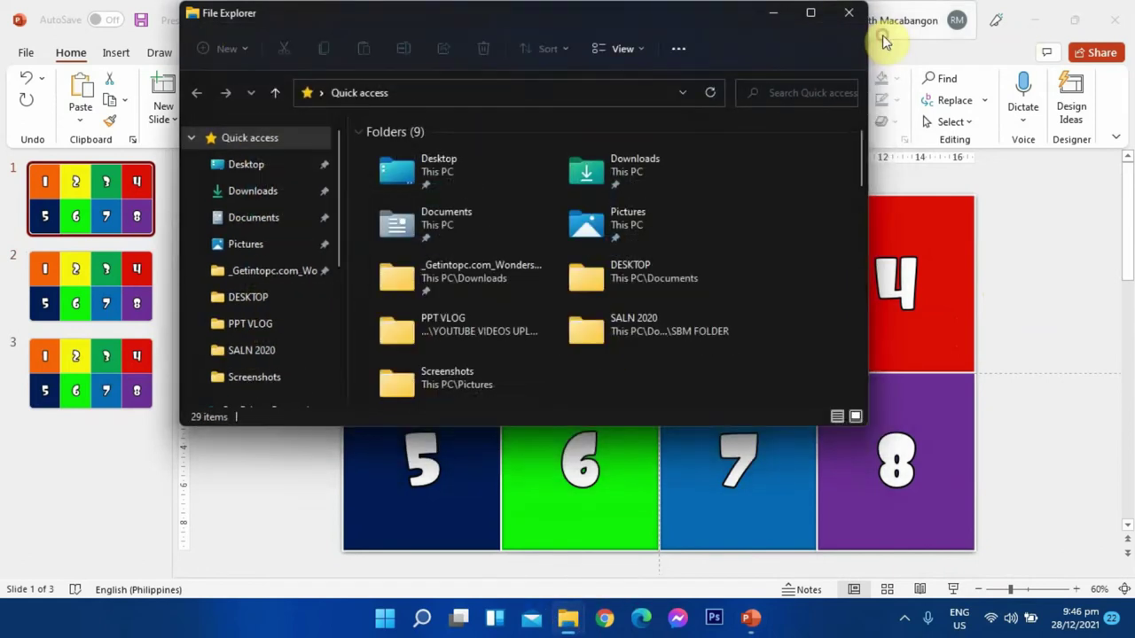
pyautogui.click(264, 197)
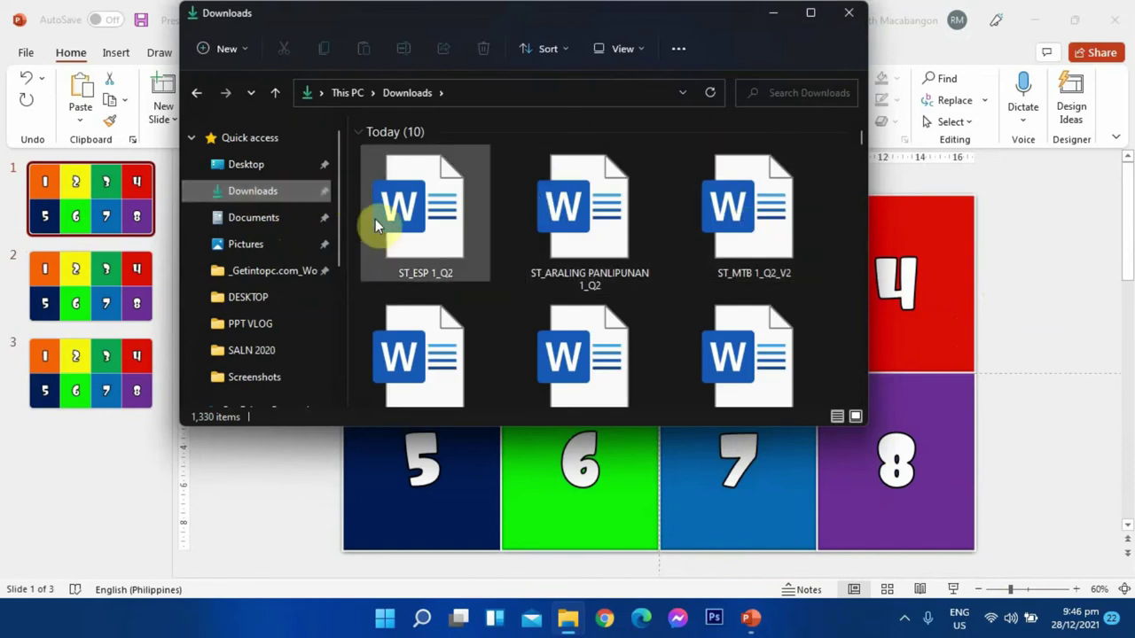
pyautogui.scroll(-5, 494, 222)
pyautogui.scroll(-3, 494, 223)
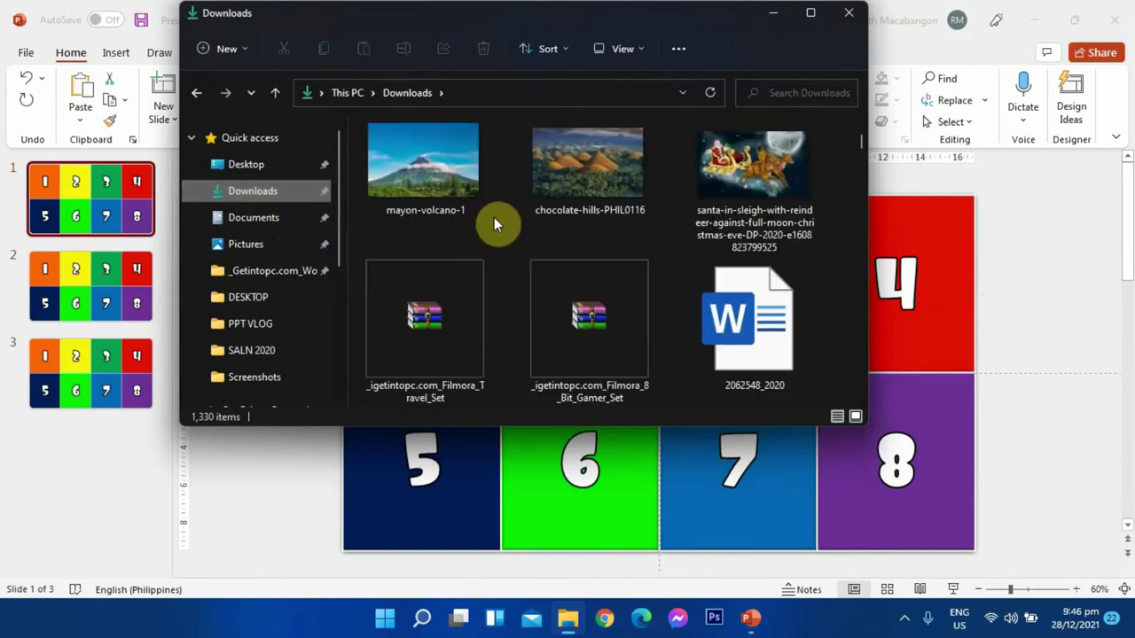
pyautogui.click(427, 139)
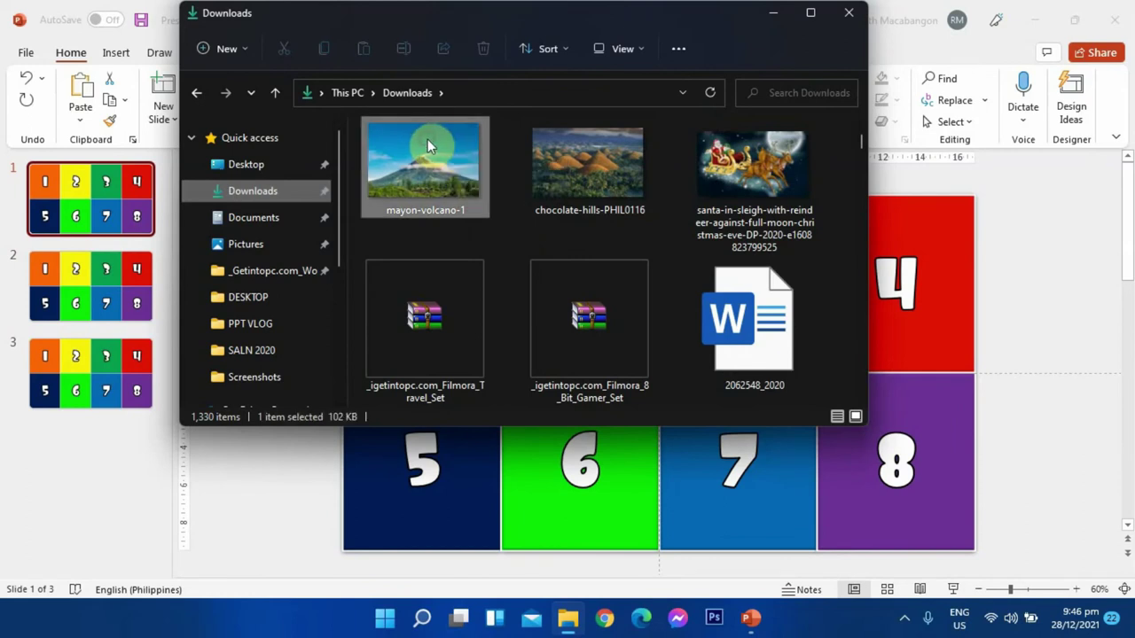
pyautogui.rightClick(427, 139)
pyautogui.click(480, 161)
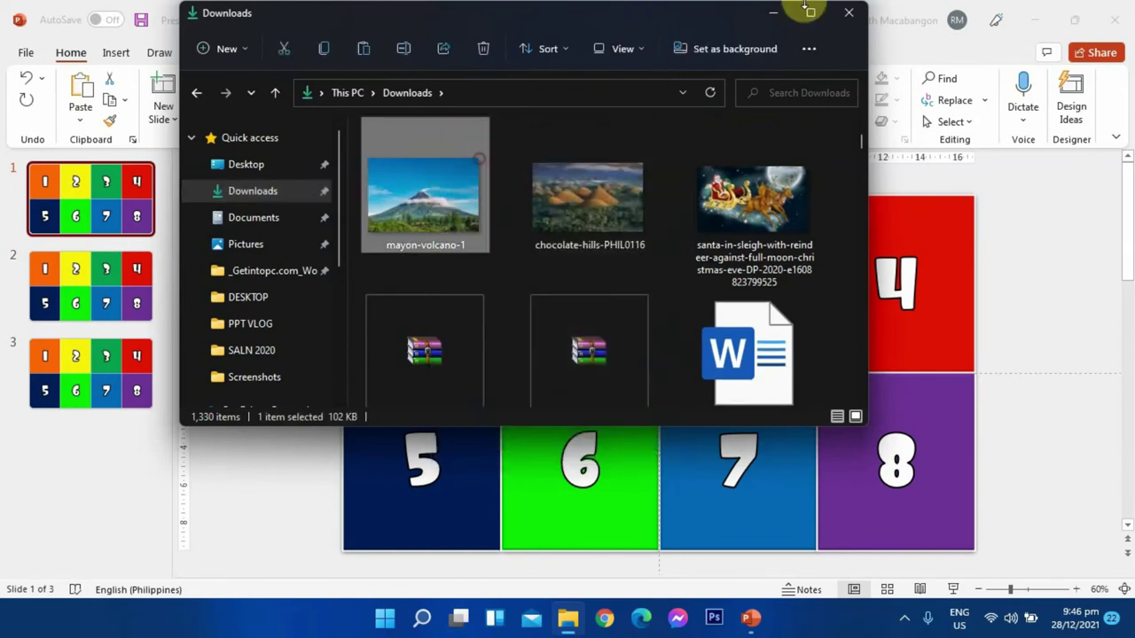
pyautogui.click(772, 14)
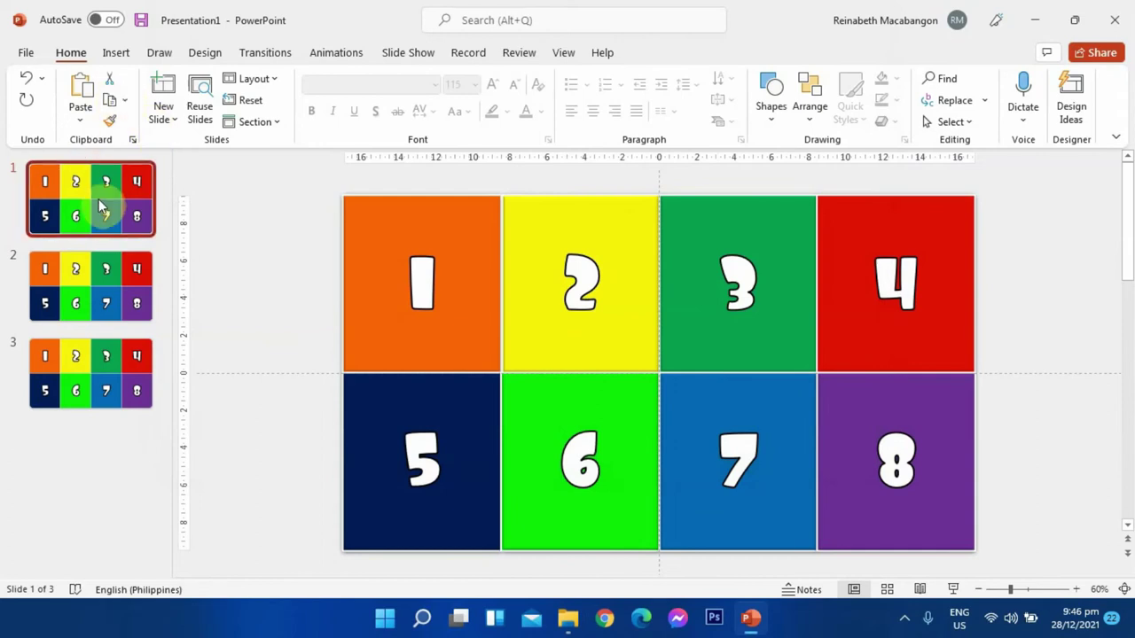
# - Paste the volcano picture onto slide 1 and stretch it to cover the whole slide
pyautogui.click(80, 86)
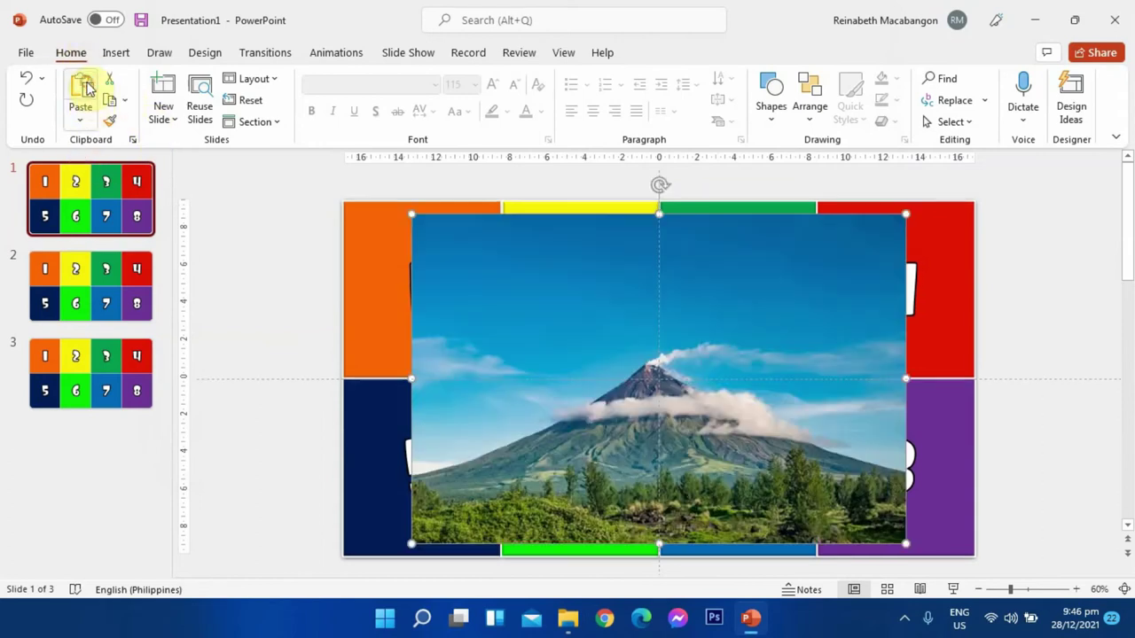
pyautogui.moveTo(841, 293); pyautogui.dragTo(785, 263)
pyautogui.click(789, 246)
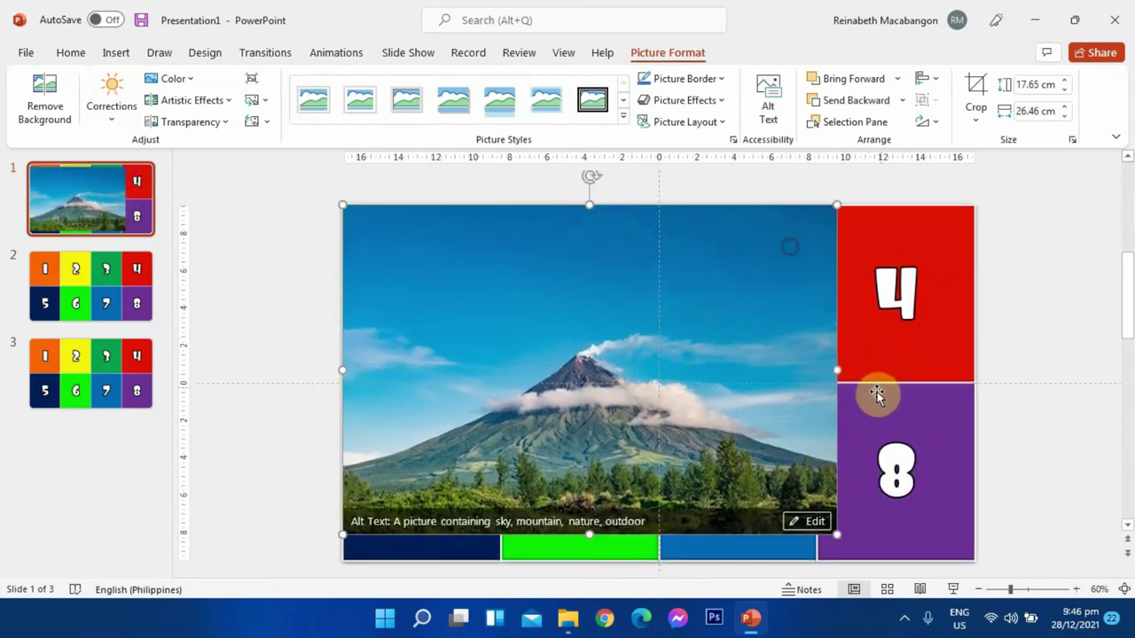
pyautogui.moveTo(837, 371); pyautogui.dragTo(974, 371)
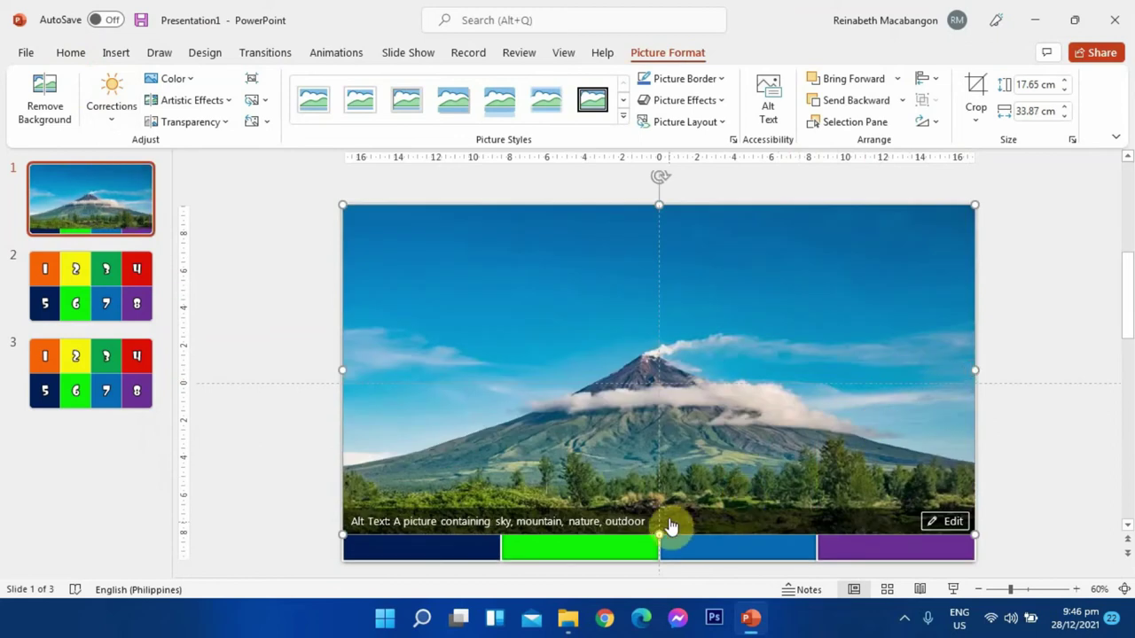
pyautogui.moveTo(659, 535); pyautogui.dragTo(659, 548)
pyautogui.moveTo(773, 313); pyautogui.dragTo(805, 291)
pyautogui.moveTo(665, 195)
pyautogui.mouseDown()
pyautogui.moveTo(656, 240)
pyautogui.moveTo(665, 182)
pyautogui.mouseUp()
# - Reselect the mountain picture and bring up its context options for reordering
pyautogui.click(1018, 241)
pyautogui.click(892, 248)
pyautogui.click(1040, 222)
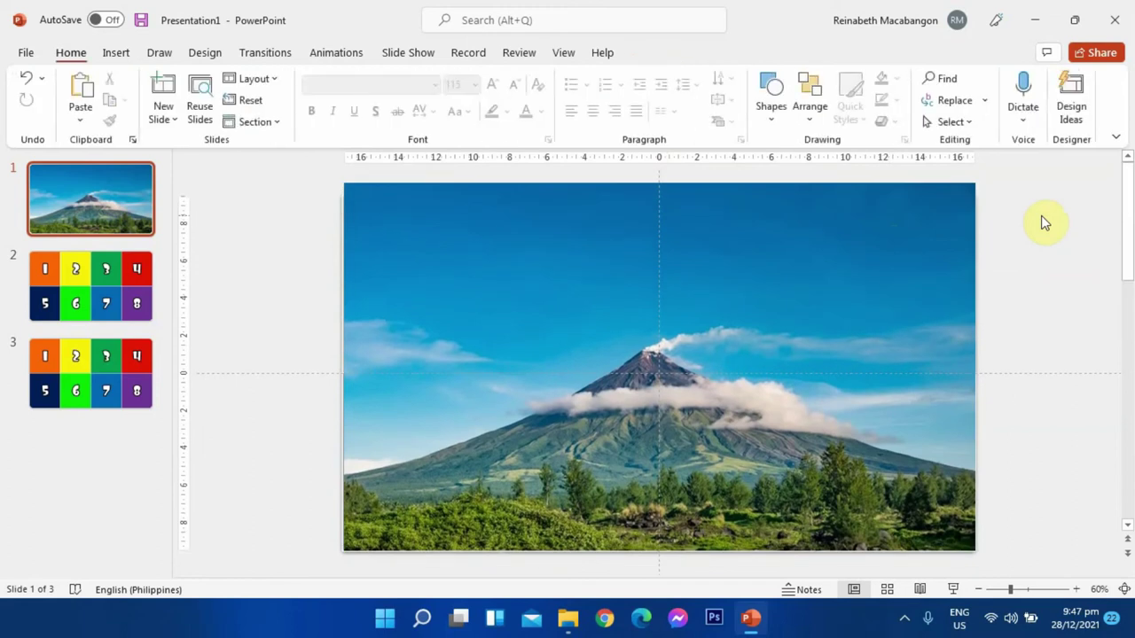
pyautogui.click(777, 228)
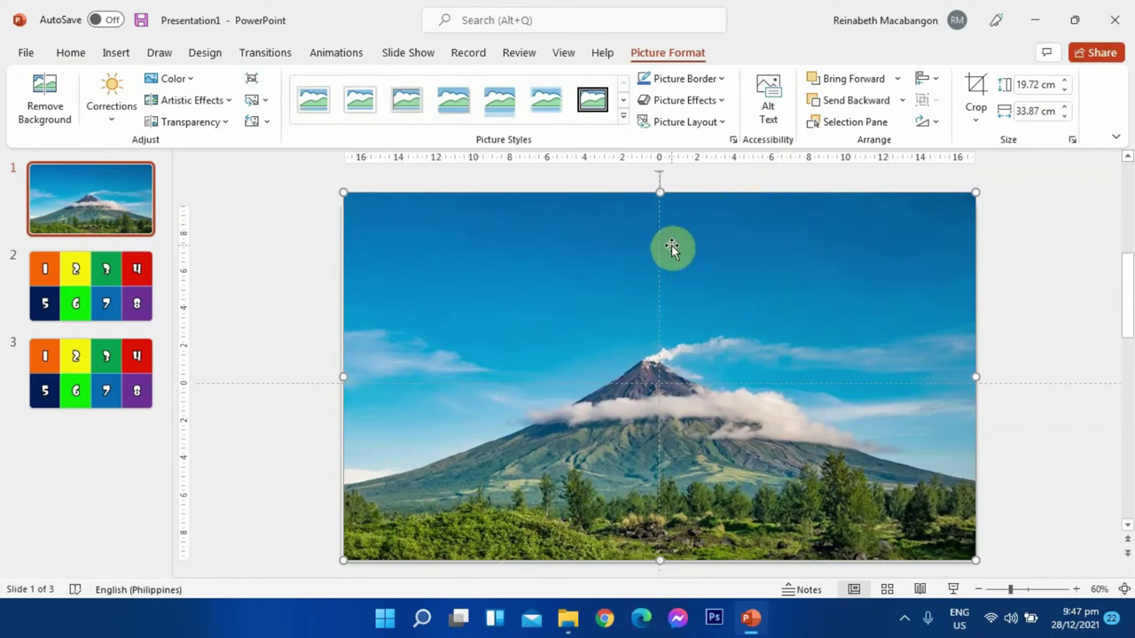
pyautogui.rightClick(693, 229)
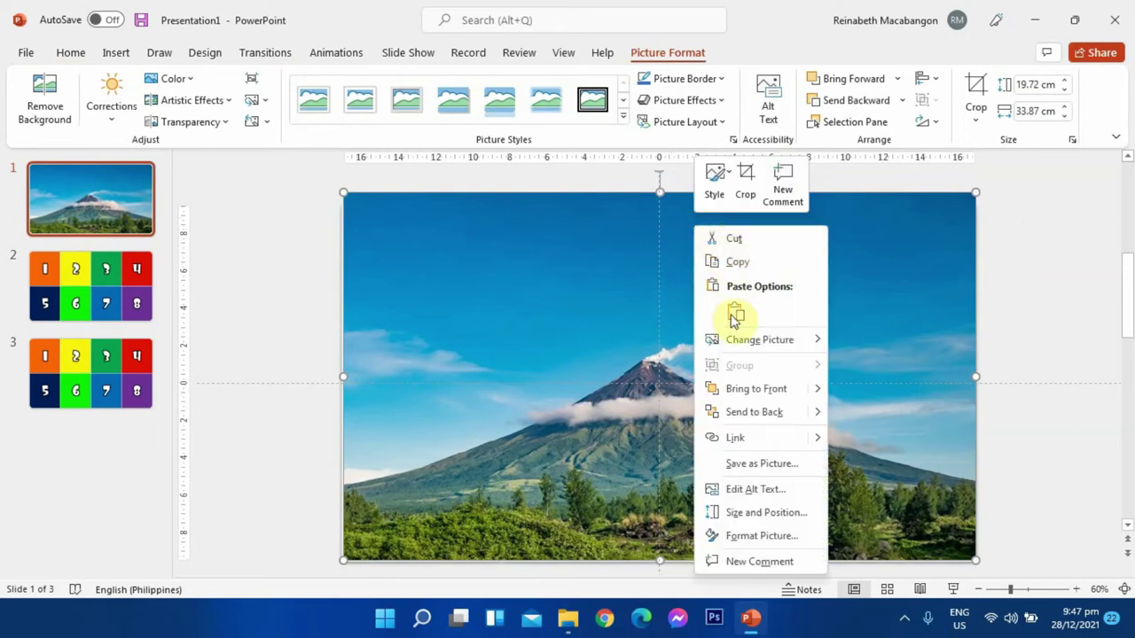
pyautogui.click(743, 416)
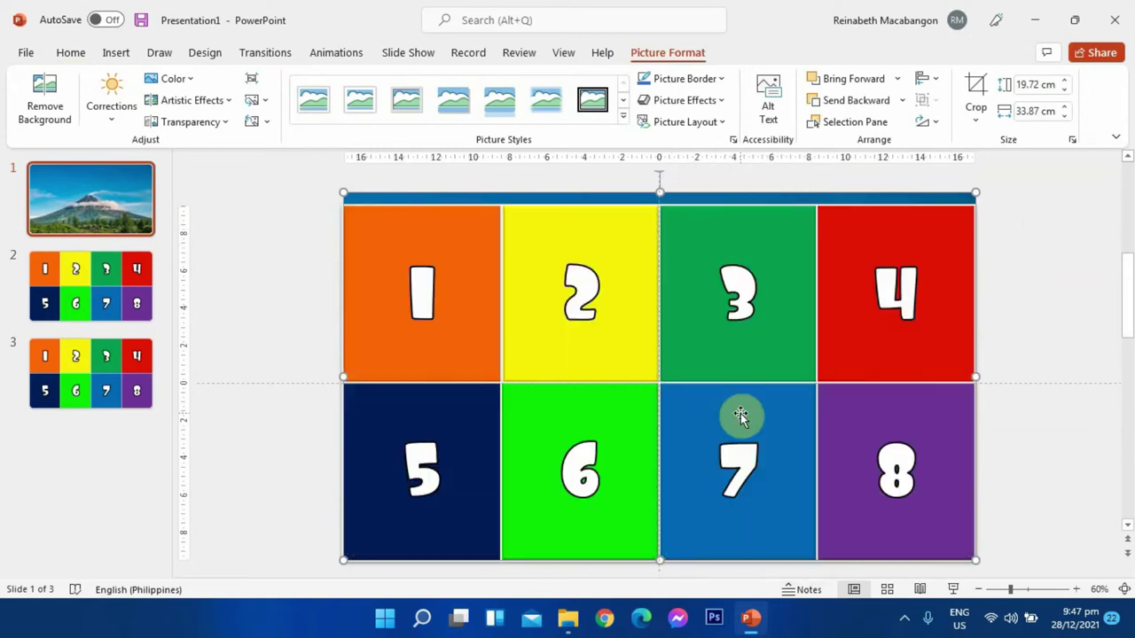
pyautogui.click(1053, 210)
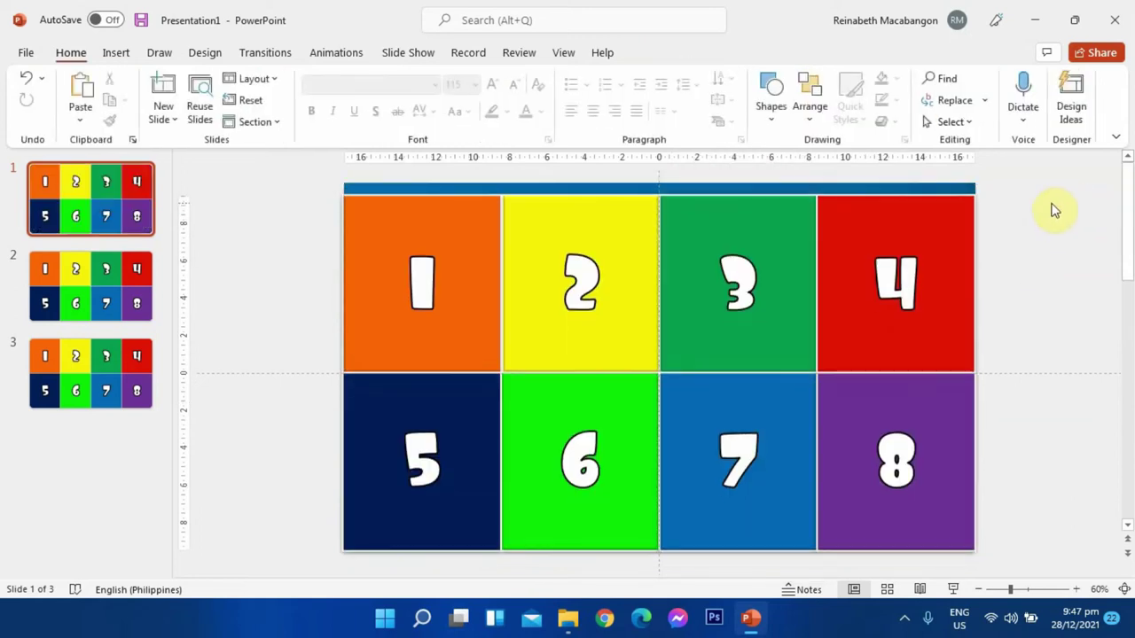
pyautogui.click(852, 192)
pyautogui.click(1014, 204)
pyautogui.click(805, 189)
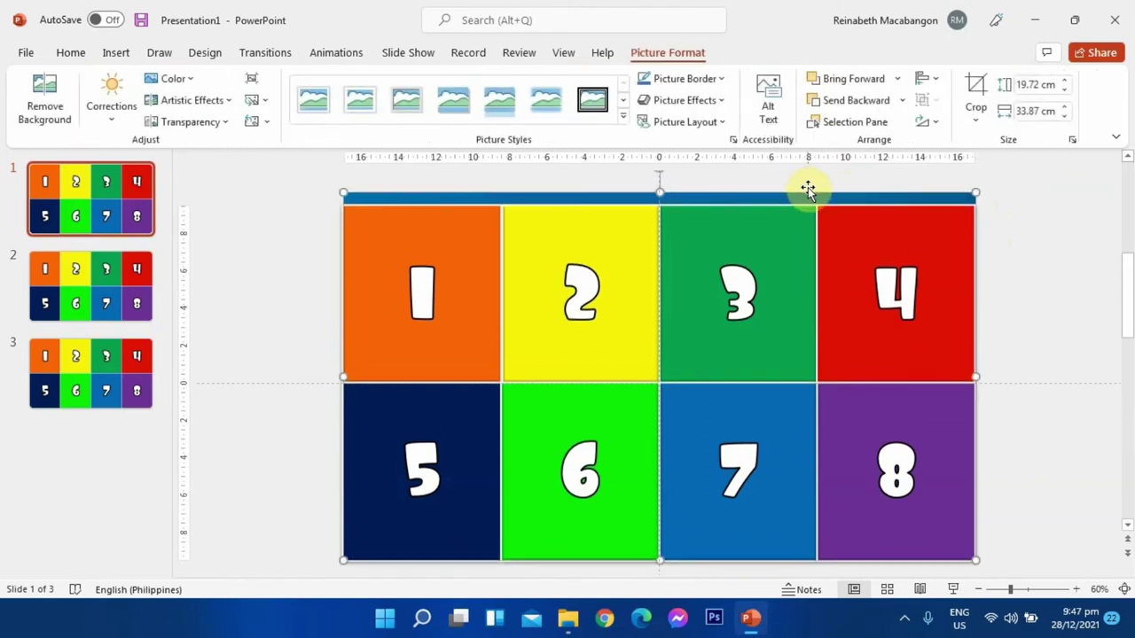
pyautogui.press('Escape')
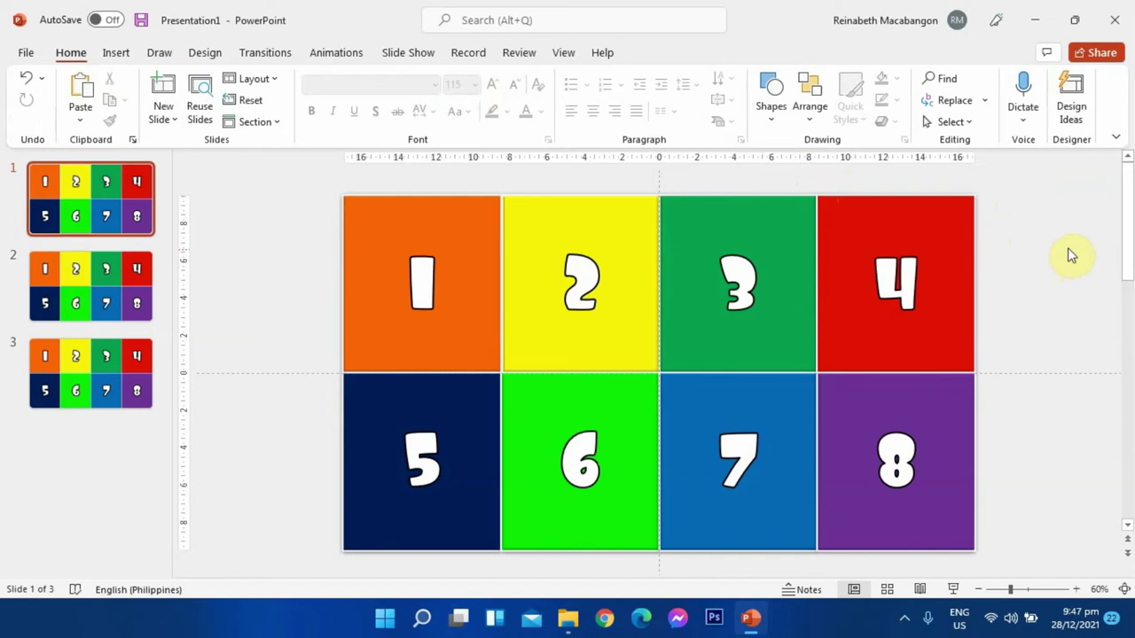
pyautogui.hotkey('ctrl', 'z')
pyautogui.click(1032, 240)
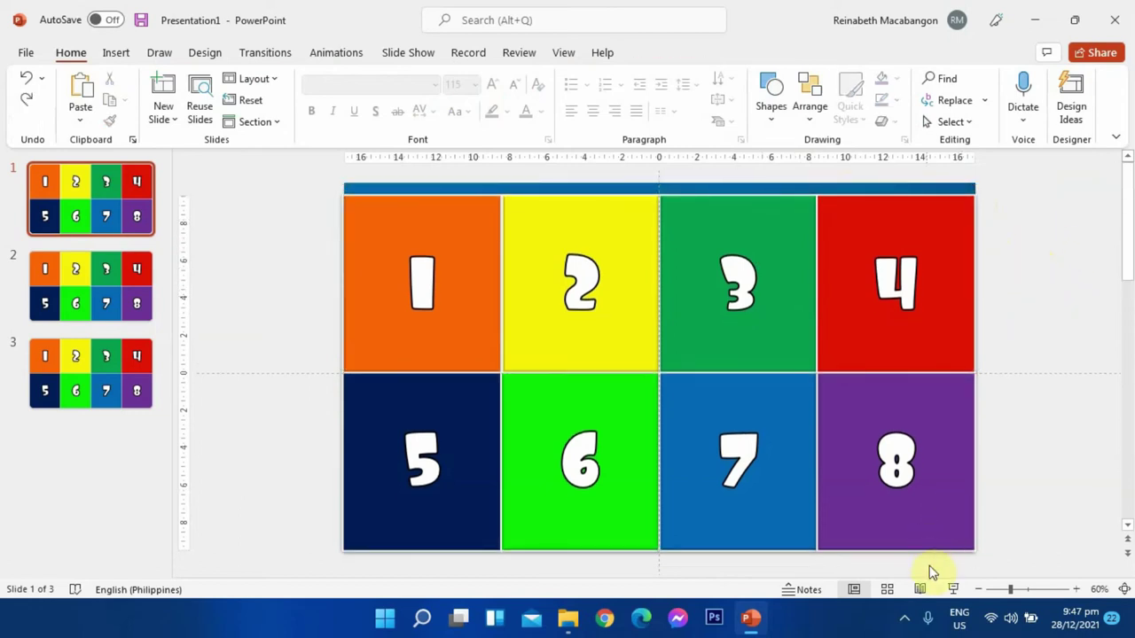
pyautogui.click(953, 589)
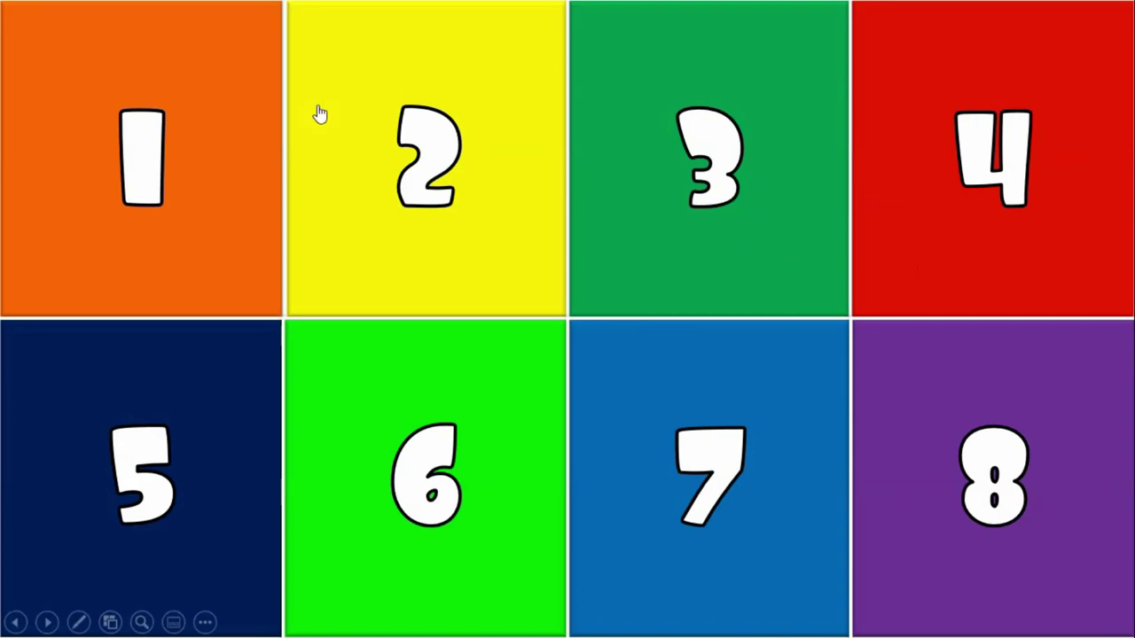
# - In the slideshow, reveal the volcano by clicking boxes 3, 6, 8, 7, 2, 1, 5, 4, then advance
pyautogui.click(750, 238)
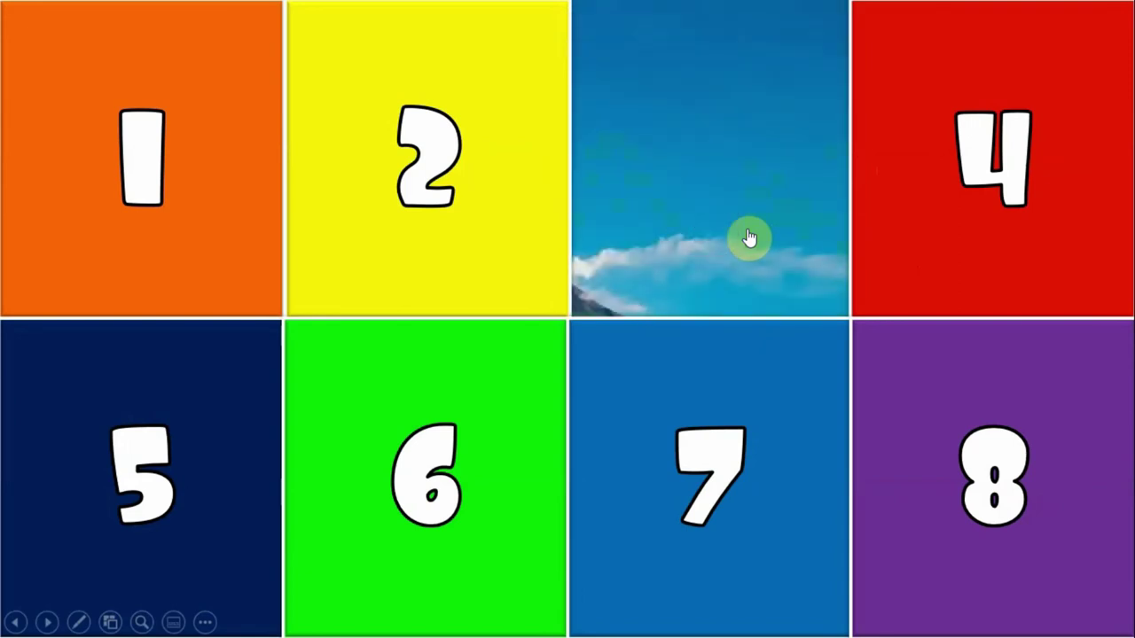
pyautogui.click(477, 508)
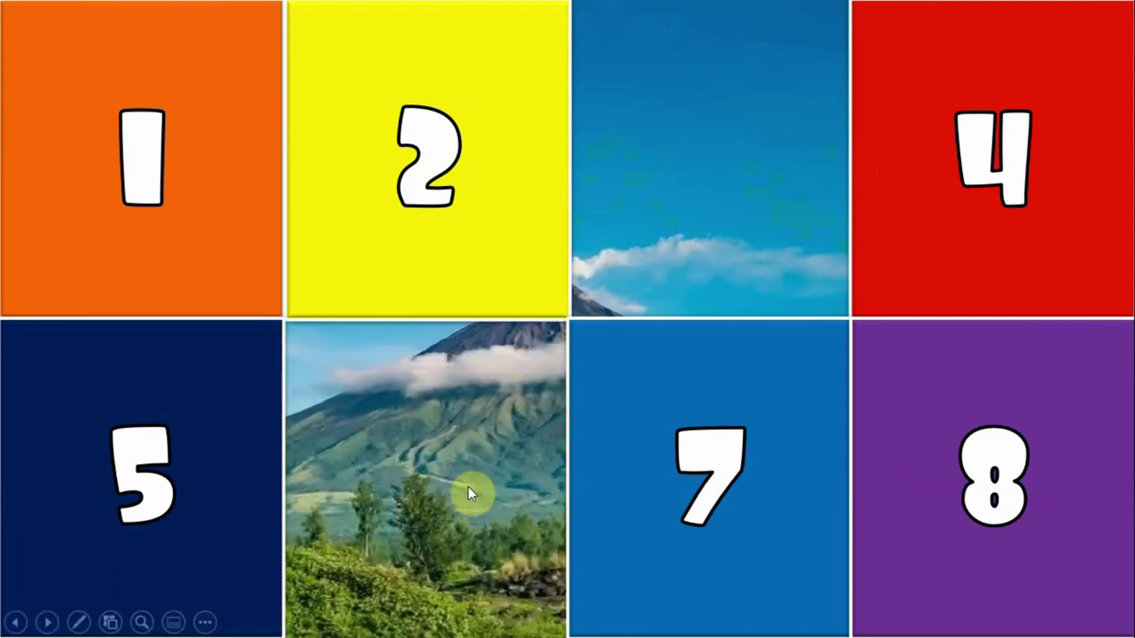
pyautogui.click(1059, 418)
pyautogui.click(679, 455)
pyautogui.click(543, 244)
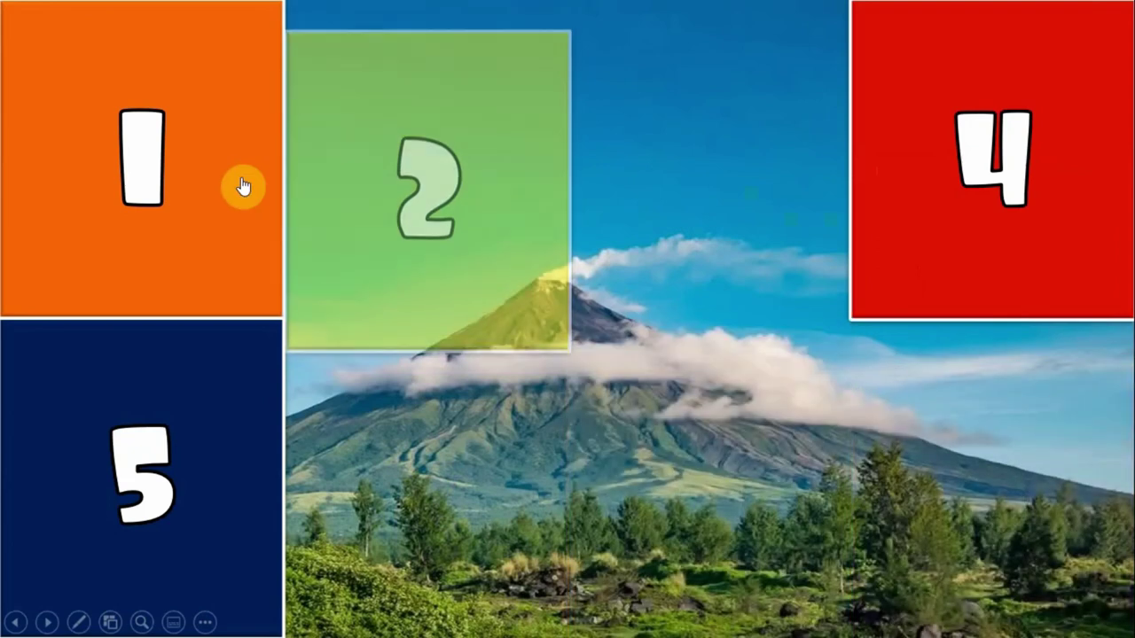
pyautogui.click(235, 142)
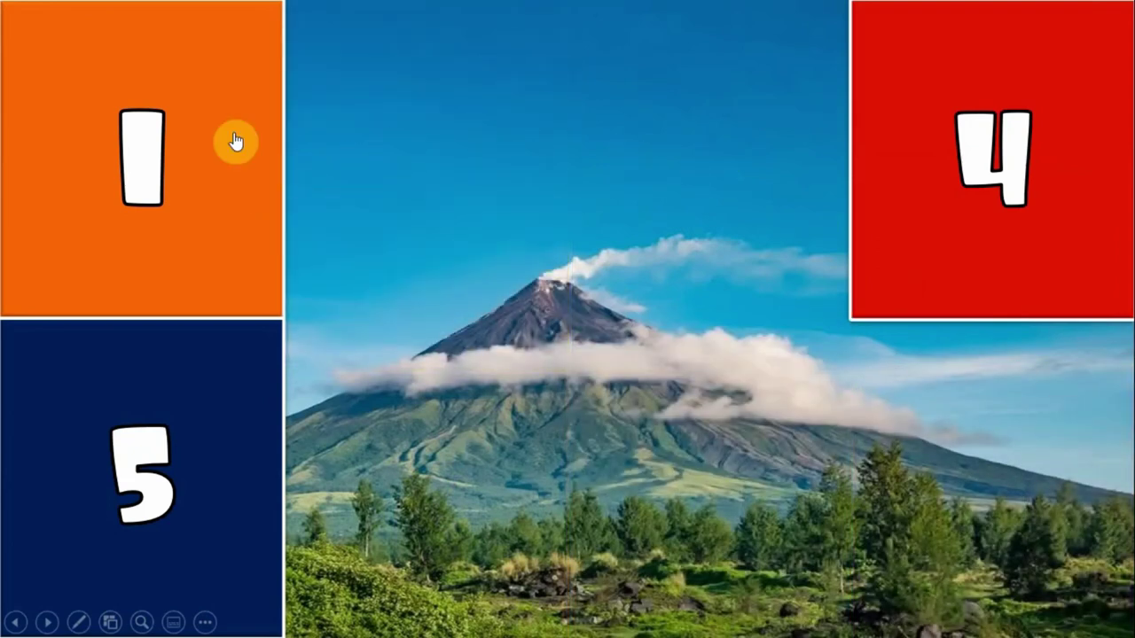
pyautogui.click(219, 393)
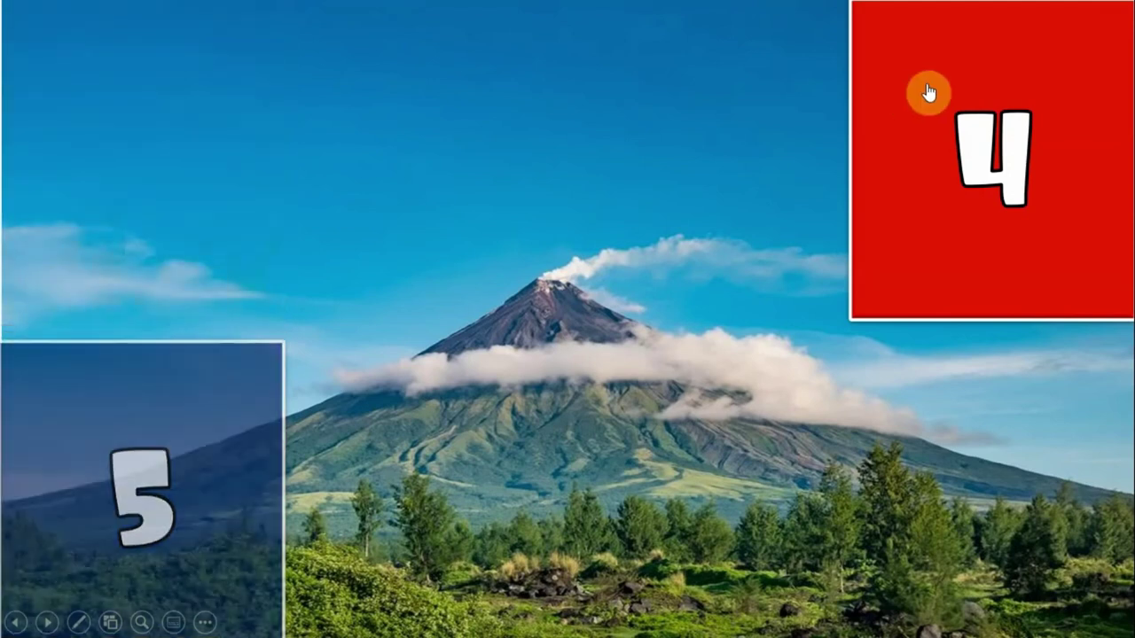
pyautogui.click(968, 68)
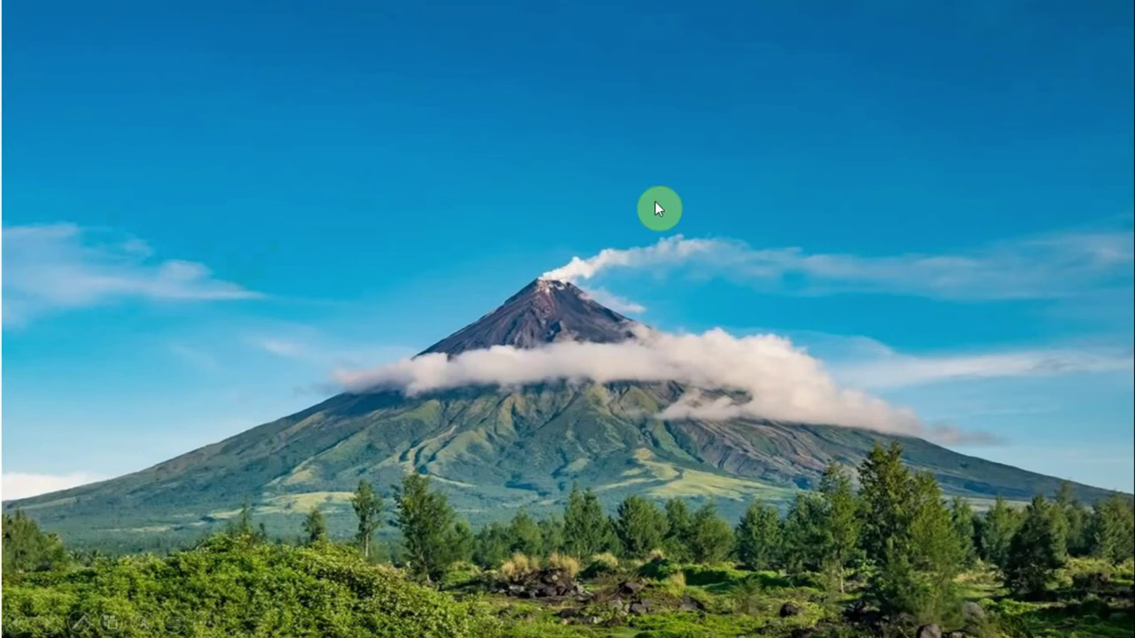
pyautogui.click(667, 266)
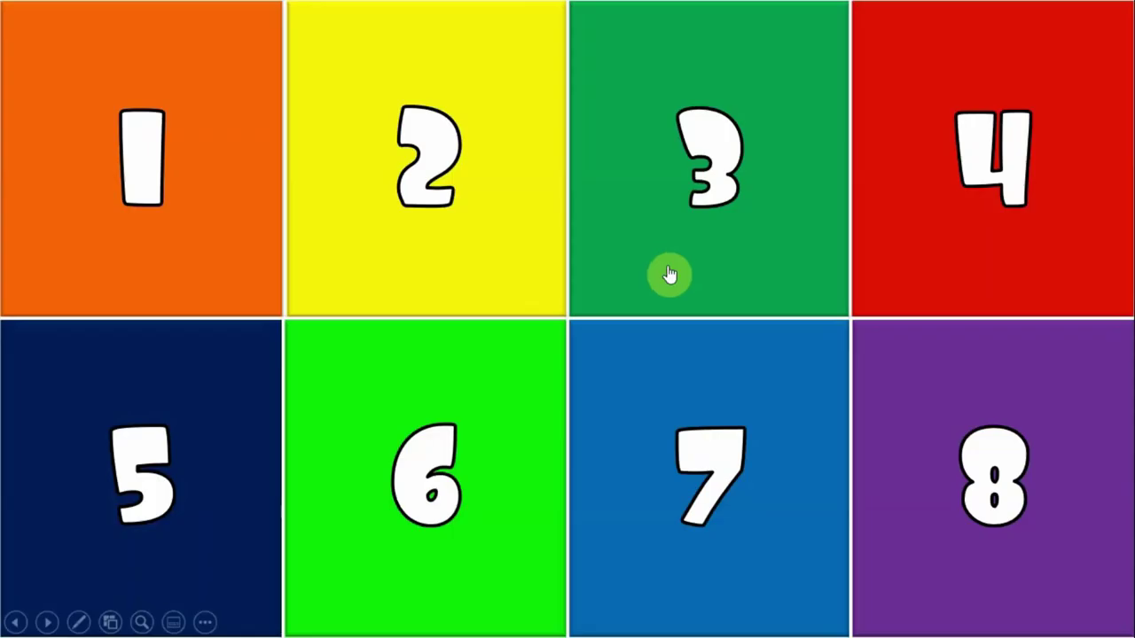
# - Exit the slideshow and paste the chocolate-hills photo from Downloads onto slide 2
pyautogui.press('Escape')
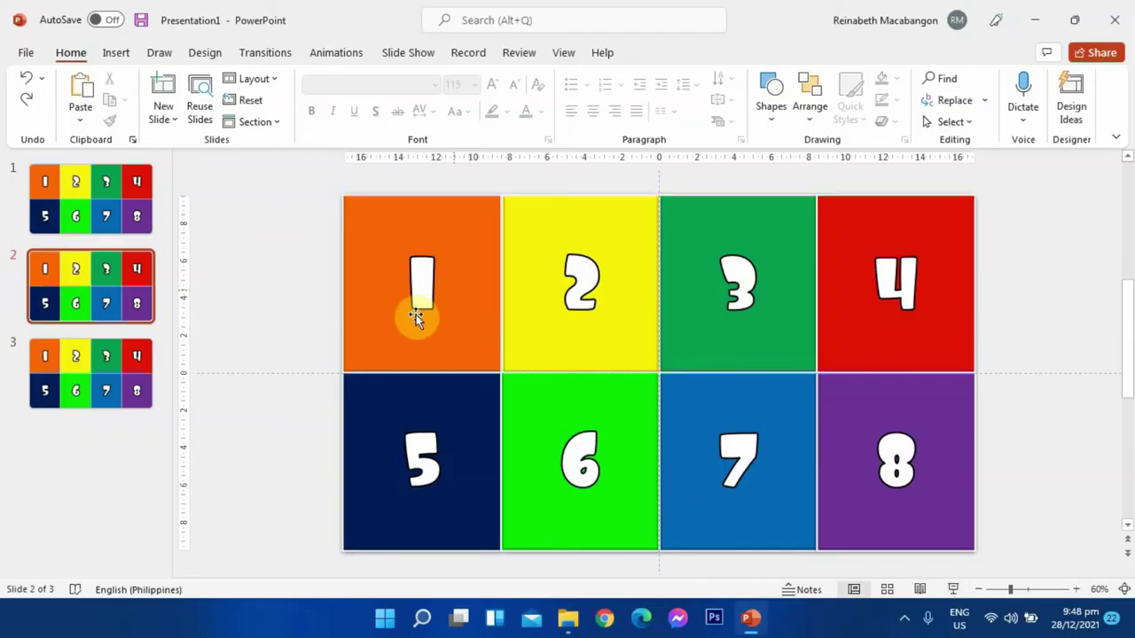
pyautogui.click(142, 209)
pyautogui.click(128, 274)
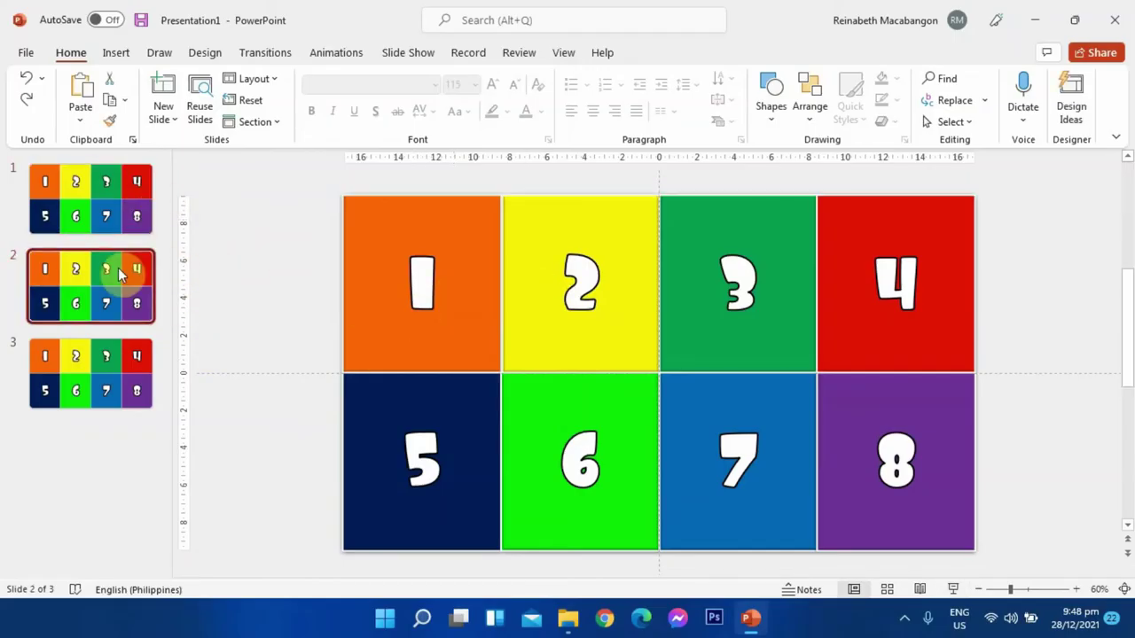
pyautogui.click(568, 617)
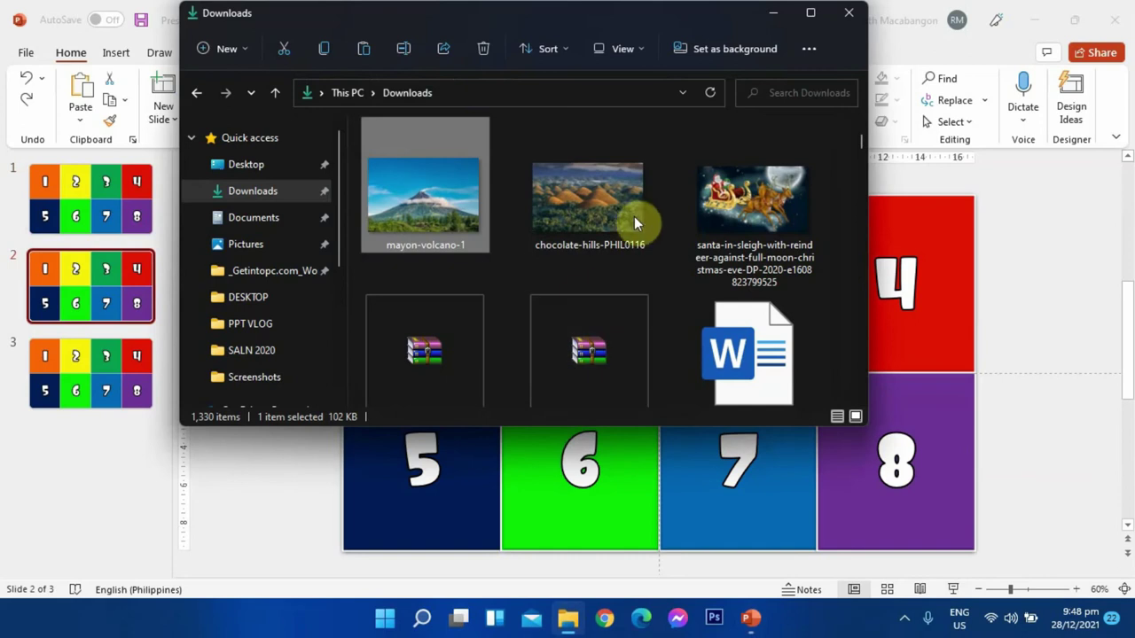
pyautogui.rightClick(617, 195)
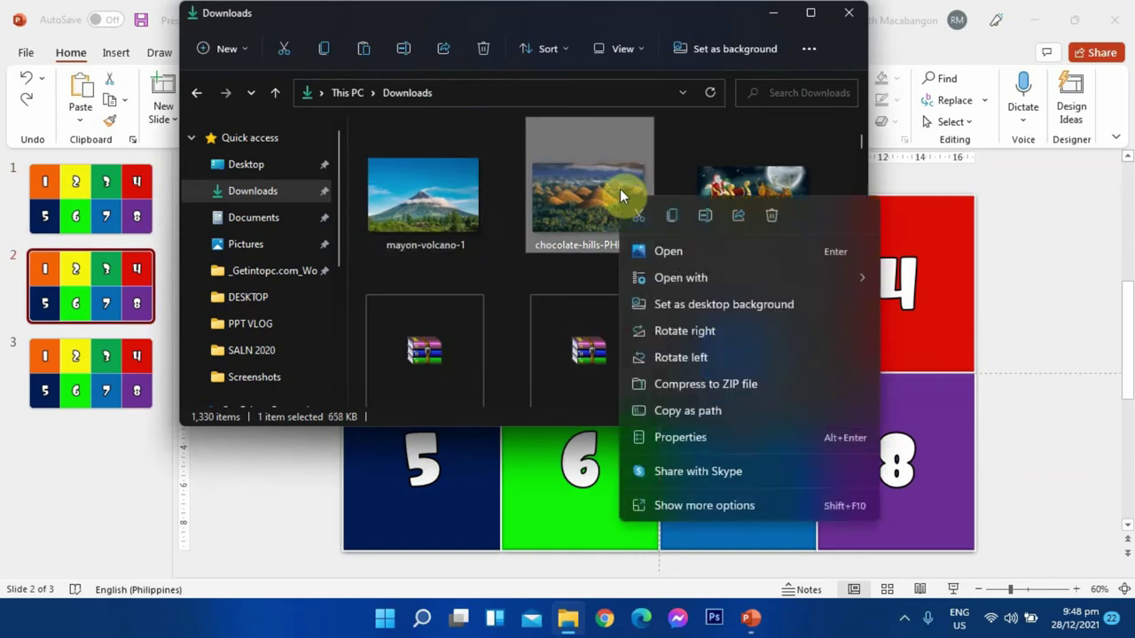
pyautogui.click(672, 217)
pyautogui.click(849, 12)
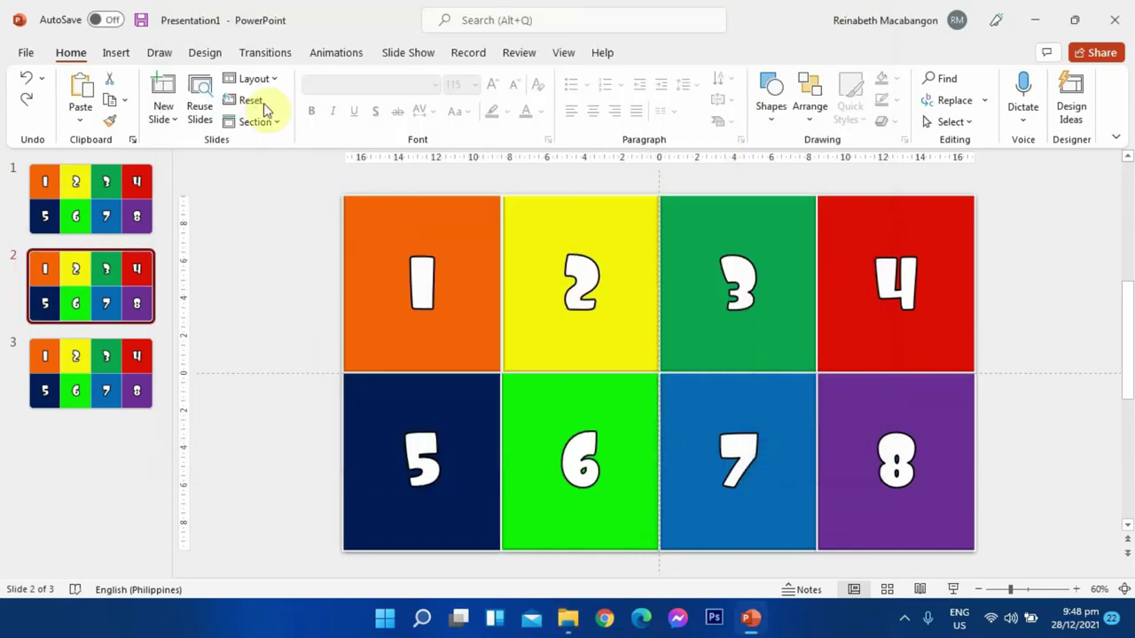
pyautogui.click(75, 93)
# - Stretch the chocolate-hills photo to fill slide 2 and send it behind the numbered boxes
pyautogui.moveTo(577, 264); pyautogui.dragTo(406, 220)
pyautogui.moveTo(661, 303); pyautogui.dragTo(952, 316)
pyautogui.moveTo(659, 398); pyautogui.dragTo(629, 553)
pyautogui.moveTo(659, 203); pyautogui.dragTo(661, 177)
pyautogui.rightClick(754, 253)
pyautogui.click(826, 436)
pyautogui.click(1023, 258)
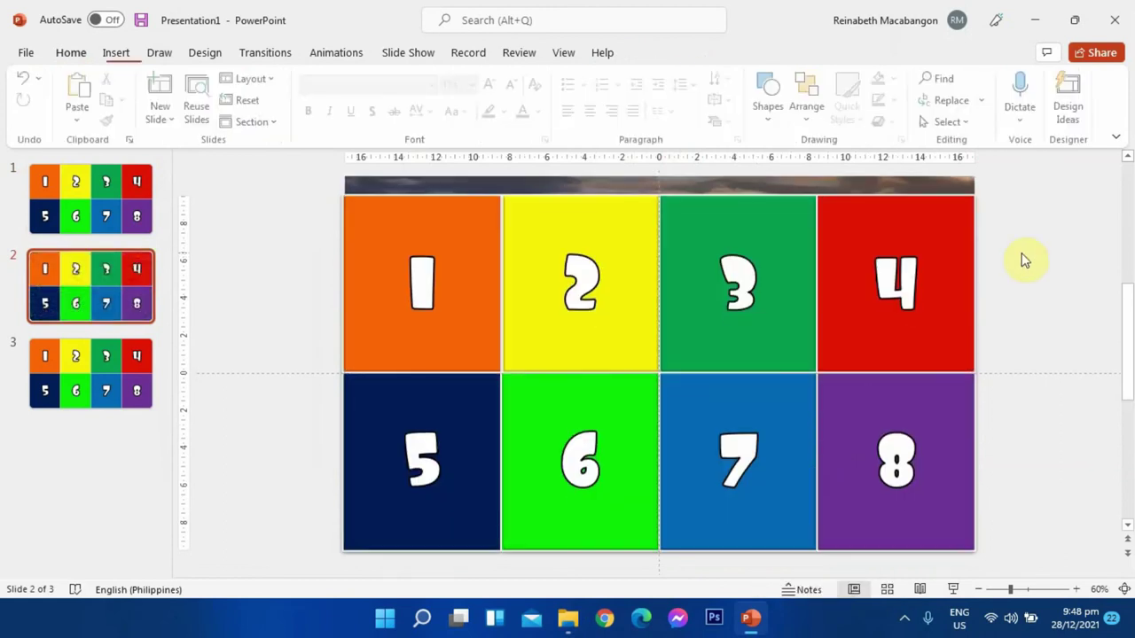
pyautogui.click(66, 381)
# - Copy the Banaue rice terraces picture from Downloads and paste it onto slide 3
pyautogui.click(567, 617)
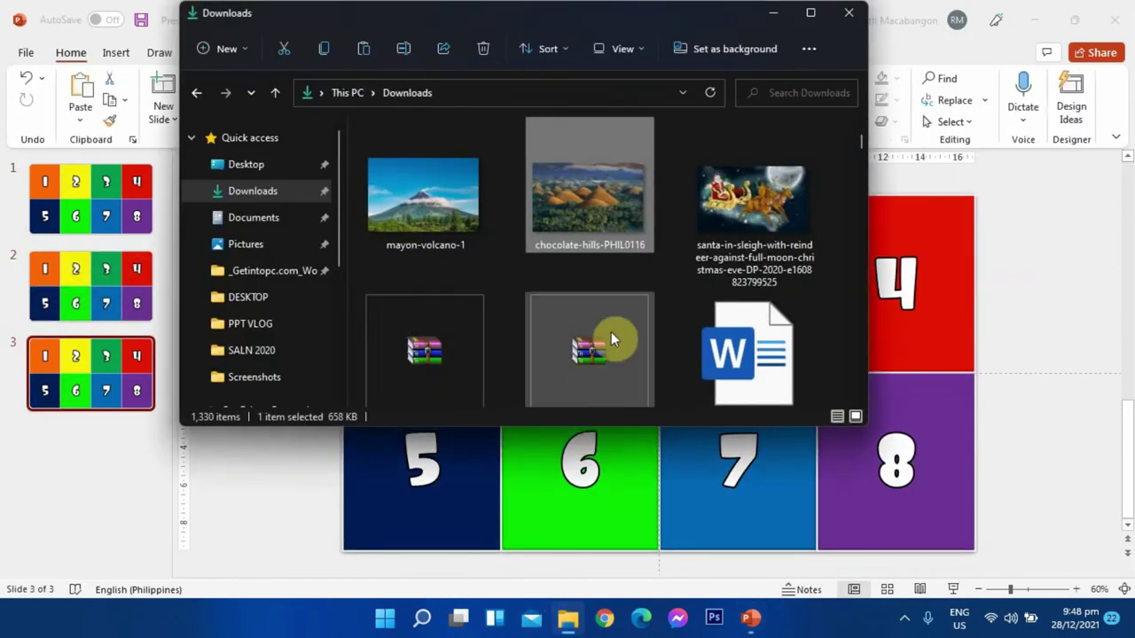
pyautogui.scroll(3, 556, 264)
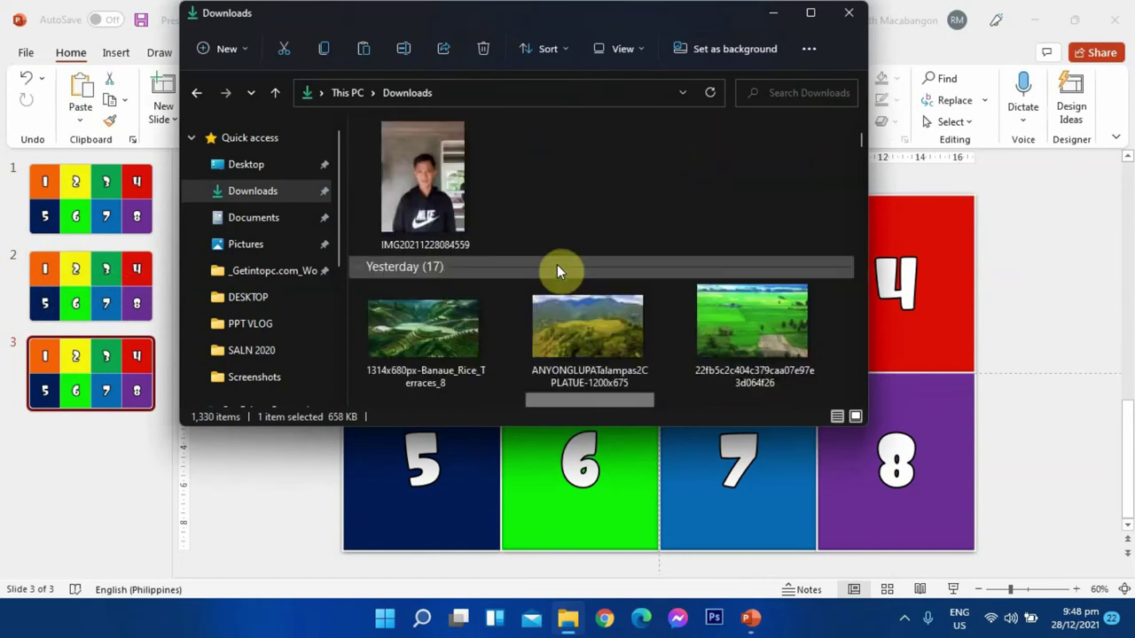
pyautogui.rightClick(397, 329)
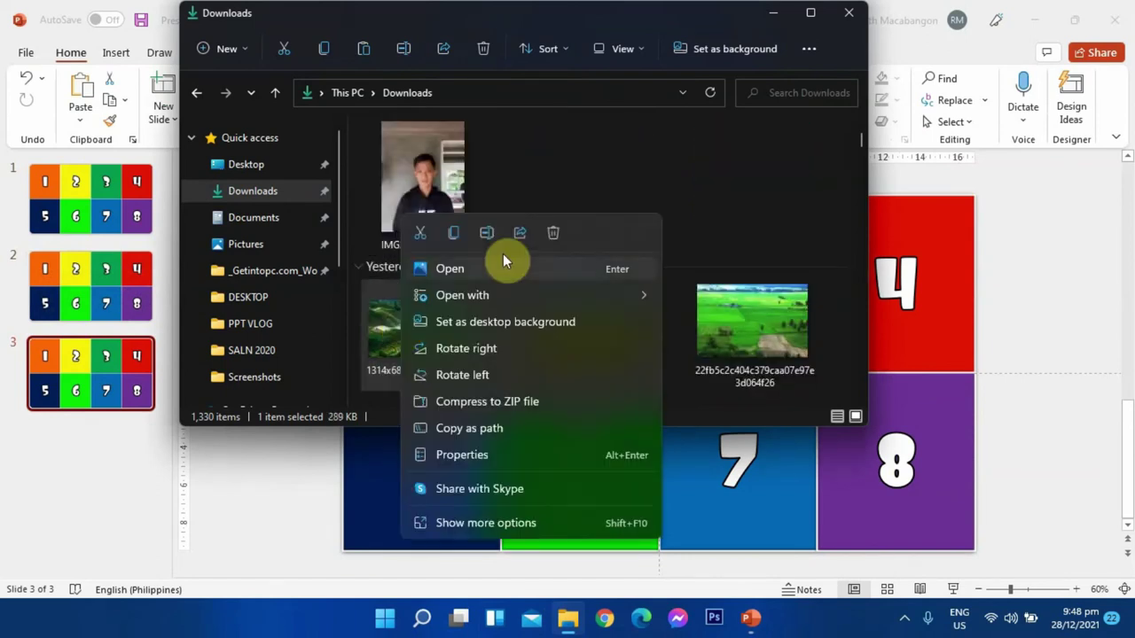
pyautogui.click(455, 233)
pyautogui.click(750, 618)
pyautogui.click(81, 92)
# - Resize the rice terraces photo to fill slide 3 and send it behind the numbered boxes
pyautogui.moveTo(655, 272)
pyautogui.mouseDown()
pyautogui.moveTo(650, 264)
pyautogui.moveTo(652, 274)
pyautogui.mouseUp()
pyautogui.moveTo(656, 535); pyautogui.dragTo(656, 554)
pyautogui.moveTo(656, 203); pyautogui.dragTo(658, 190)
pyautogui.rightClick(708, 264)
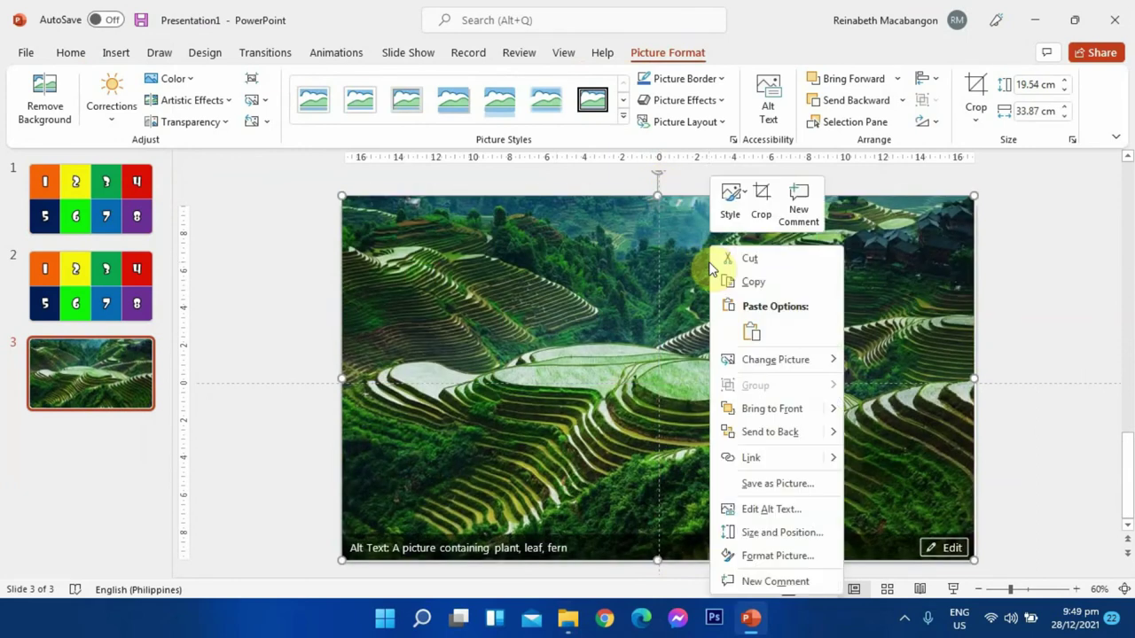
pyautogui.click(759, 429)
pyautogui.click(1046, 274)
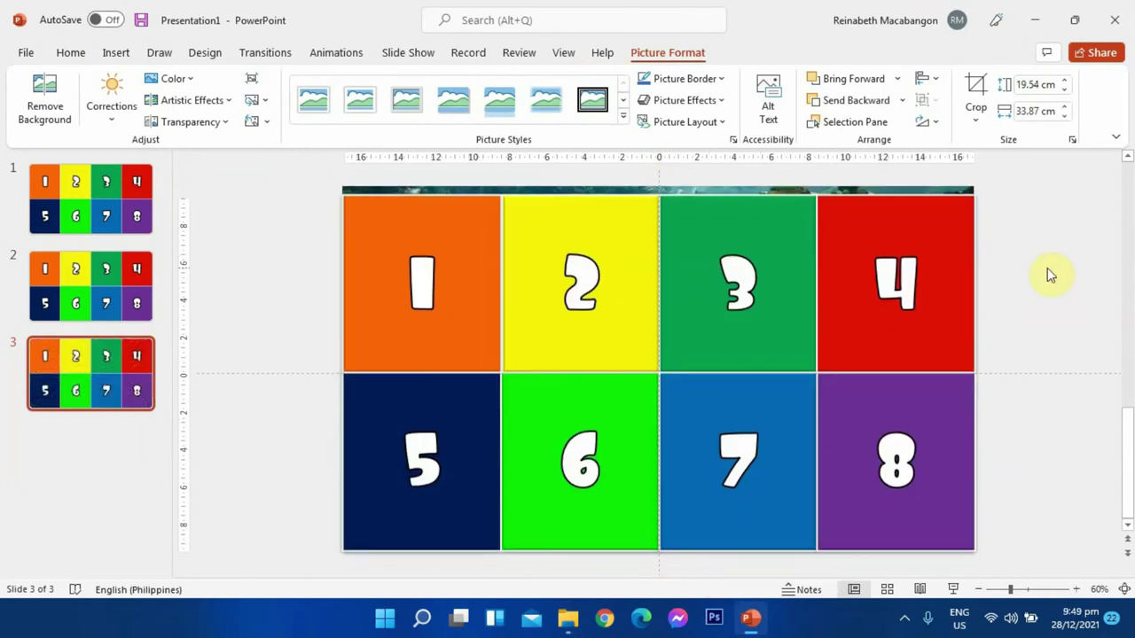
pyautogui.click(84, 297)
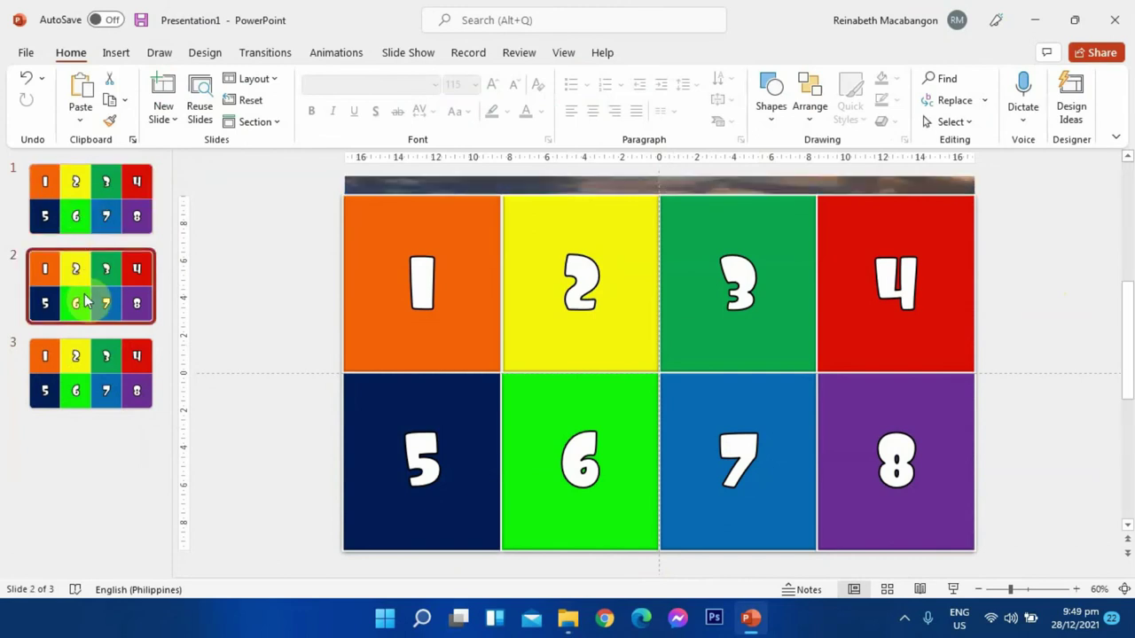
# - Step through slides 1, 2 and 3 to check each photo is hidden, returning to slide 1
pyautogui.click(109, 203)
pyautogui.click(114, 295)
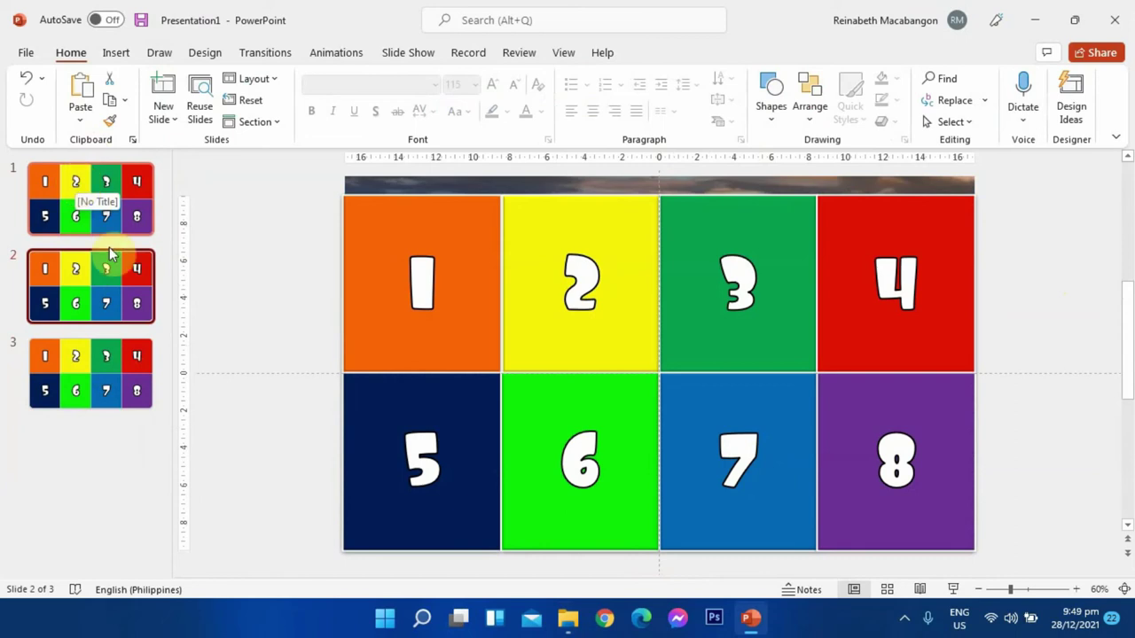
pyautogui.click(87, 384)
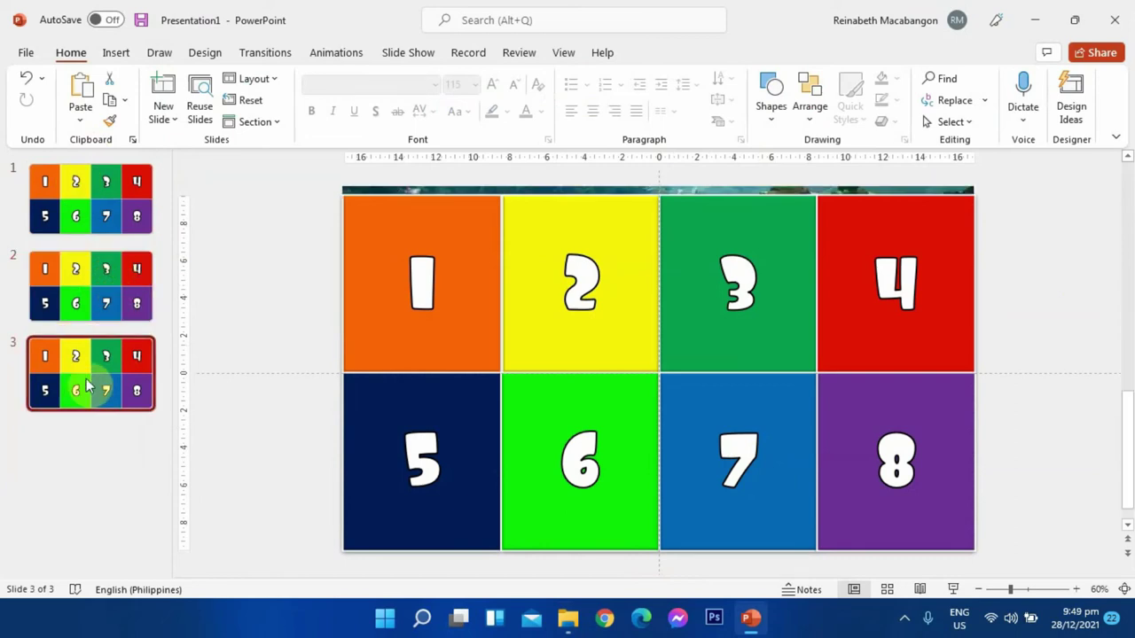
pyautogui.click(79, 217)
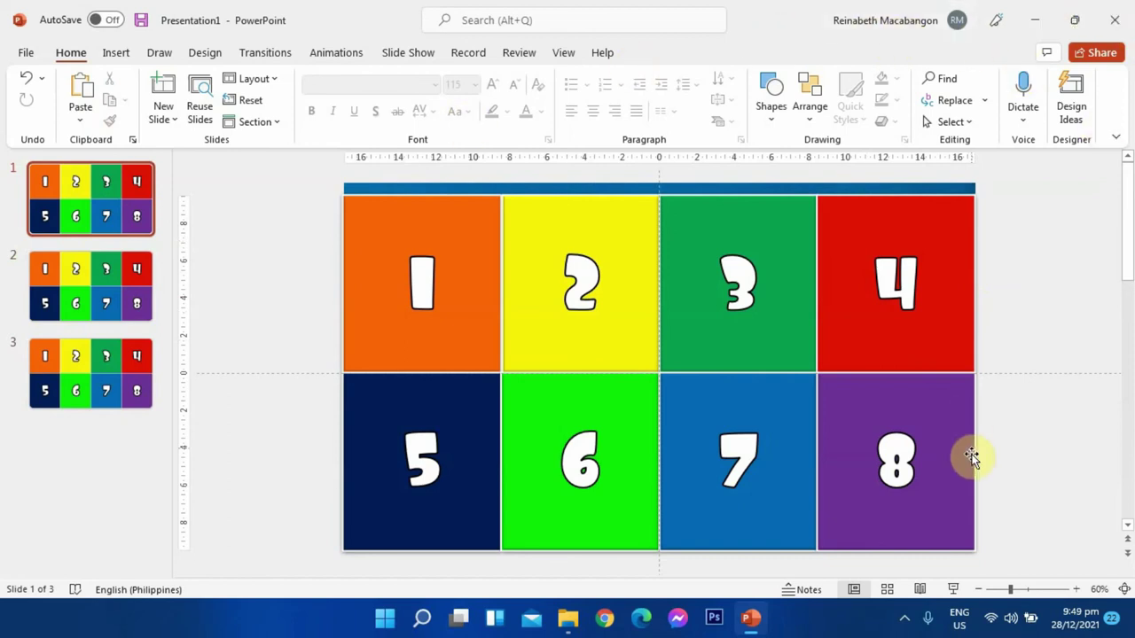
pyautogui.click(904, 618)
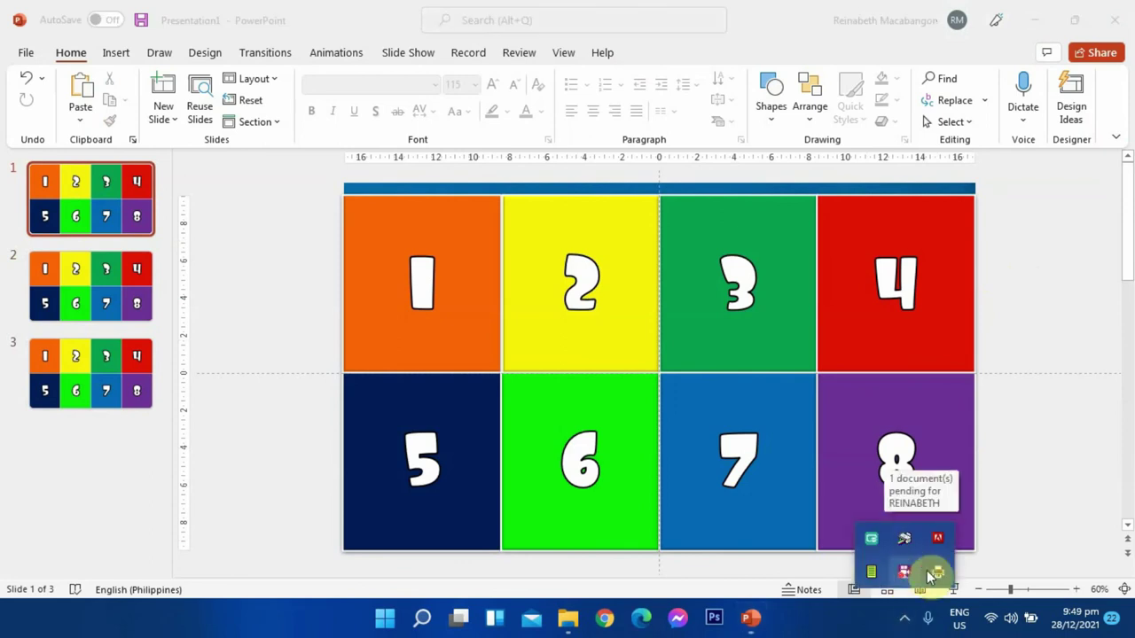